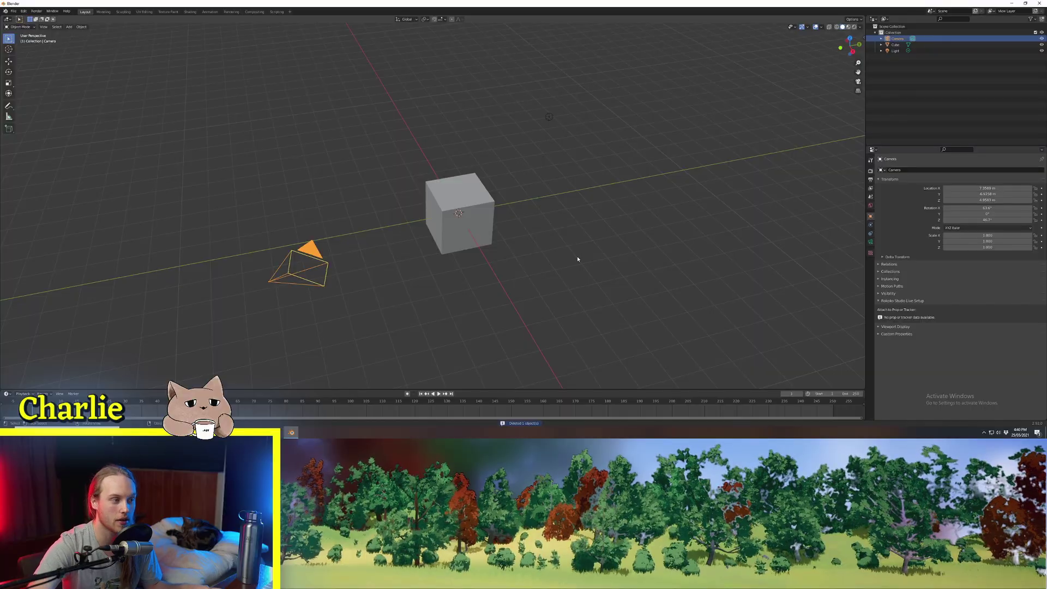
Delete the default camera, light and cube from the scene.
{"action": "middle_click_drag", "start_coordinate": [572, 257], "coordinate": [374, 206]}
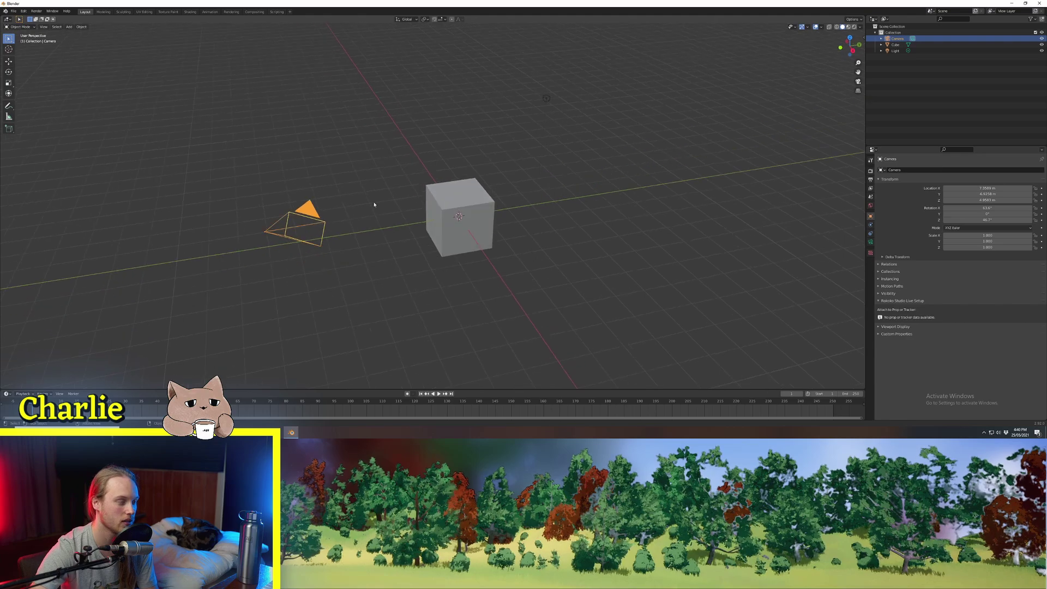
{"action": "key", "text": "Delete"}
{"action": "left_click", "coordinate": [547, 99]}
{"action": "key", "text": "Delete"}
{"action": "left_click", "coordinate": [472, 205]}
{"action": "key", "text": "shift+space"}
{"action": "key", "text": "g"}
{"action": "left_click_drag", "start_coordinate": [478, 222], "coordinate": [1035, 185]}
{"action": "middle_click_drag", "start_coordinate": [502, 202], "coordinate": [466, 213]}
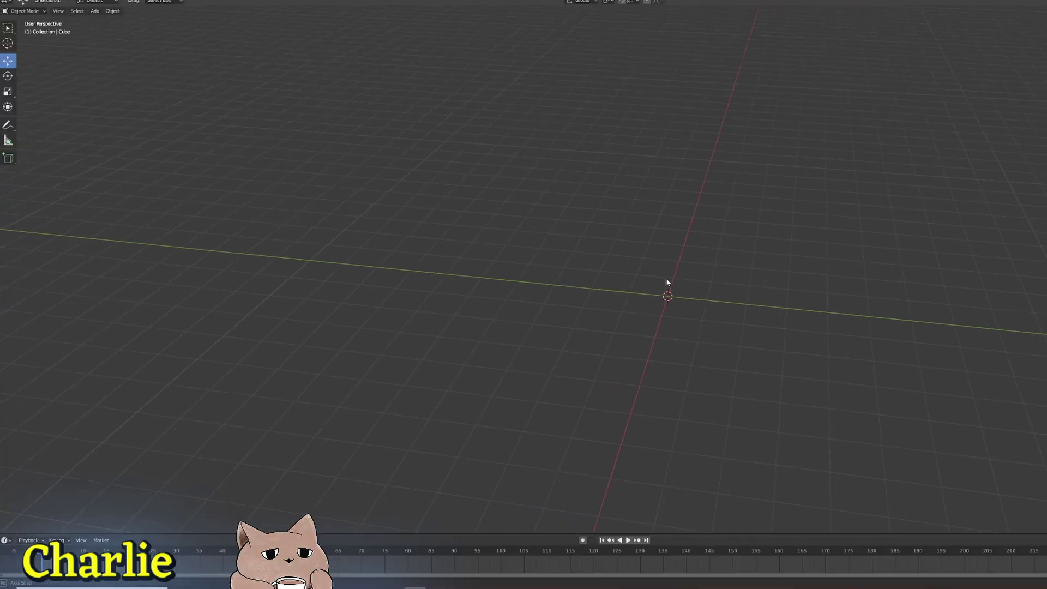
{"action": "middle_click_drag", "start_coordinate": [666, 277], "coordinate": [670, 285]}
Add a Mr Mannequins Templates rig to the empty scene and expand its creation settings.
{"action": "key", "text": "shift+a"}
{"action": "mouse_move", "coordinate": [670, 286]}
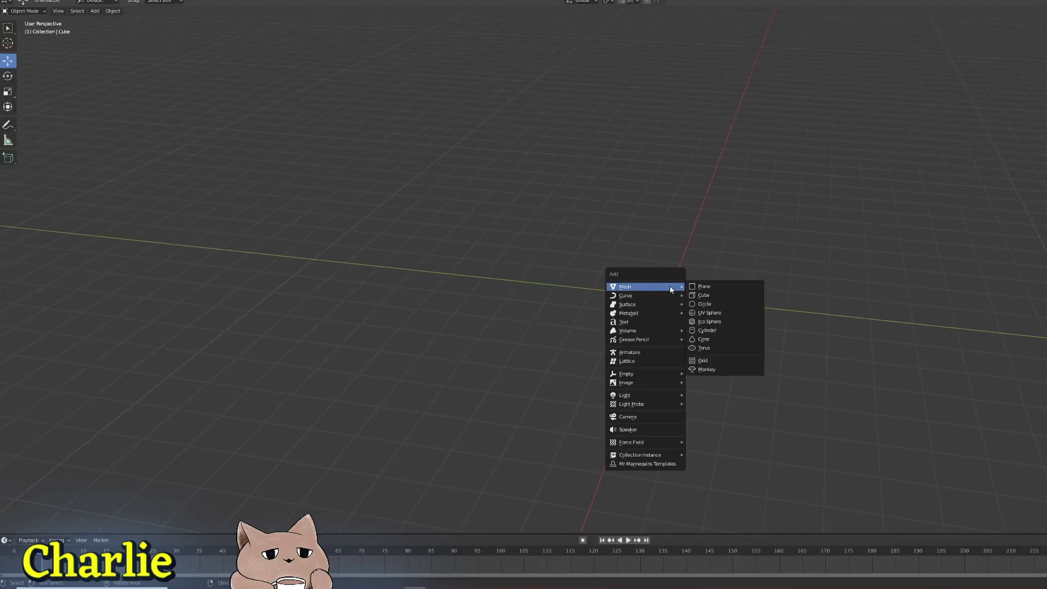
{"action": "left_click", "coordinate": [656, 465]}
{"action": "scroll", "coordinate": [710, 355], "scroll_direction": "up", "scroll_amount": 6}
{"action": "mouse_move", "coordinate": [710, 355]}
{"action": "middle_mouse_down"}
{"action": "mouse_move", "coordinate": [757, 327]}
{"action": "mouse_move", "coordinate": [733, 327]}
{"action": "mouse_move", "coordinate": [705, 353]}
{"action": "middle_mouse_up"}
{"action": "scroll", "coordinate": [705, 353], "scroll_direction": "up", "scroll_amount": 2}
{"action": "middle_click_drag", "start_coordinate": [654, 322], "coordinate": [767, 250], "text": "shift"}
{"action": "scroll", "coordinate": [650, 350], "scroll_direction": "up", "scroll_amount": 2}
{"action": "scroll", "coordinate": [744, 247], "scroll_direction": "down", "scroll_amount": 2}
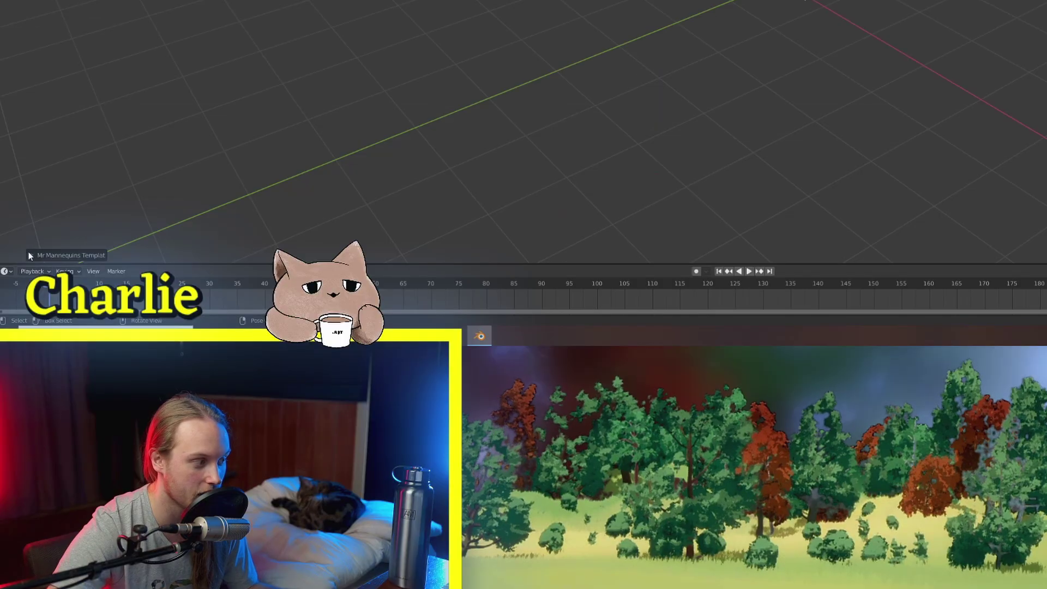
{"action": "left_click", "coordinate": [24, 525]}
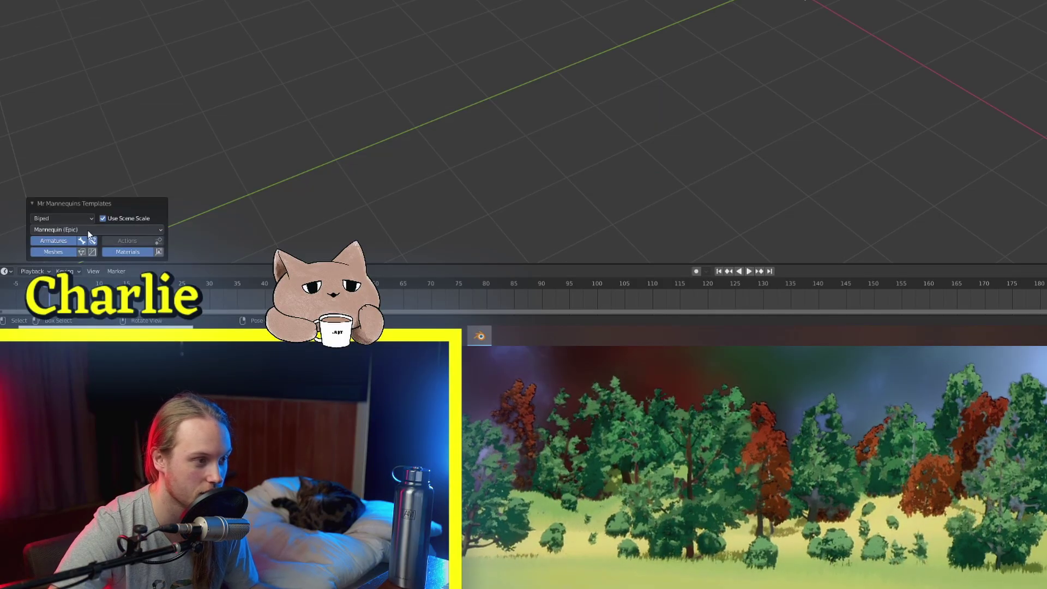
{"action": "middle_click_drag", "start_coordinate": [451, 128], "coordinate": [671, 68]}
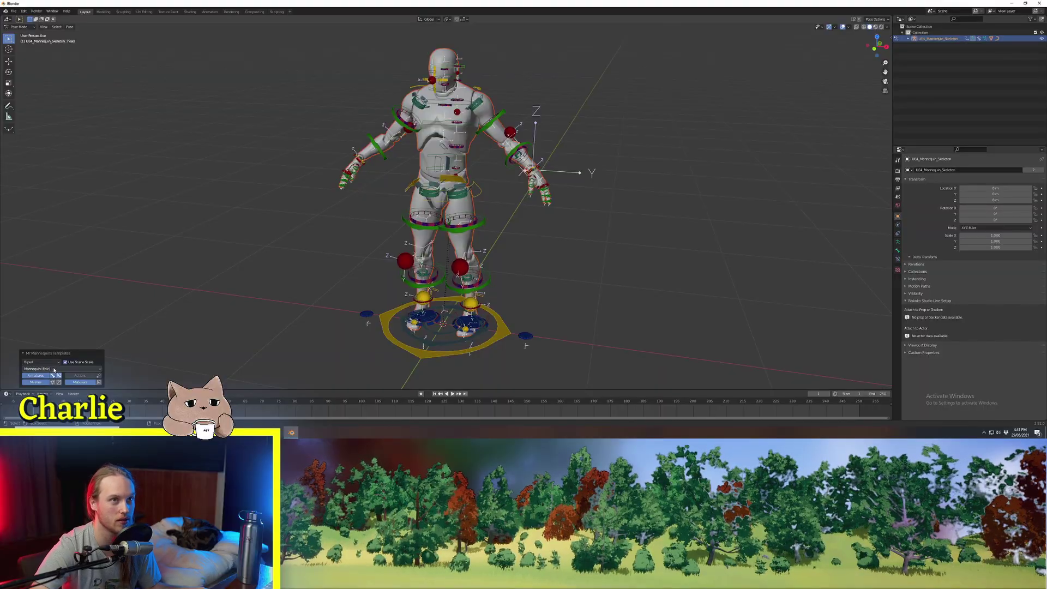
Set the template of the newly added rig to Mannequin Female (Epic).
{"action": "left_click", "coordinate": [54, 369]}
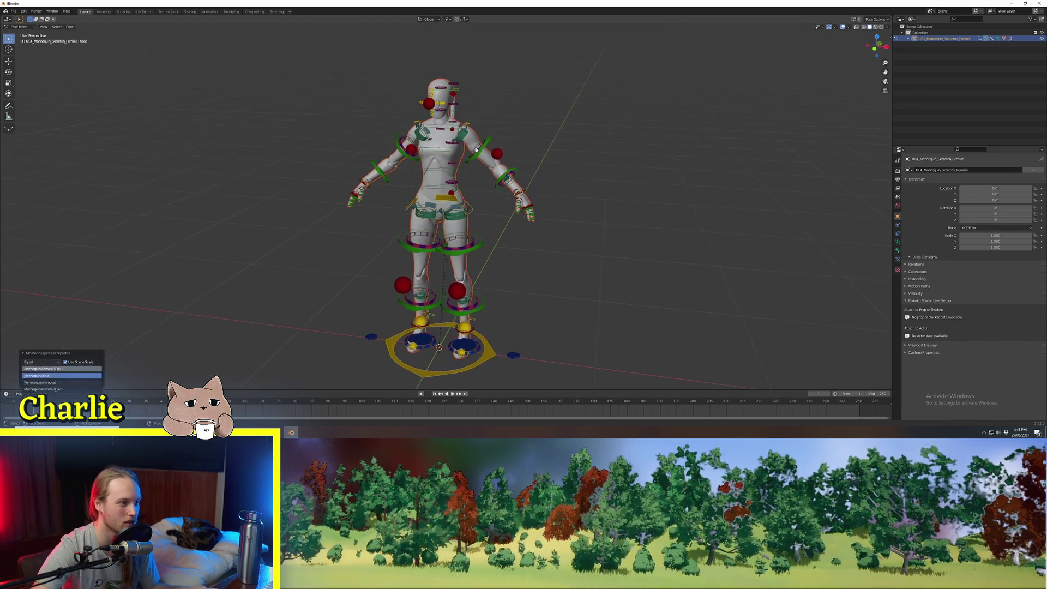
{"action": "middle_click_drag", "start_coordinate": [453, 137], "coordinate": [482, 161], "text": "shift"}
{"action": "scroll", "coordinate": [459, 166], "scroll_direction": "up", "scroll_amount": 3}
{"action": "middle_click_drag", "start_coordinate": [420, 108], "coordinate": [340, 118]}
{"action": "middle_click_drag", "start_coordinate": [591, 169], "coordinate": [236, 254], "text": "shift"}
{"action": "middle_click_drag", "start_coordinate": [406, 230], "coordinate": [156, 327]}
{"action": "left_click", "coordinate": [45, 370]}
{"action": "left_click", "coordinate": [43, 385]}
{"action": "left_click", "coordinate": [362, 270]}
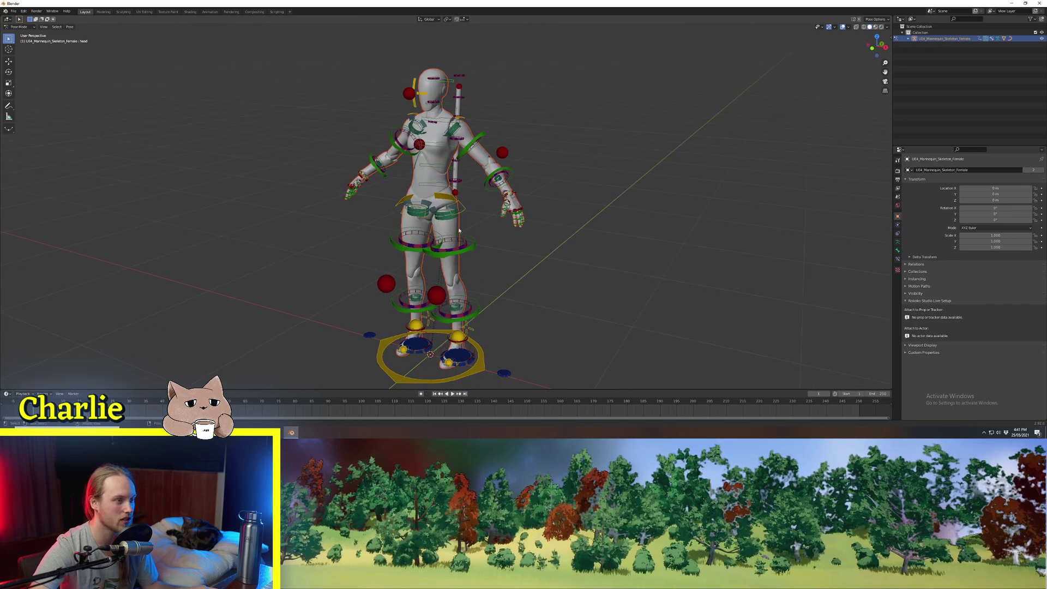
{"action": "mouse_move", "coordinate": [466, 218]}
{"action": "middle_mouse_down"}
{"action": "mouse_move", "coordinate": [421, 223]}
{"action": "mouse_move", "coordinate": [452, 209]}
{"action": "middle_mouse_up"}
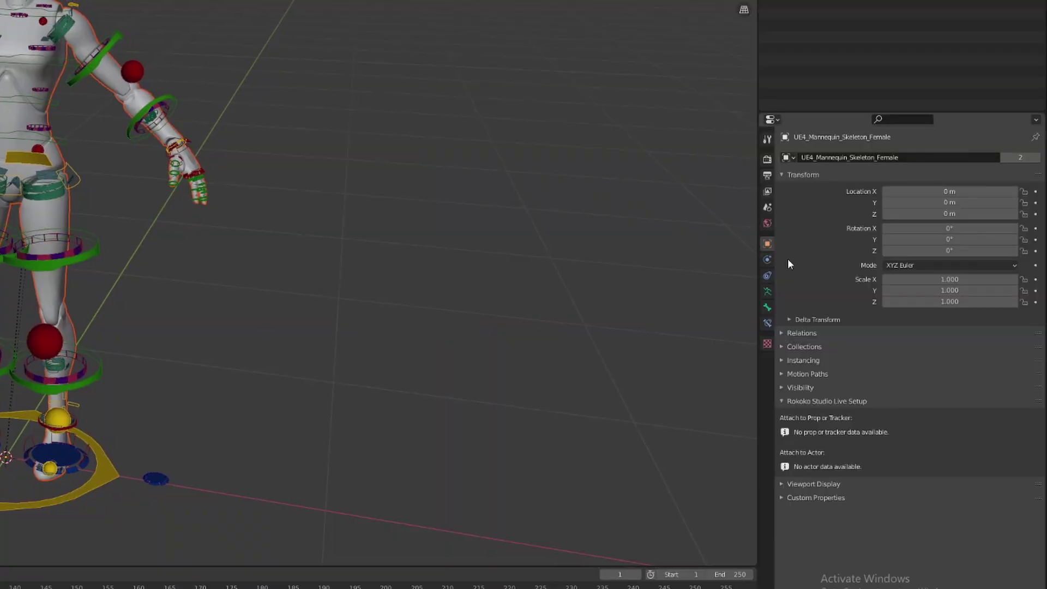
Open the skeleton's armature data properties and examine the rig controls on the individual bone layers.
{"action": "left_click", "coordinate": [766, 292]}
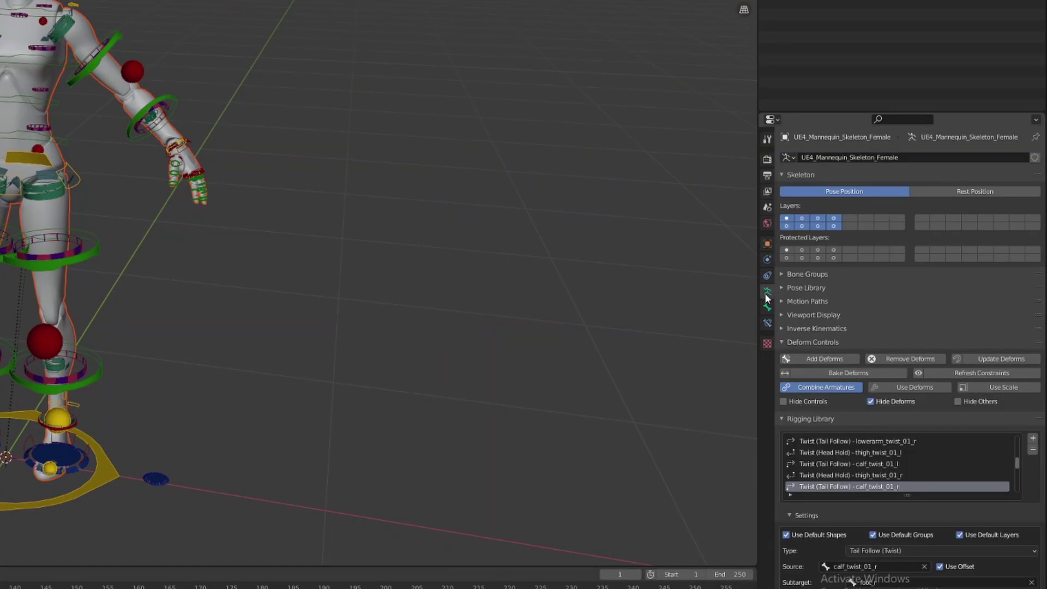
{"action": "left_click", "coordinate": [802, 218]}
{"action": "left_click", "coordinate": [833, 218]}
{"action": "left_click", "coordinate": [802, 226]}
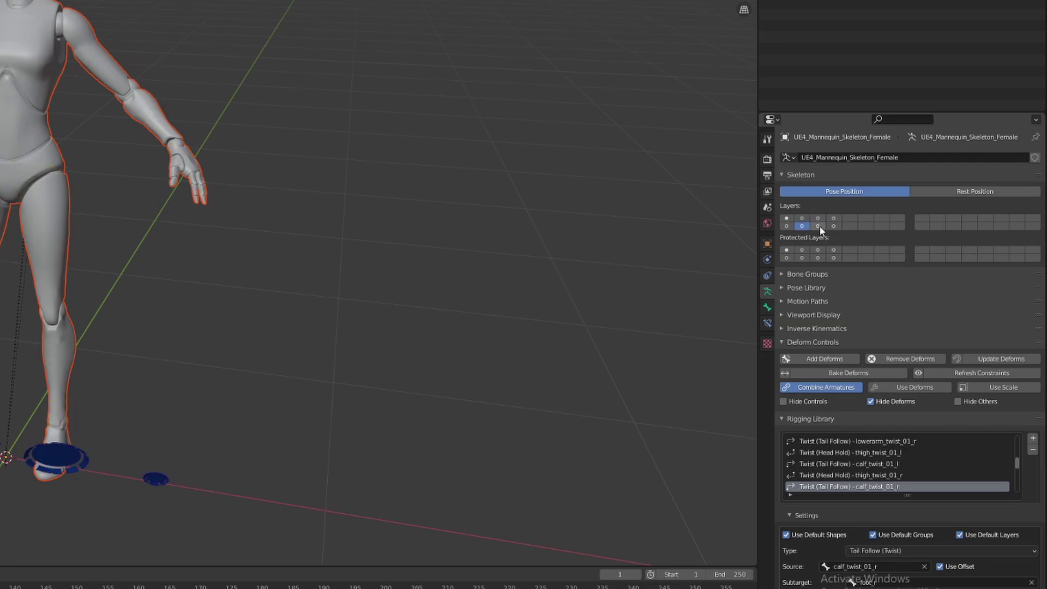
{"action": "left_click", "coordinate": [833, 226]}
{"action": "left_click", "coordinate": [832, 220]}
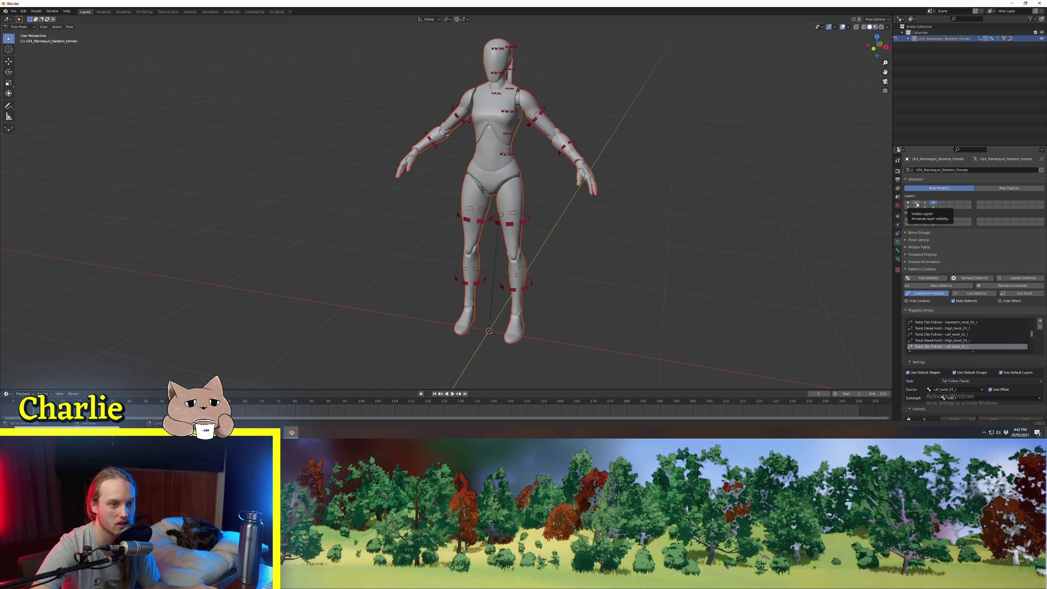
{"action": "left_click", "coordinate": [917, 204]}
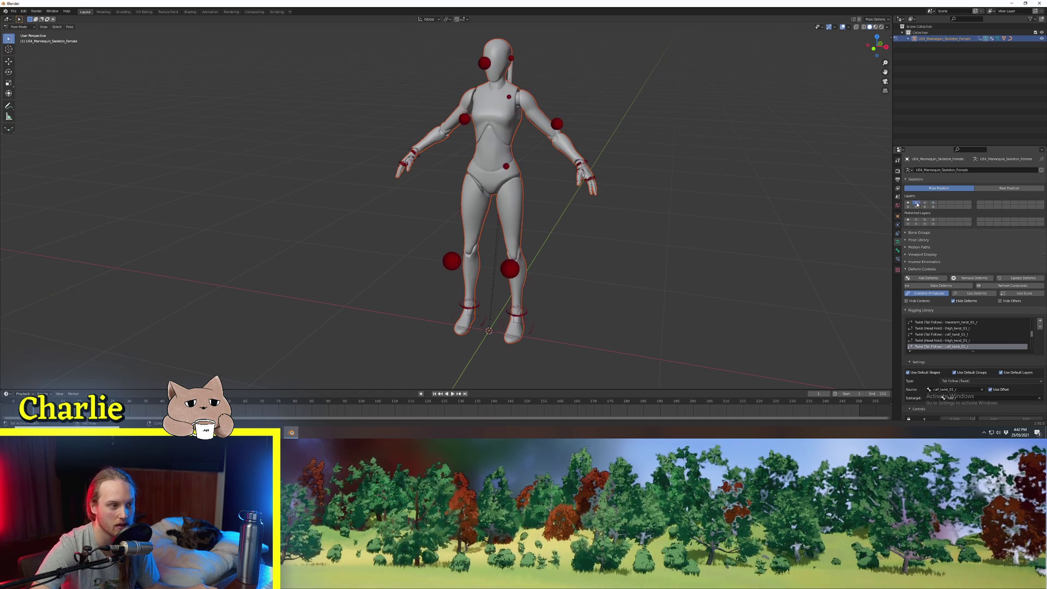
{"action": "mouse_move", "coordinate": [692, 205]}
{"action": "middle_mouse_down"}
{"action": "mouse_move", "coordinate": [632, 210]}
{"action": "mouse_move", "coordinate": [708, 208]}
{"action": "middle_mouse_up"}
Show only the second and third armature layers so the yellow and red controls are displayed together.
{"action": "left_click", "coordinate": [924, 203]}
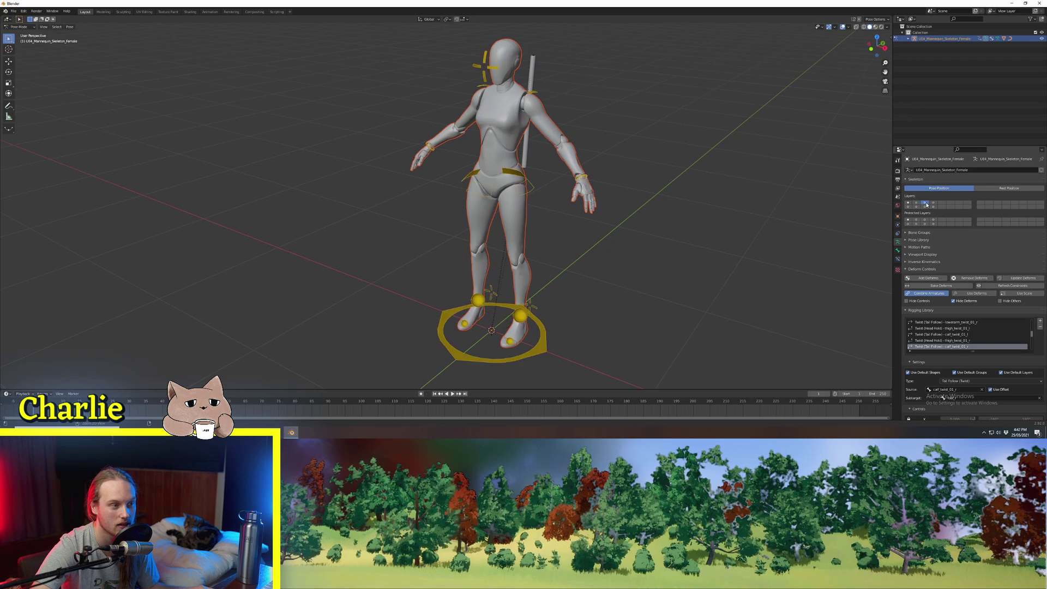
{"action": "middle_click_drag", "start_coordinate": [636, 273], "coordinate": [673, 267]}
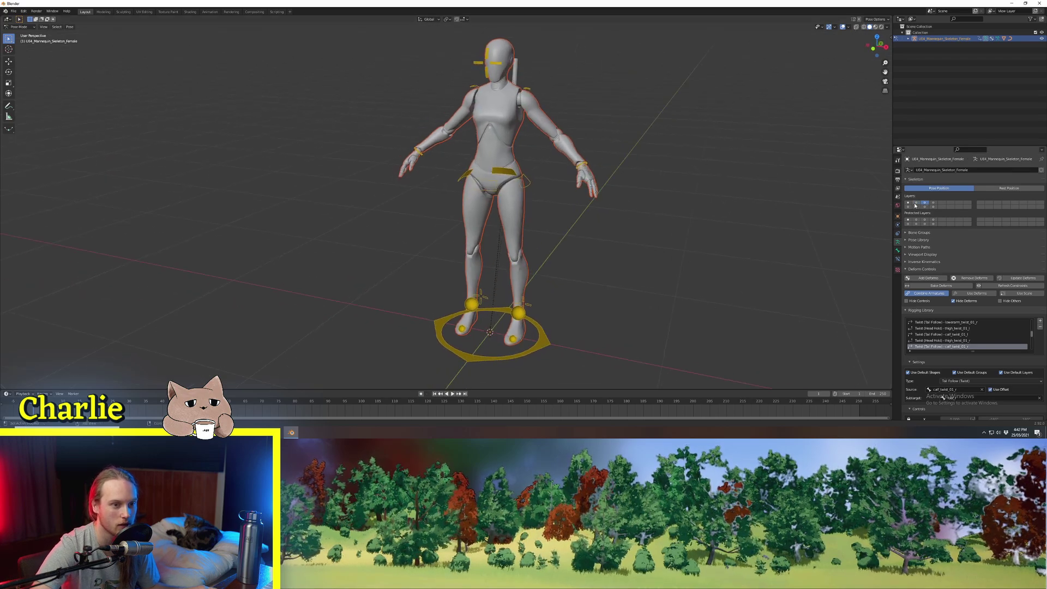
{"action": "left_click", "coordinate": [916, 204], "text": "shift"}
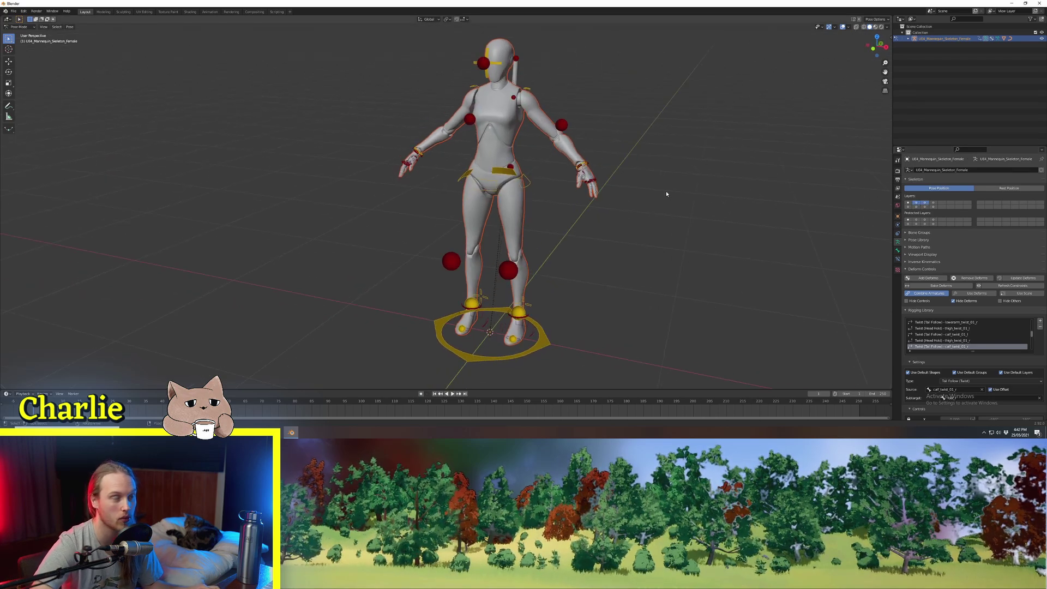
{"action": "middle_click_drag", "start_coordinate": [666, 194], "coordinate": [631, 199]}
{"action": "scroll", "coordinate": [630, 199], "scroll_direction": "down", "scroll_amount": 1}
Switch to the Animation workspace and narrow the secondary viewport to enlarge the main one, framing the mannequin.
{"action": "left_click_drag", "start_coordinate": [280, 388], "coordinate": [284, 368]}
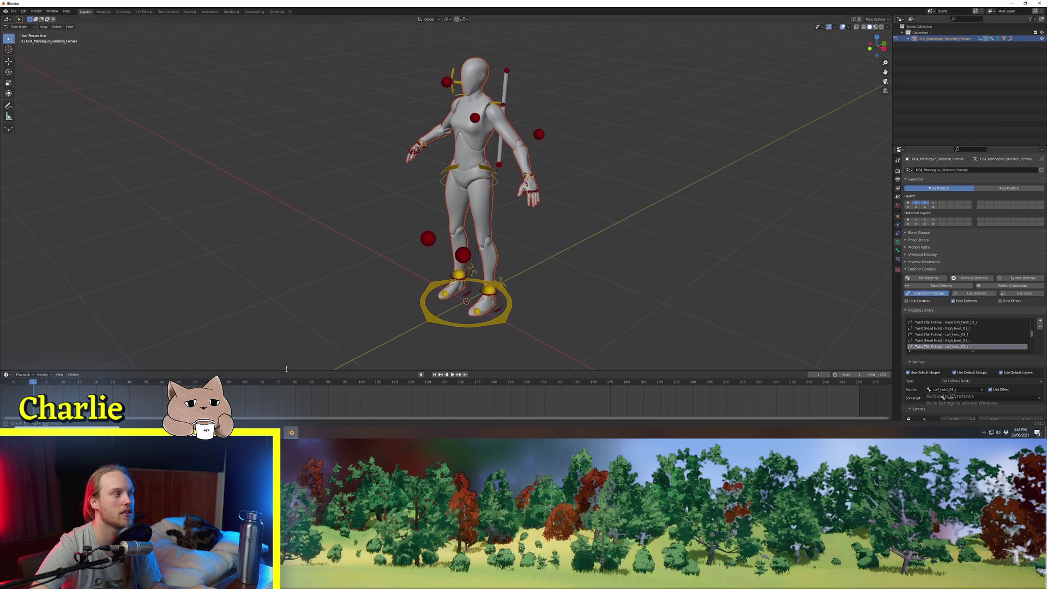
{"action": "left_click", "coordinate": [210, 11]}
{"action": "middle_click_drag", "start_coordinate": [452, 237], "coordinate": [508, 218]}
{"action": "scroll", "coordinate": [528, 215], "scroll_direction": "up", "scroll_amount": 2}
{"action": "mouse_move", "coordinate": [571, 167]}
{"action": "middle_mouse_down", "text": "shift"}
{"action": "mouse_move", "coordinate": [528, 215]}
{"action": "mouse_move", "coordinate": [559, 170]}
{"action": "middle_mouse_up", "text": "shift"}
{"action": "scroll", "coordinate": [558, 169], "scroll_direction": "up", "scroll_amount": 1}
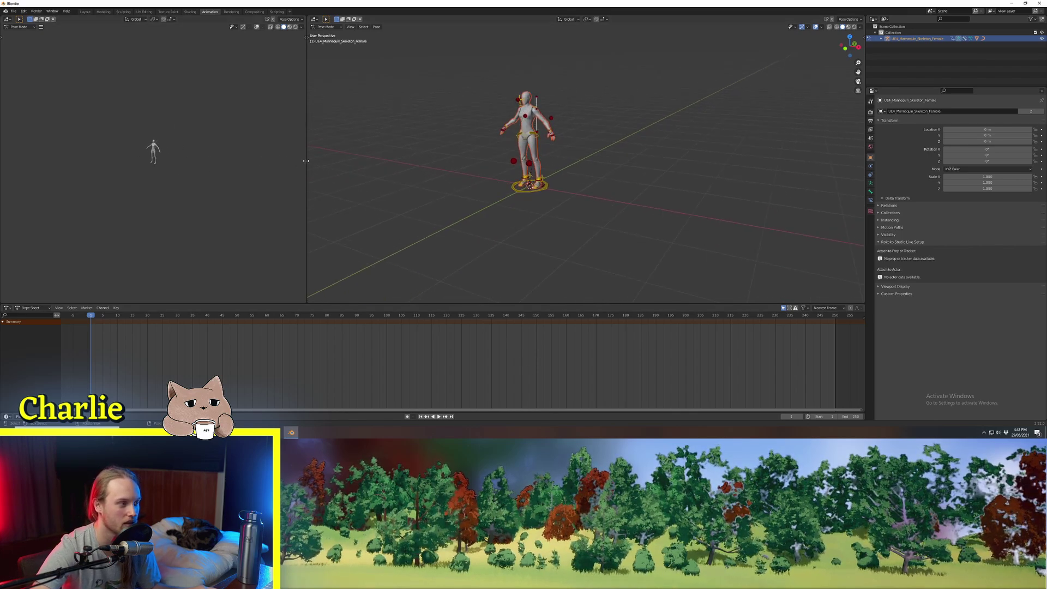
{"action": "left_click_drag", "start_coordinate": [308, 164], "coordinate": [91, 166]}
{"action": "mouse_move", "coordinate": [64, 164]}
{"action": "middle_mouse_down"}
{"action": "mouse_move", "coordinate": [73, 164]}
{"action": "mouse_move", "coordinate": [58, 158]}
{"action": "middle_mouse_up"}
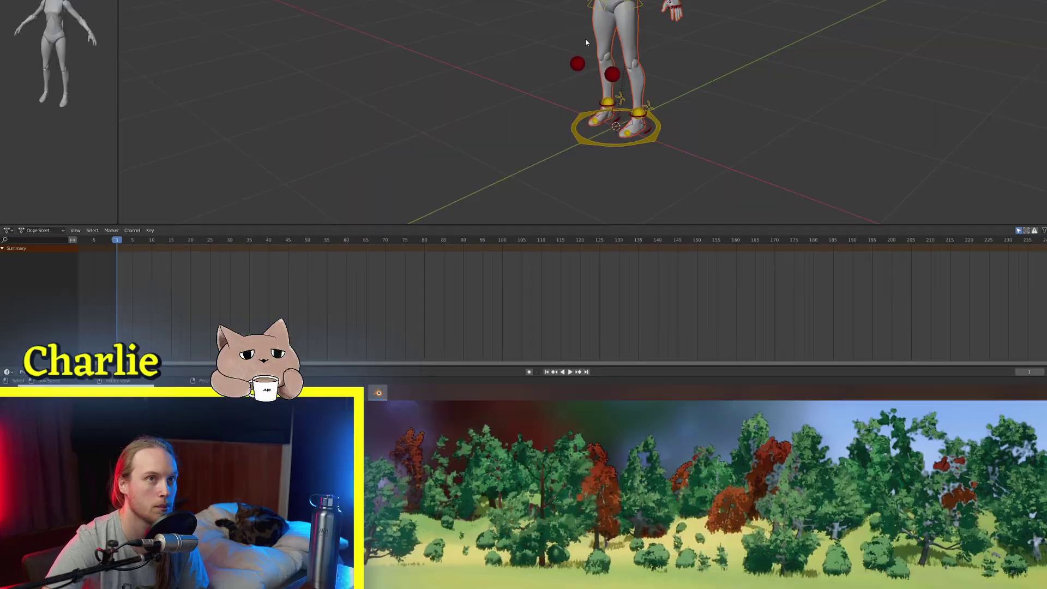
{"action": "middle_click_drag", "start_coordinate": [470, 156], "coordinate": [479, 166], "text": "shift"}
{"action": "middle_click_drag", "start_coordinate": [625, 46], "coordinate": [621, 51]}
Change the Dope Sheet to the Action Editor and create a new action.
{"action": "left_click", "coordinate": [41, 230]}
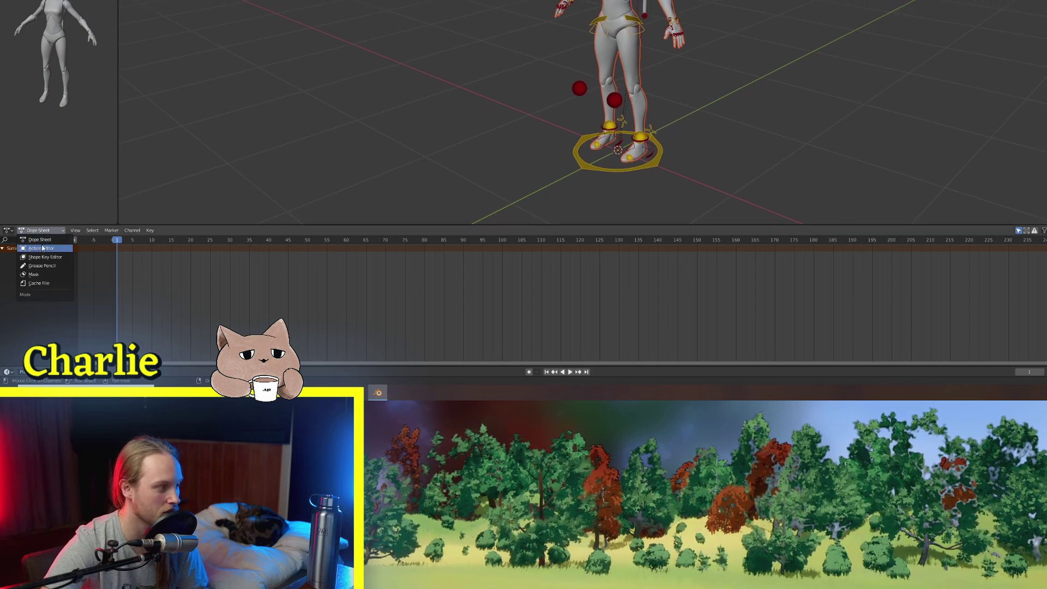
{"action": "left_click", "coordinate": [44, 249]}
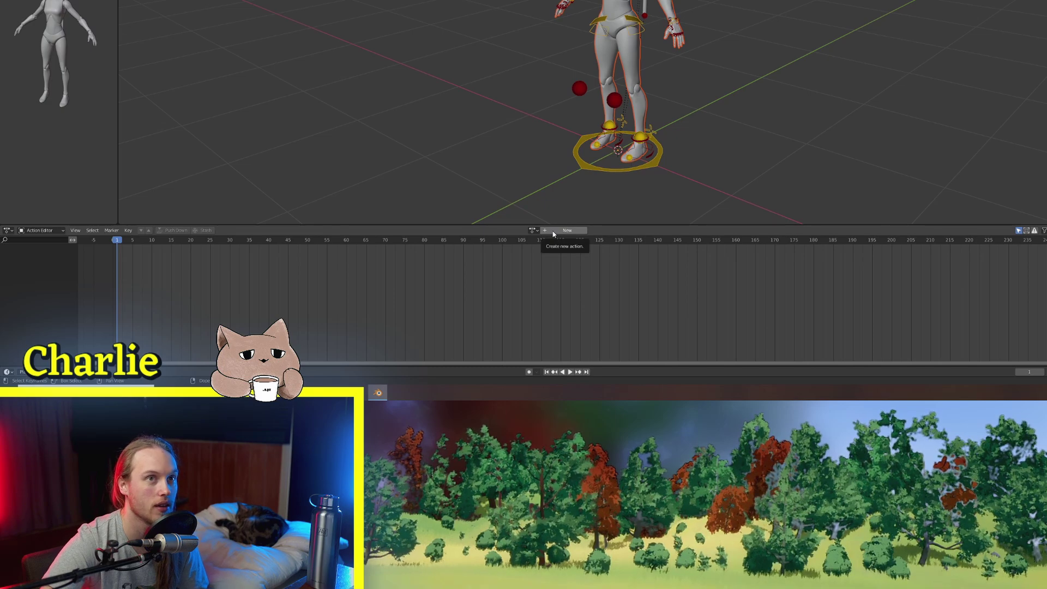
{"action": "left_click", "coordinate": [552, 232]}
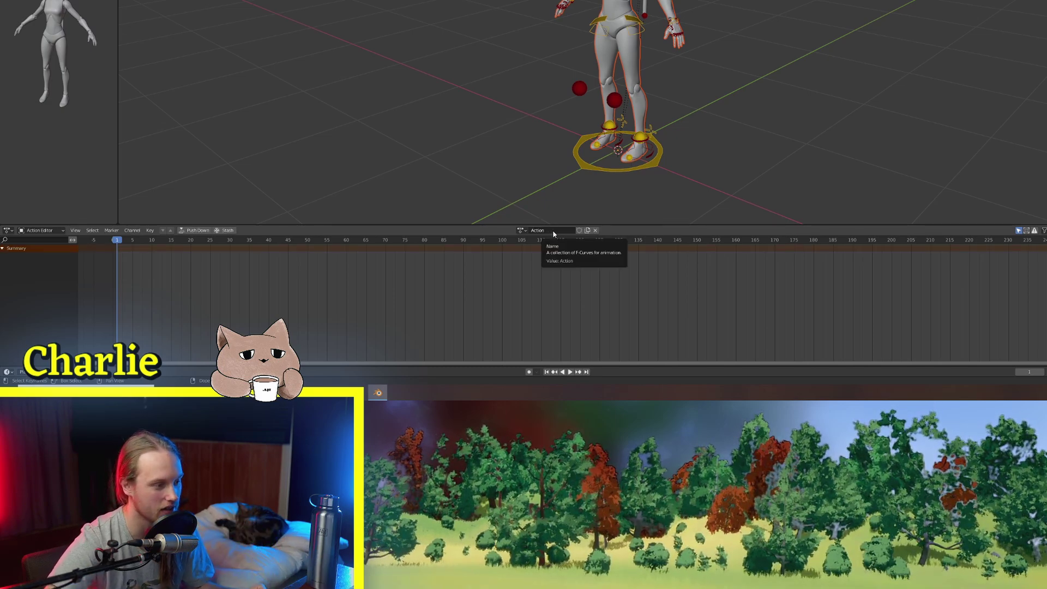
Rename the action as Wave1 and enable Fake User for it.
{"action": "double_click", "coordinate": [552, 231]}
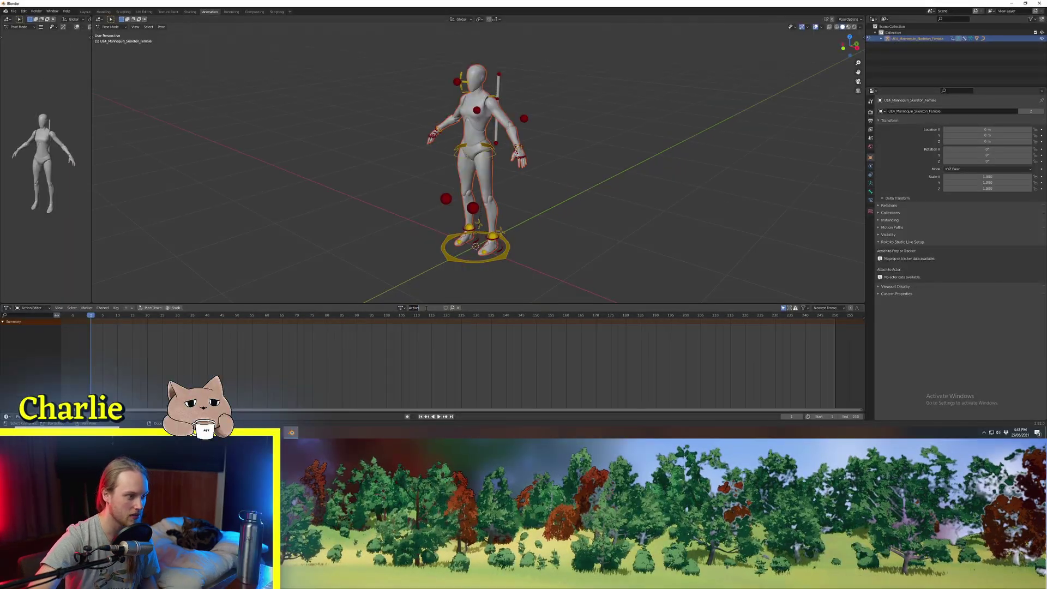
{"action": "type", "text": "Wave1"}
{"action": "key", "text": "Return"}
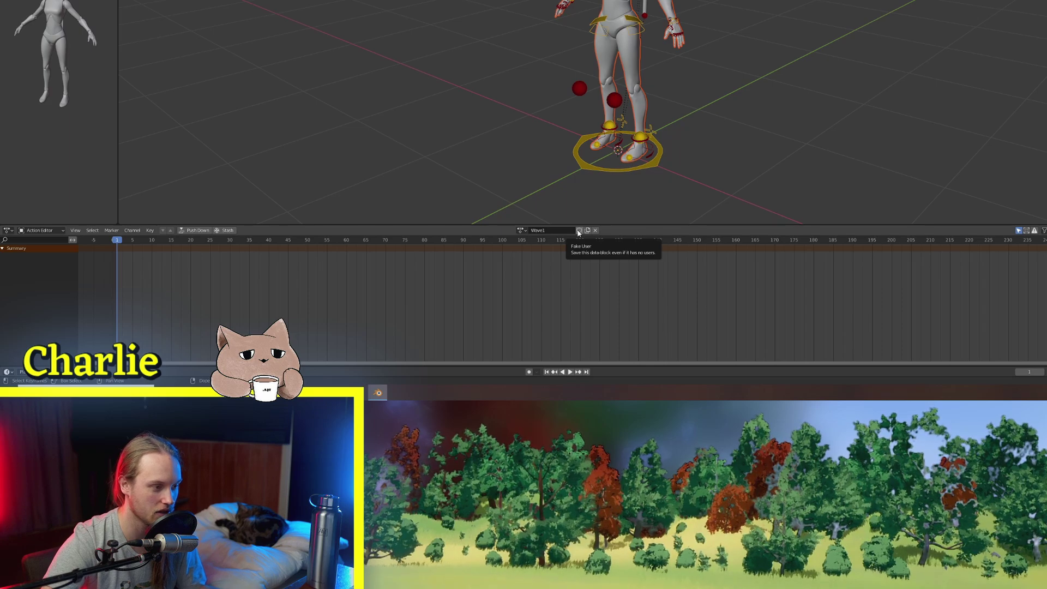
{"action": "left_click", "coordinate": [579, 231]}
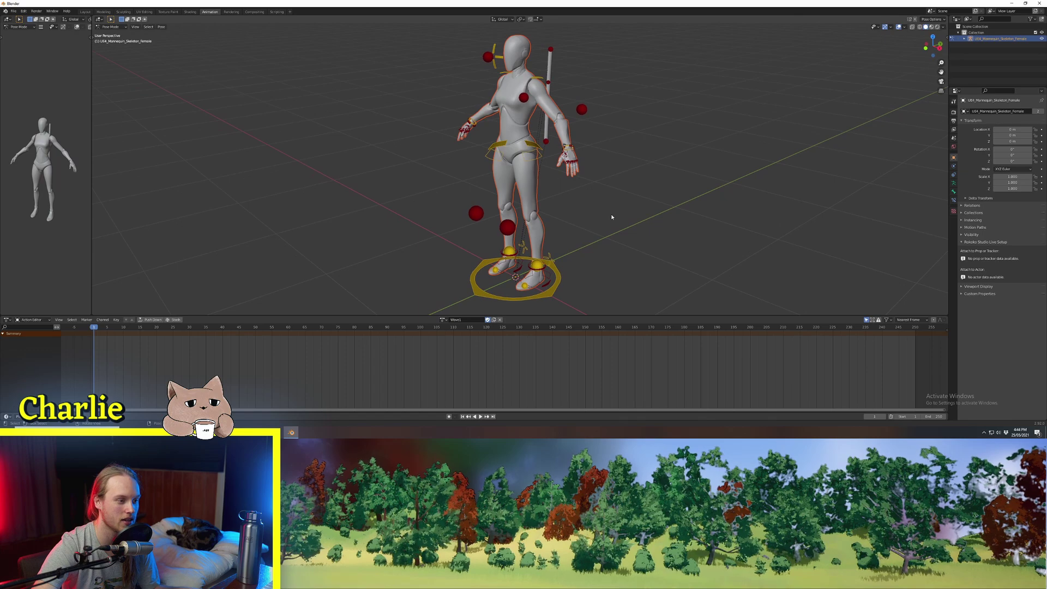
Select all visible bones of the mannequin and insert a Location & Rotation keyframe at frame 1.
{"action": "mouse_move", "coordinate": [611, 216]}
{"action": "middle_mouse_down"}
{"action": "mouse_move", "coordinate": [580, 223]}
{"action": "mouse_move", "coordinate": [623, 216]}
{"action": "mouse_move", "coordinate": [610, 220]}
{"action": "middle_mouse_up"}
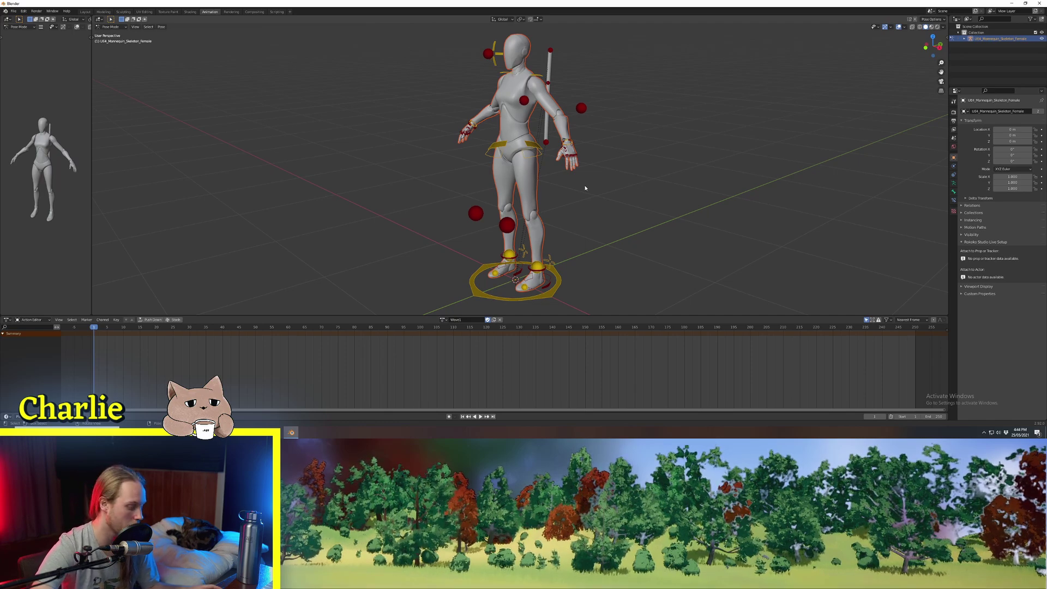
{"action": "key", "text": "a"}
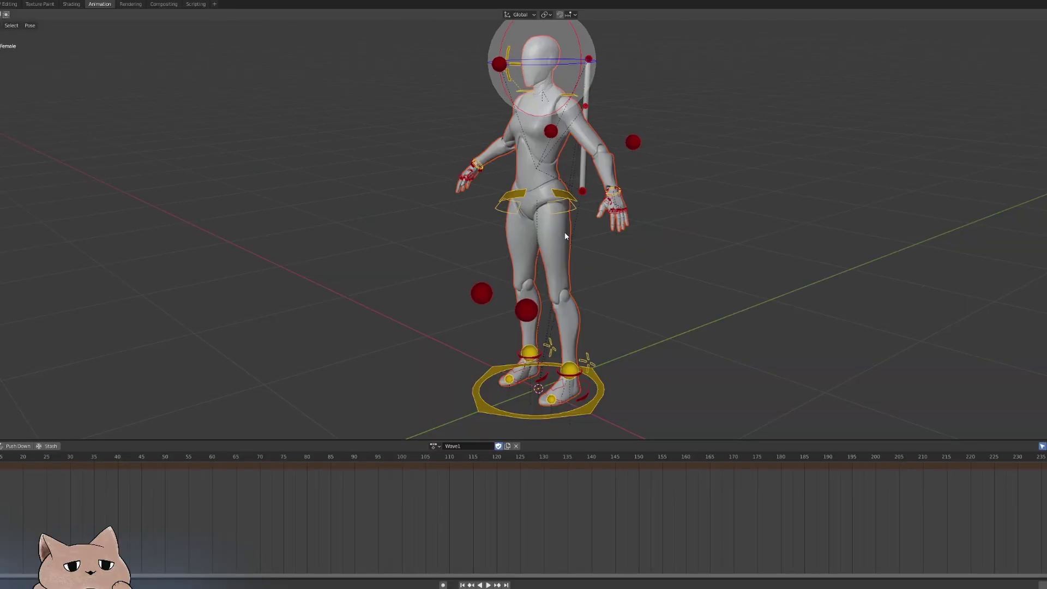
{"action": "key", "text": "i"}
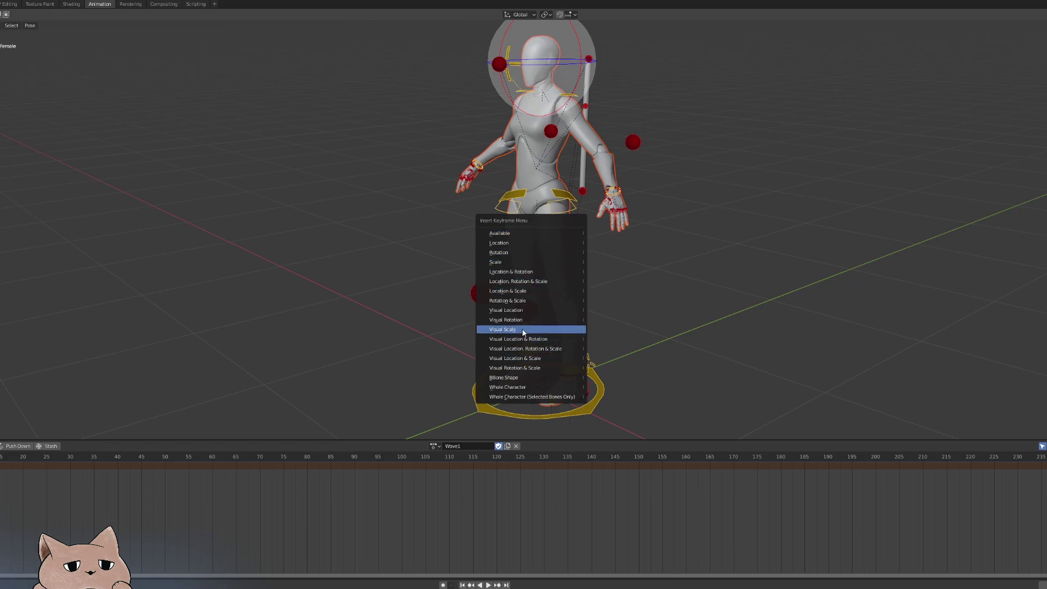
{"action": "left_click", "coordinate": [504, 271]}
{"action": "key", "text": "Home"}
{"action": "middle_click_drag", "start_coordinate": [532, 236], "coordinate": [542, 236]}
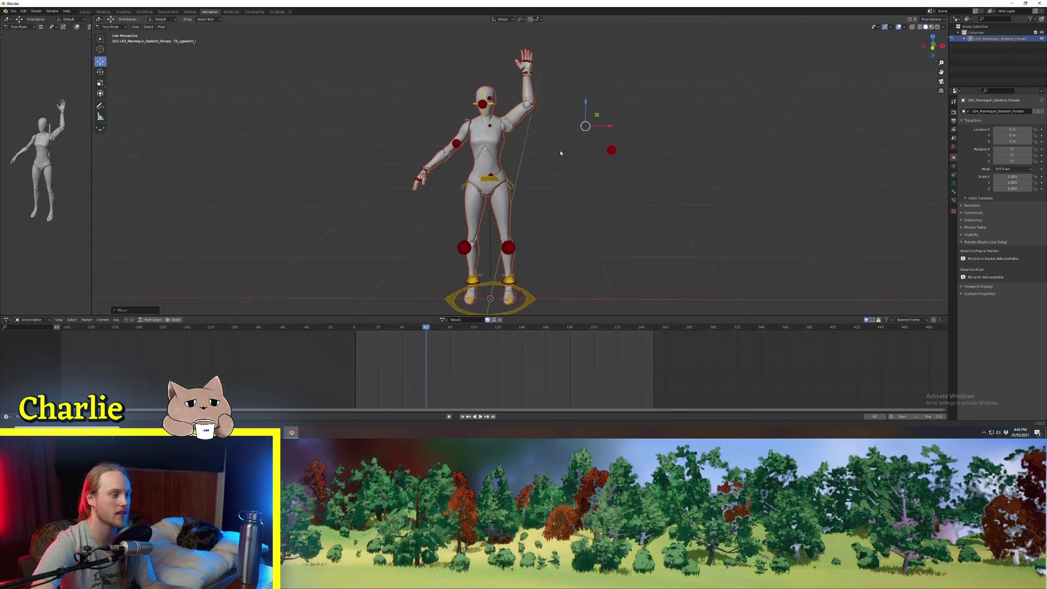
Insert a Location & Rotation keyframe for all bones in the raised-arm pose at frame 60, and scrub from frame 1 to preview the motion.
{"action": "middle_click_drag", "start_coordinate": [560, 153], "coordinate": [515, 81]}
{"action": "middle_click_drag", "start_coordinate": [531, 147], "coordinate": [563, 142]}
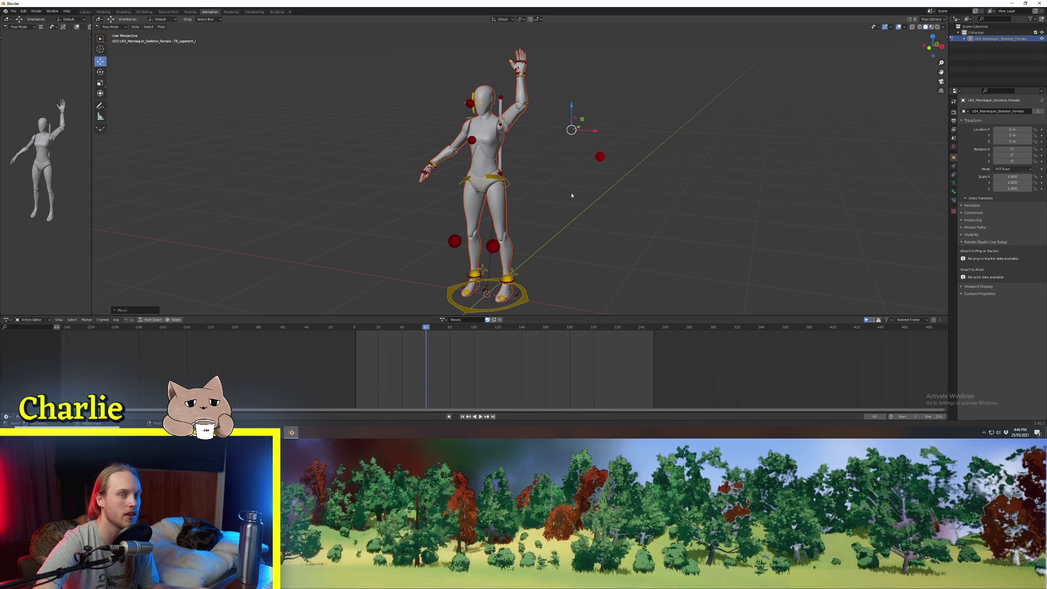
{"action": "middle_click_drag", "start_coordinate": [563, 174], "coordinate": [570, 176]}
{"action": "key", "text": "a"}
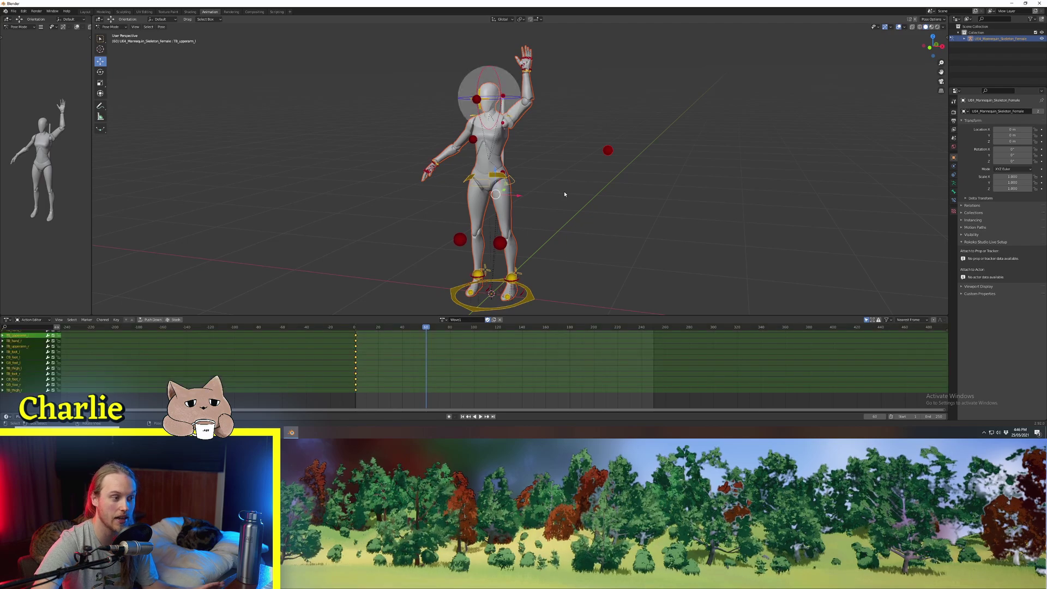
{"action": "key", "text": "i"}
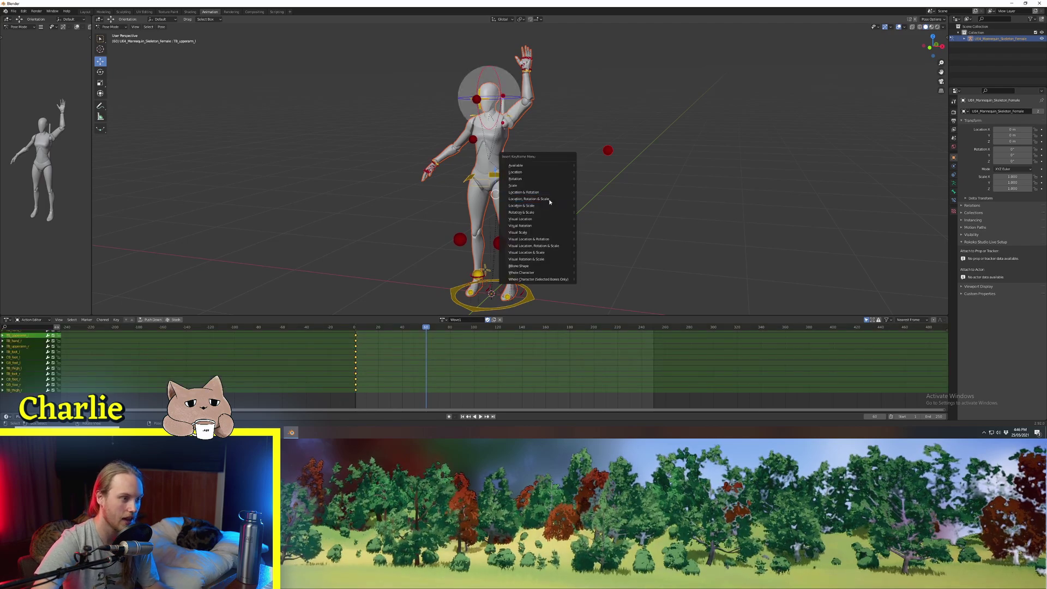
{"action": "left_click", "coordinate": [539, 193]}
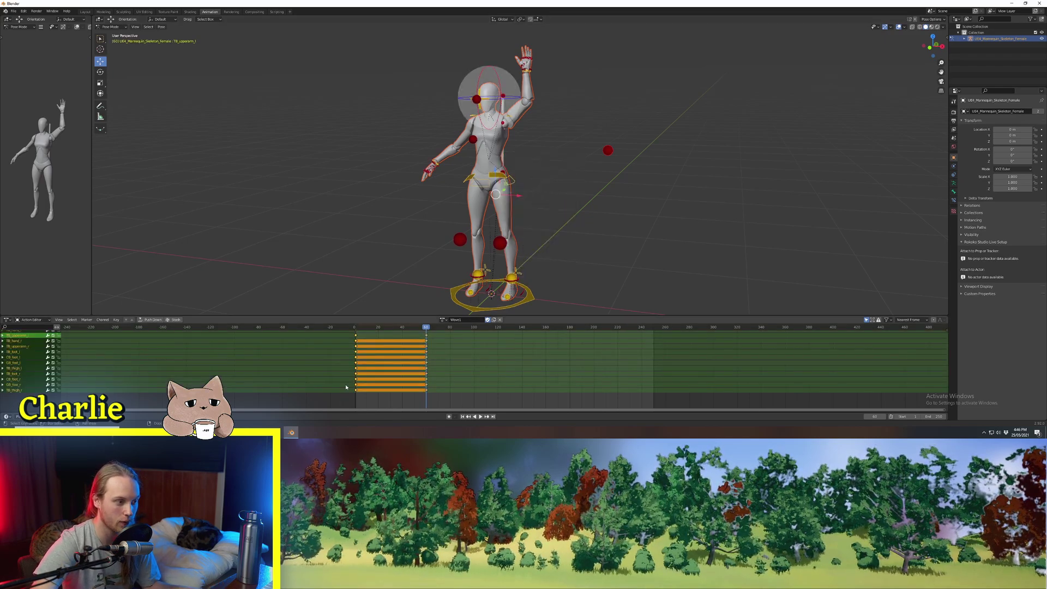
{"action": "left_click", "coordinate": [355, 327]}
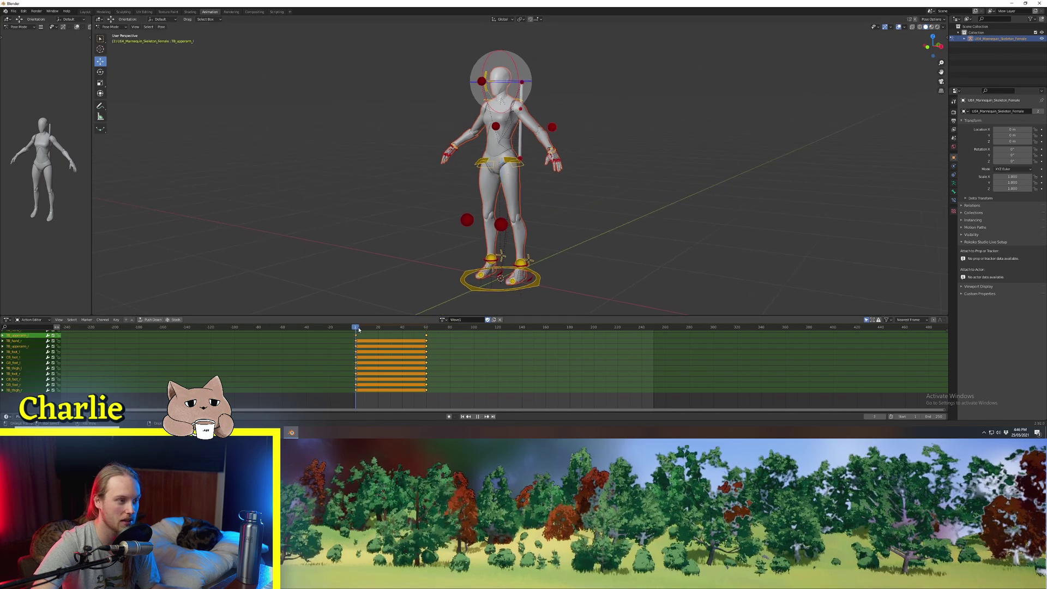
{"action": "left_click_drag", "start_coordinate": [359, 329], "coordinate": [419, 331]}
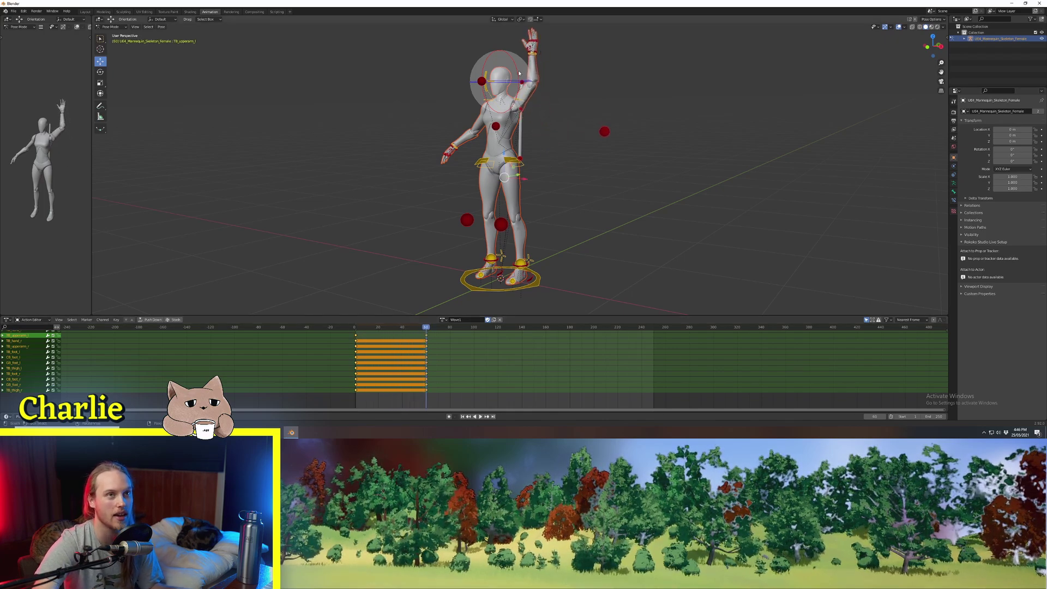
Preview the arm raise by scrubbing the Wave1 action from frame 1 to frame 60.
{"action": "key", "text": "space"}
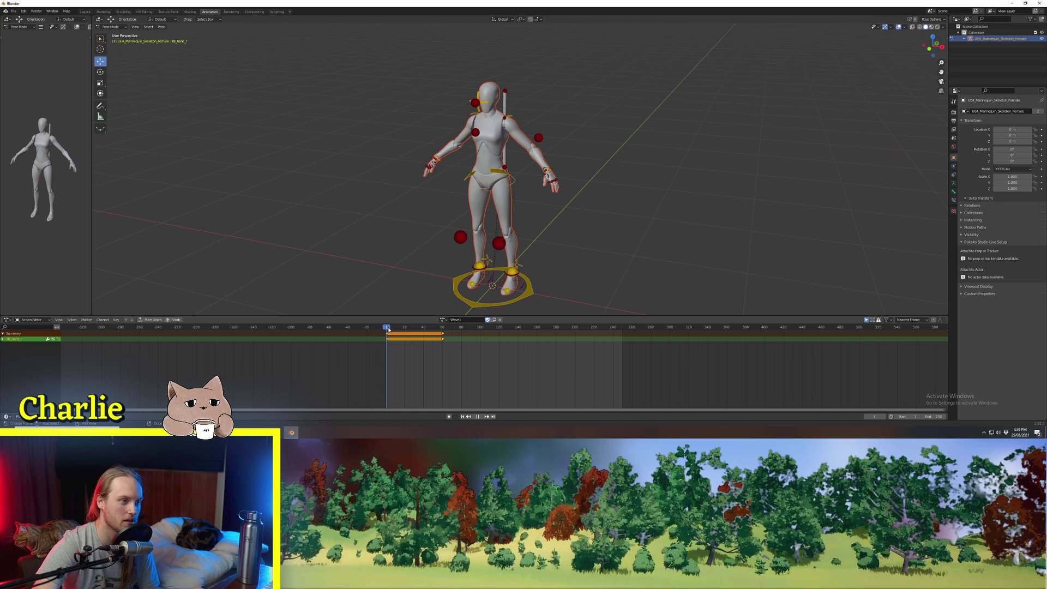
{"action": "left_click_drag", "start_coordinate": [421, 329], "coordinate": [439, 329]}
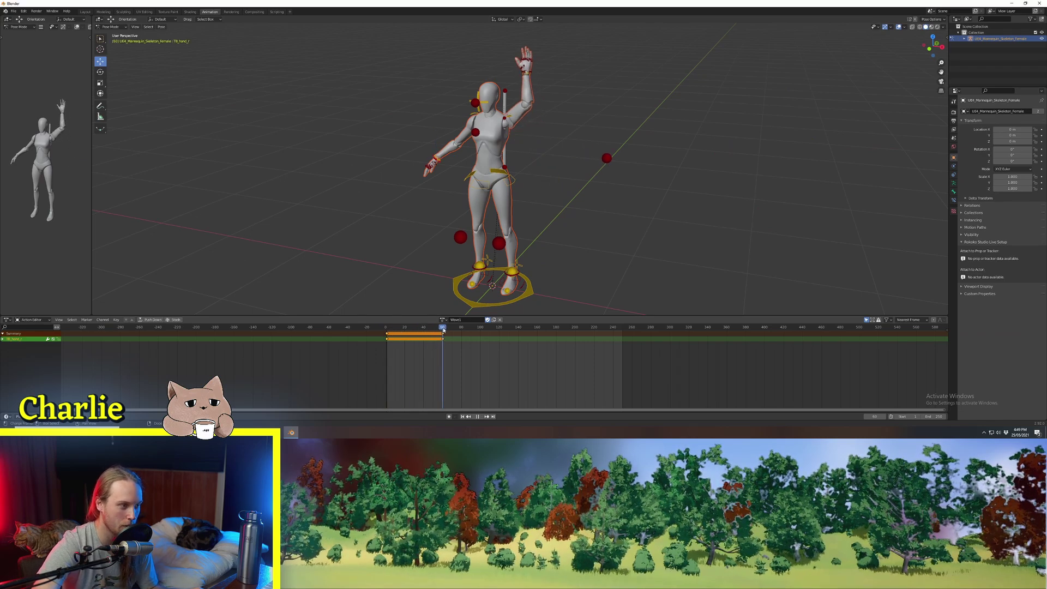
{"action": "key", "text": "Escape"}
{"action": "scroll", "coordinate": [420, 245], "scroll_direction": "up", "scroll_amount": 5}
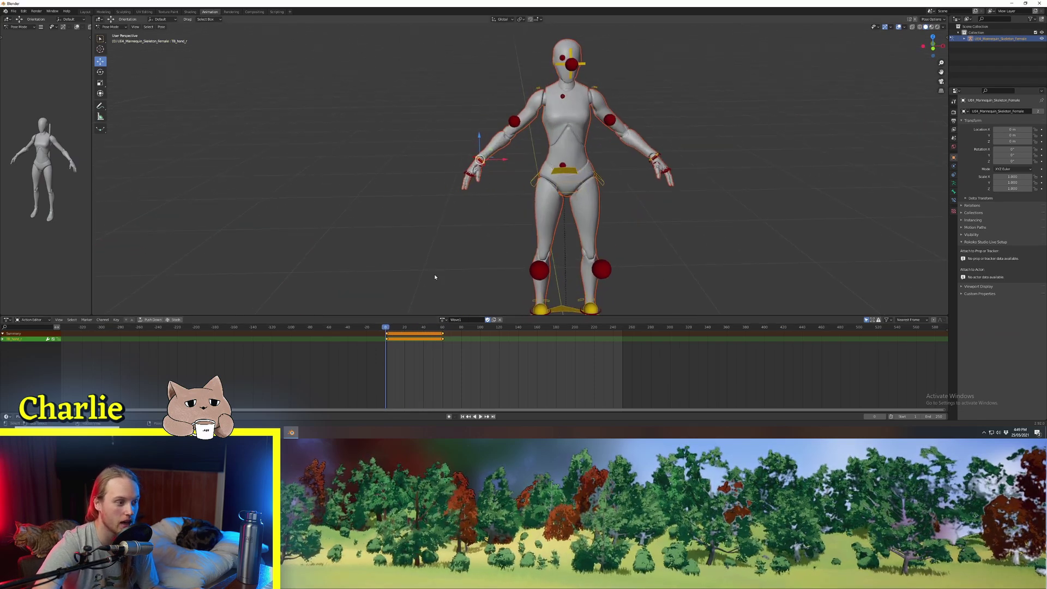
At frame 20, shift the mannequin's right hand control in towards the hip and insert a keyframe for it.
{"action": "middle_click_drag", "start_coordinate": [490, 185], "coordinate": [472, 198], "text": "shift"}
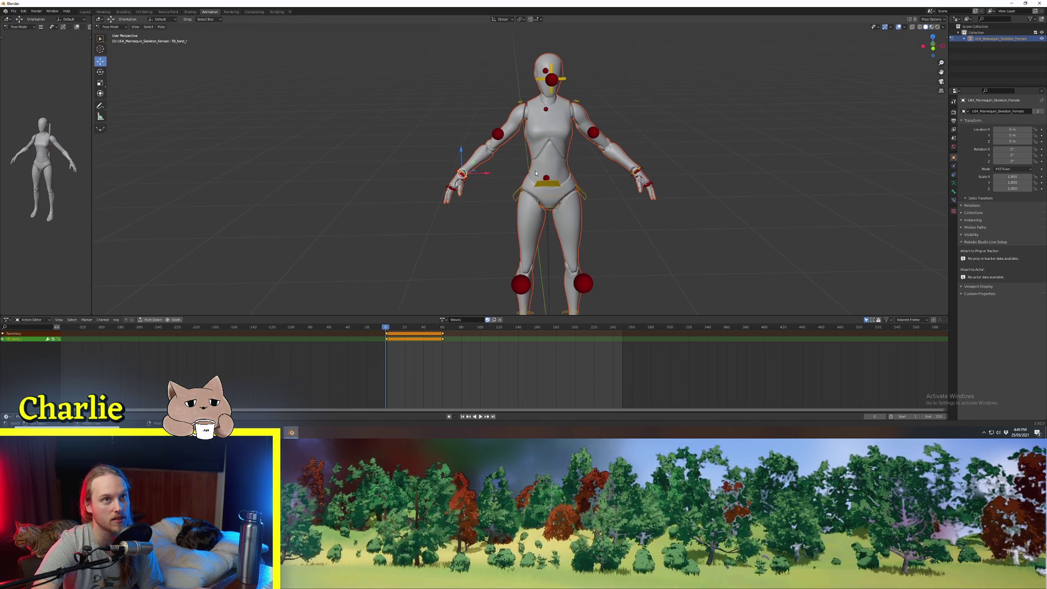
{"action": "middle_click_drag", "start_coordinate": [535, 172], "coordinate": [455, 143], "text": "shift"}
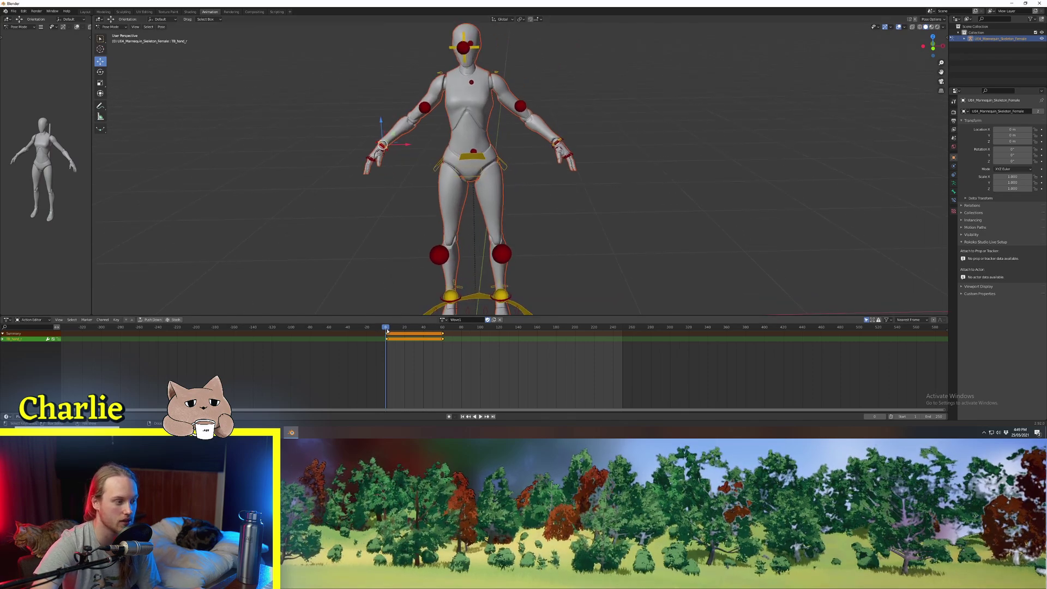
{"action": "key", "text": "space"}
{"action": "left_click_drag", "start_coordinate": [405, 330], "coordinate": [403, 329]}
{"action": "left_click_drag", "start_coordinate": [391, 135], "coordinate": [427, 152]}
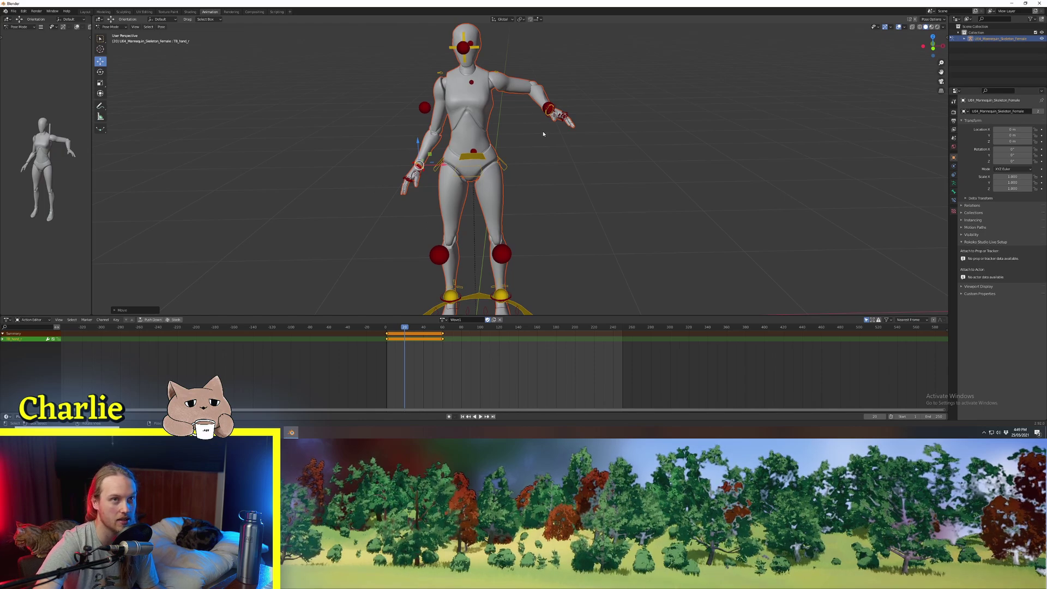
{"action": "key", "text": "i"}
{"action": "left_click", "coordinate": [466, 144]}
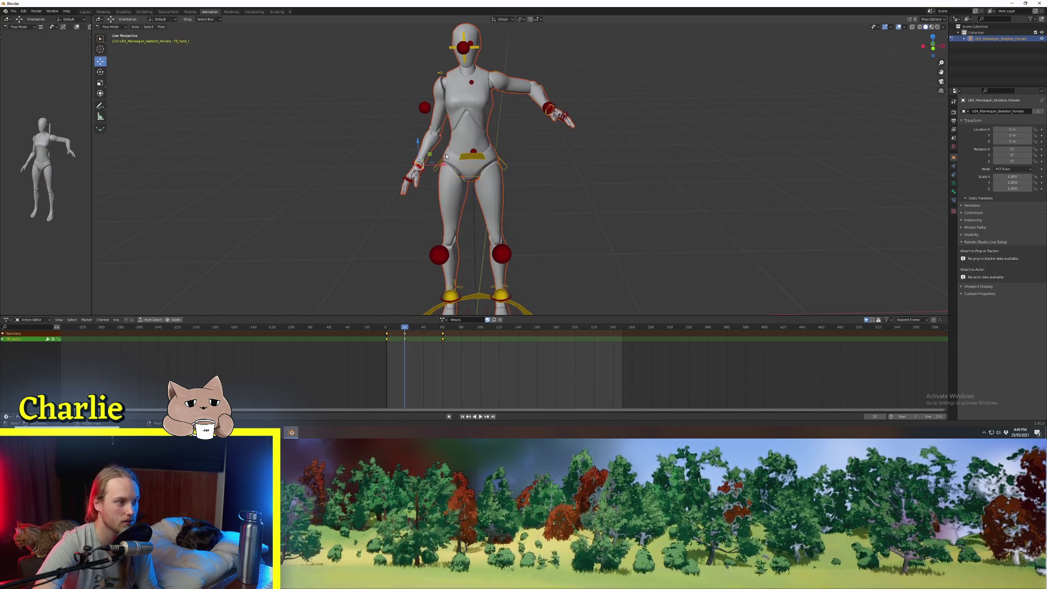
At frame 40, raise the right hand control and insert a Location & Rotation keyframe for it.
{"action": "left_click_drag", "start_coordinate": [404, 328], "coordinate": [423, 327]}
{"action": "left_click_drag", "start_coordinate": [414, 144], "coordinate": [415, 103]}
{"action": "key", "text": "i"}
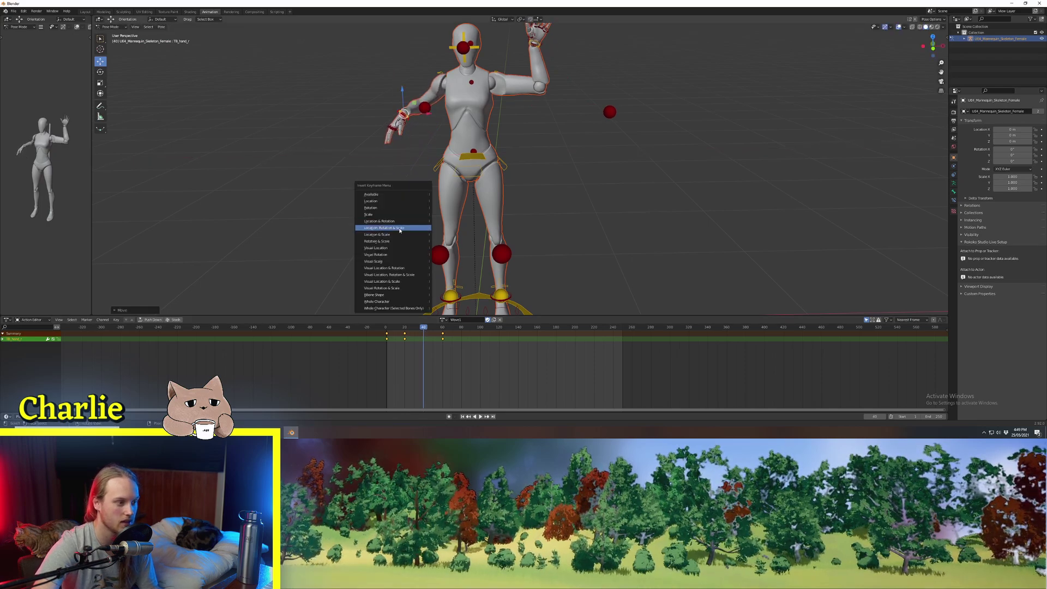
{"action": "left_click", "coordinate": [385, 222]}
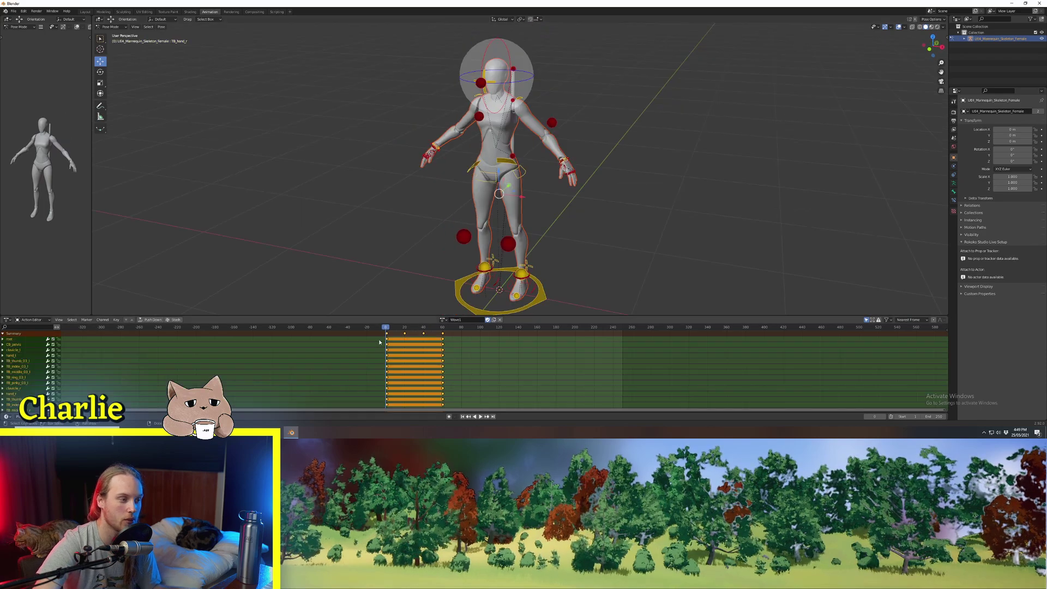
At frame 29, shift and rotate the CB_pelvis control sideways and insert a Location & Rotation keyframe for it.
{"action": "key", "text": "space"}
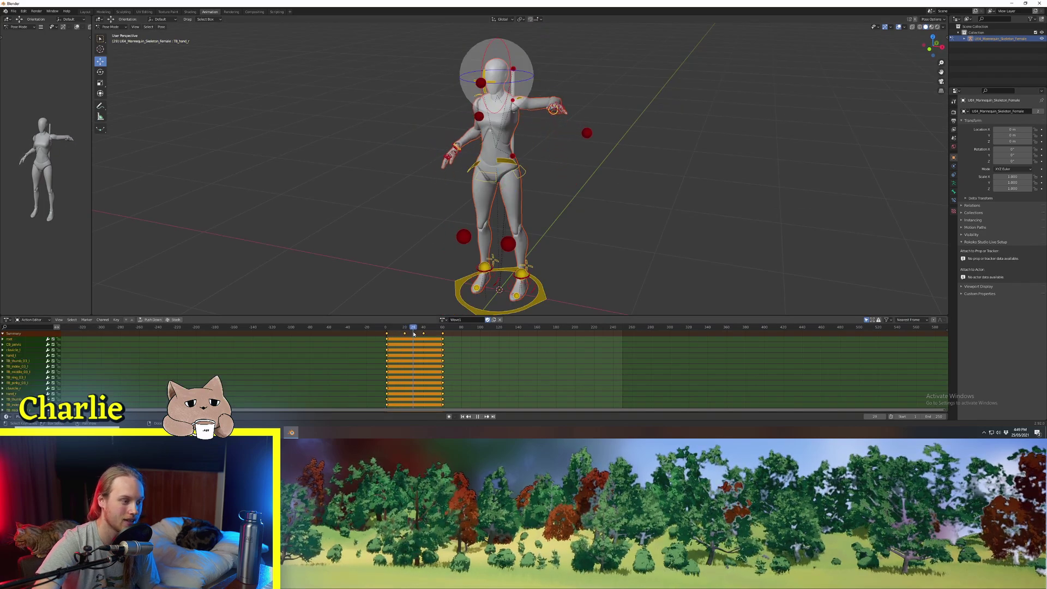
{"action": "key", "text": "space"}
{"action": "scroll", "coordinate": [518, 175], "scroll_direction": "up", "scroll_amount": 3}
{"action": "left_click", "coordinate": [525, 174]}
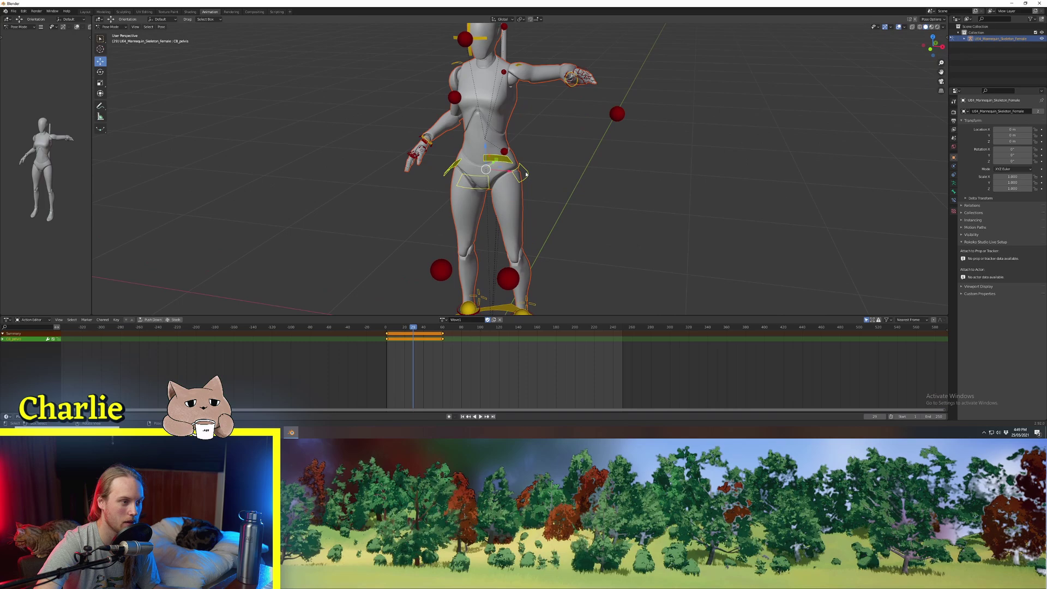
{"action": "scroll", "coordinate": [525, 174], "scroll_direction": "down", "scroll_amount": 3}
{"action": "key", "text": "g"}
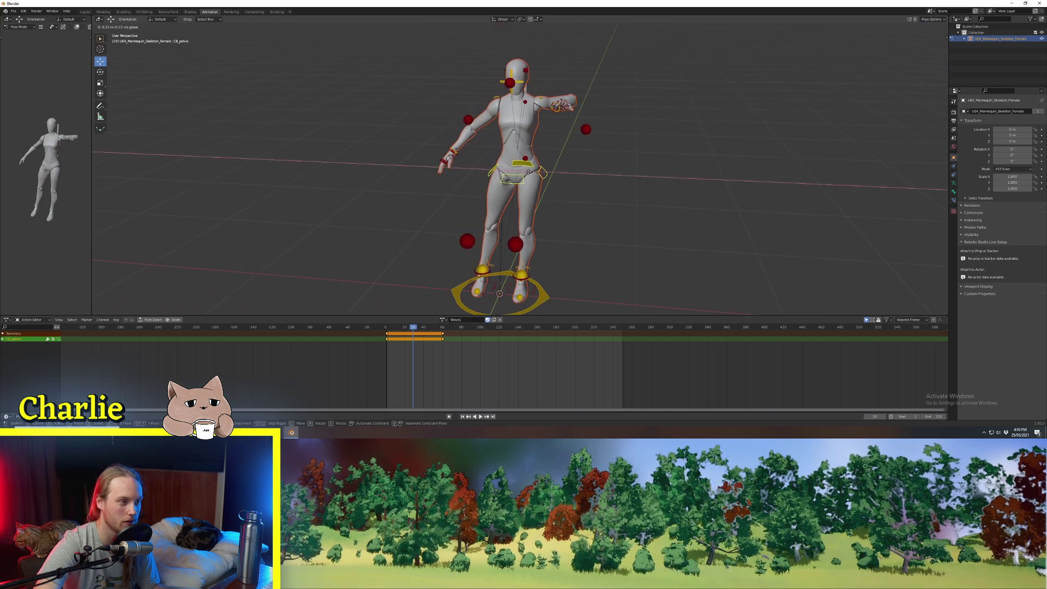
{"action": "left_click_drag", "start_coordinate": [528, 172], "coordinate": [523, 171]}
{"action": "key", "text": "i"}
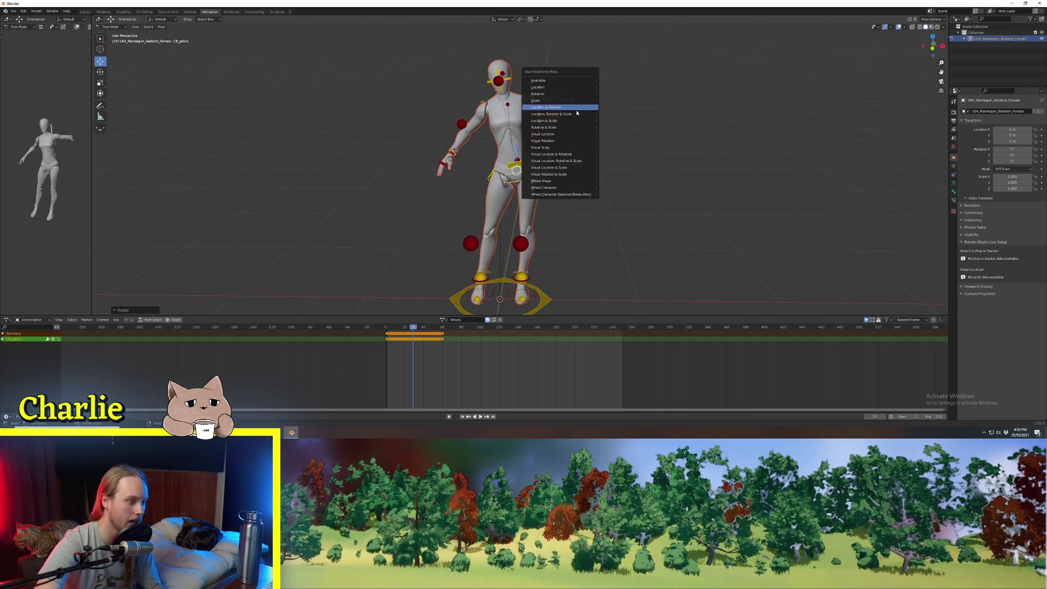
{"action": "left_click", "coordinate": [539, 118]}
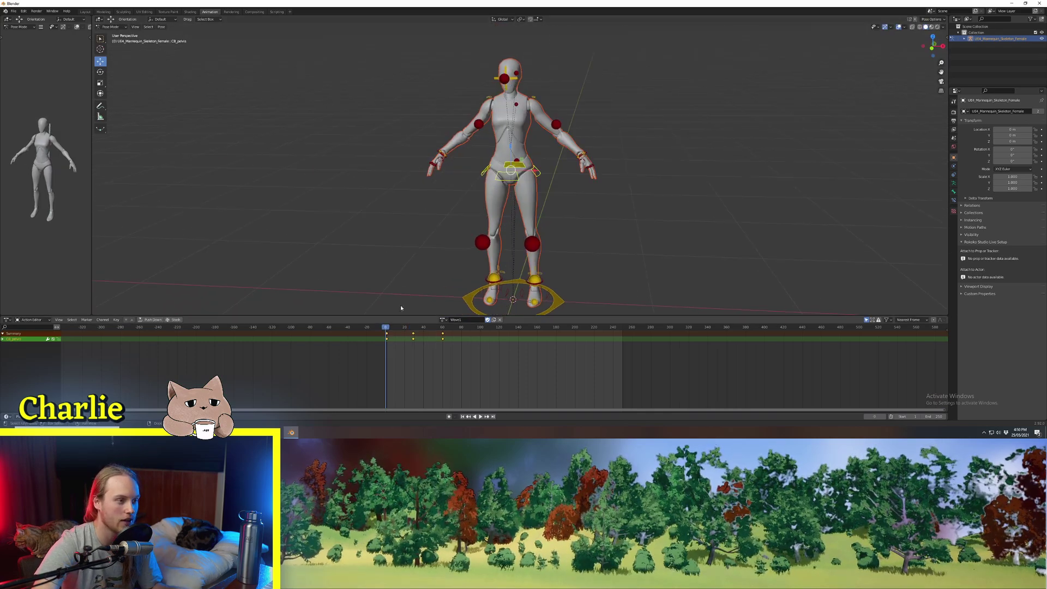
Play back the animation to review the hand and pelvis motion, and return to frame 0.
{"action": "scroll", "coordinate": [465, 203], "scroll_direction": "up", "scroll_amount": 1}
{"action": "key", "text": "space"}
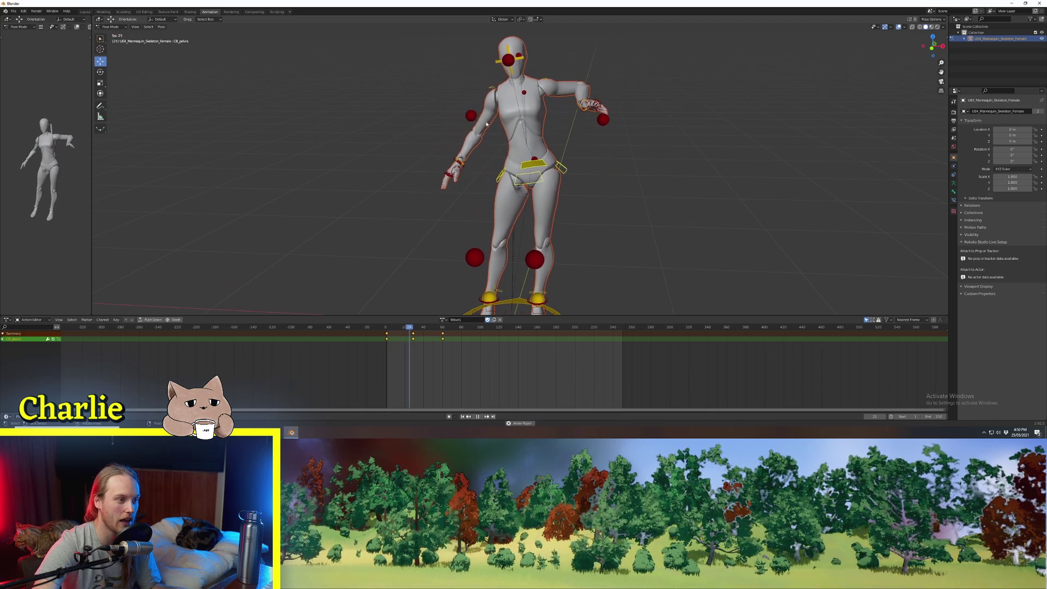
{"action": "key", "text": "space"}
{"action": "scroll", "coordinate": [494, 130], "scroll_direction": "down", "scroll_amount": 1}
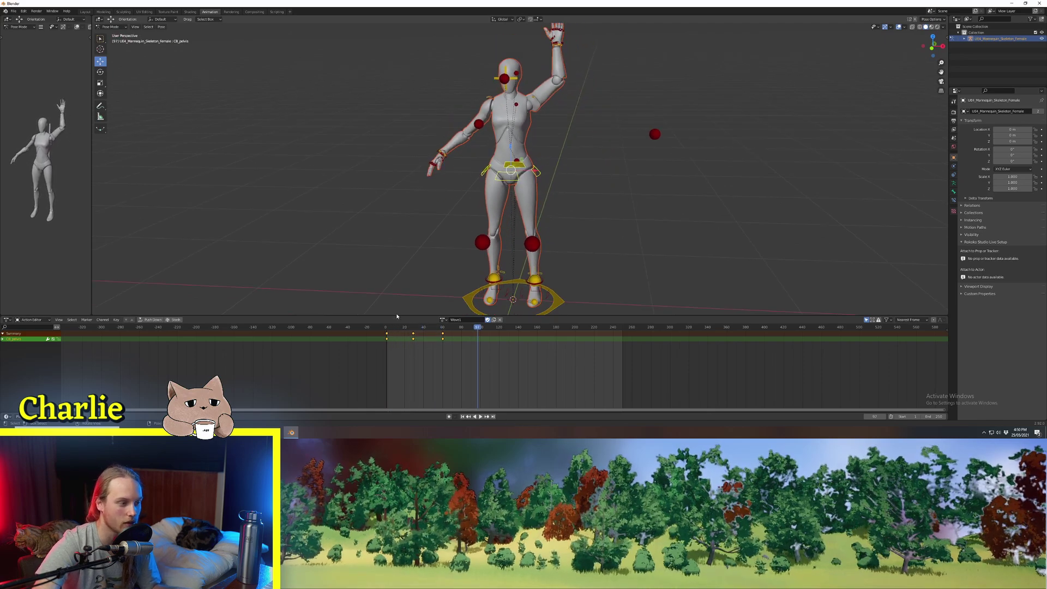
{"action": "left_click", "coordinate": [385, 327]}
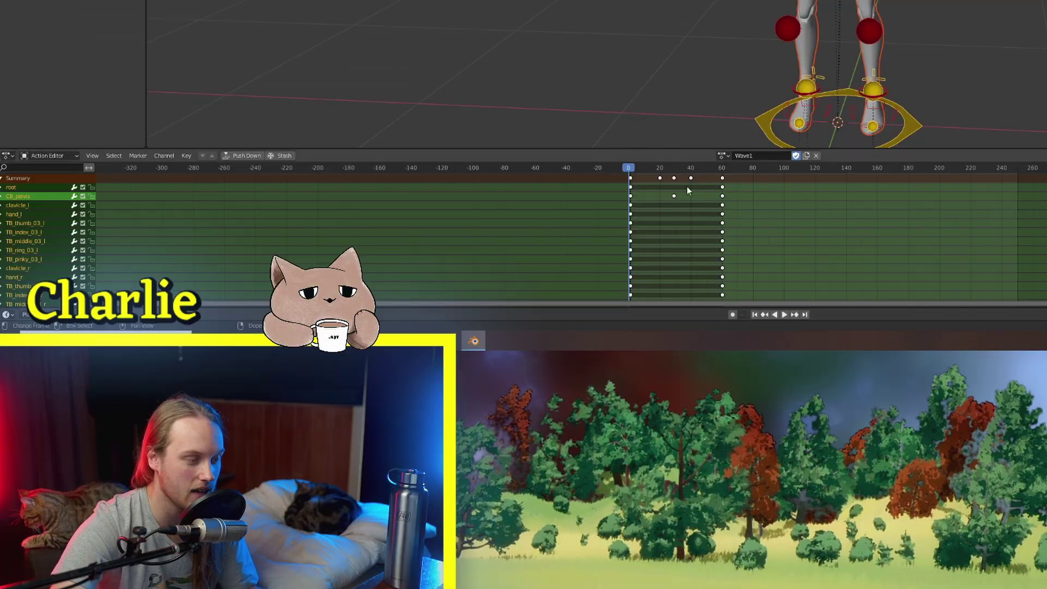
Select the in-between summary keyframes and examine which bone channels they belong to, including TB_hand_r.
{"action": "scroll", "coordinate": [420, 341], "scroll_direction": "down", "scroll_amount": 5}
{"action": "scroll", "coordinate": [611, 199], "scroll_direction": "up", "scroll_amount": 4}
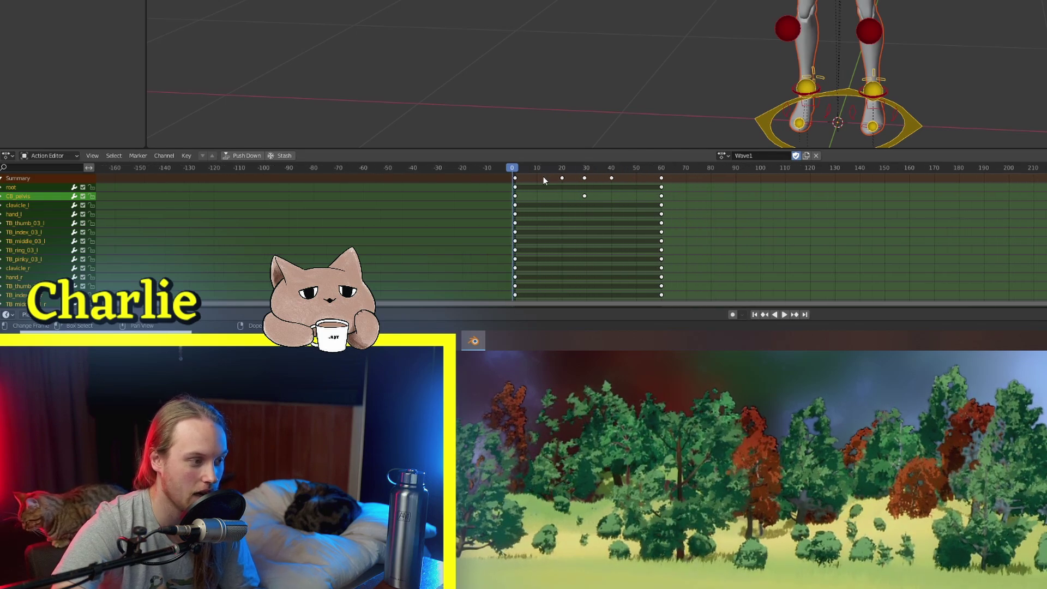
{"action": "left_click_drag", "start_coordinate": [544, 175], "coordinate": [632, 184]}
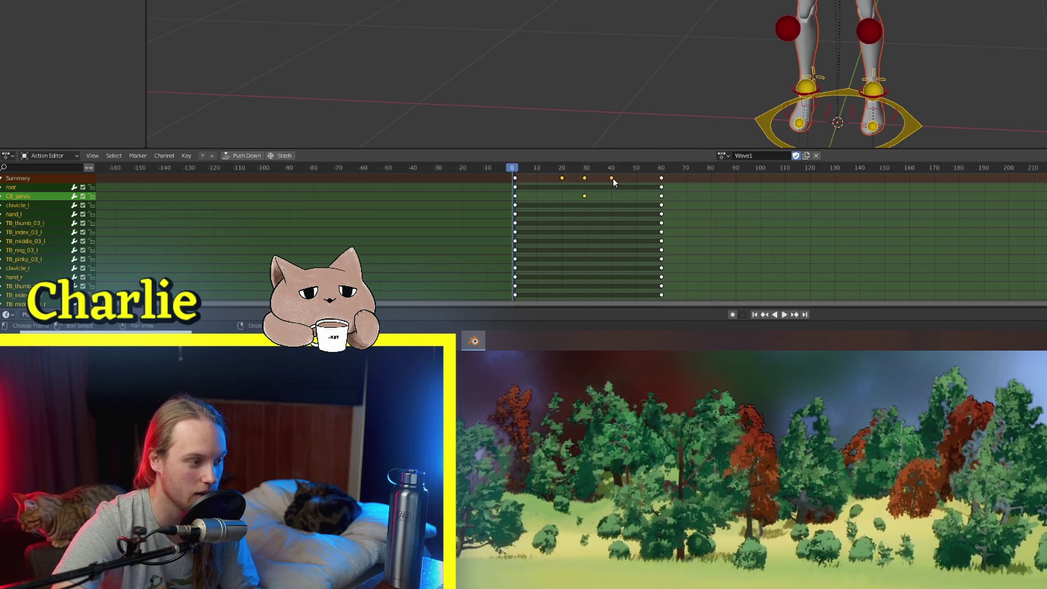
{"action": "scroll", "coordinate": [639, 208], "scroll_direction": "down", "scroll_amount": 5}
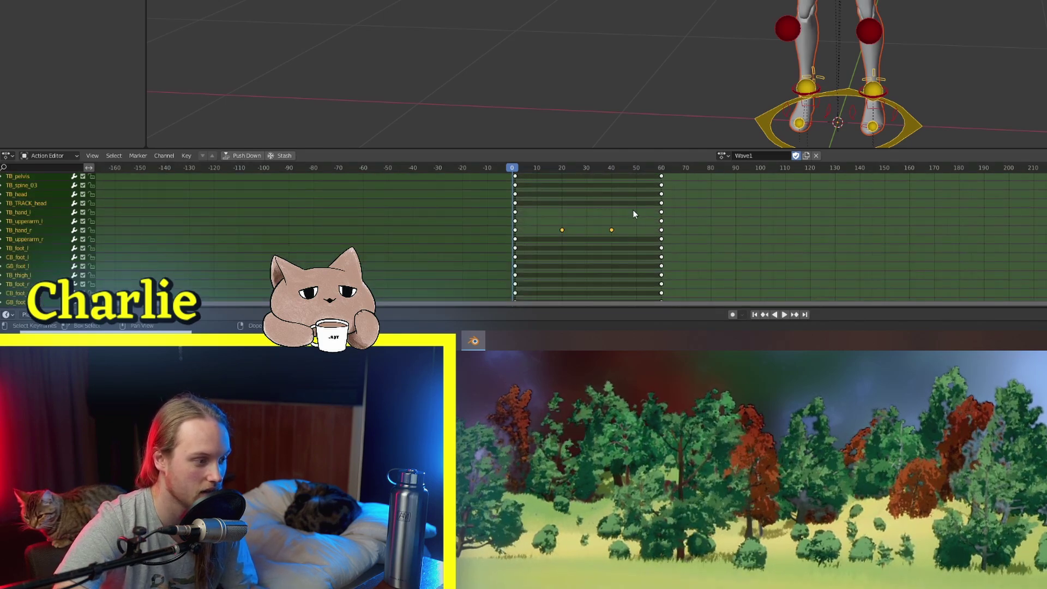
{"action": "left_click_drag", "start_coordinate": [623, 217], "coordinate": [542, 258]}
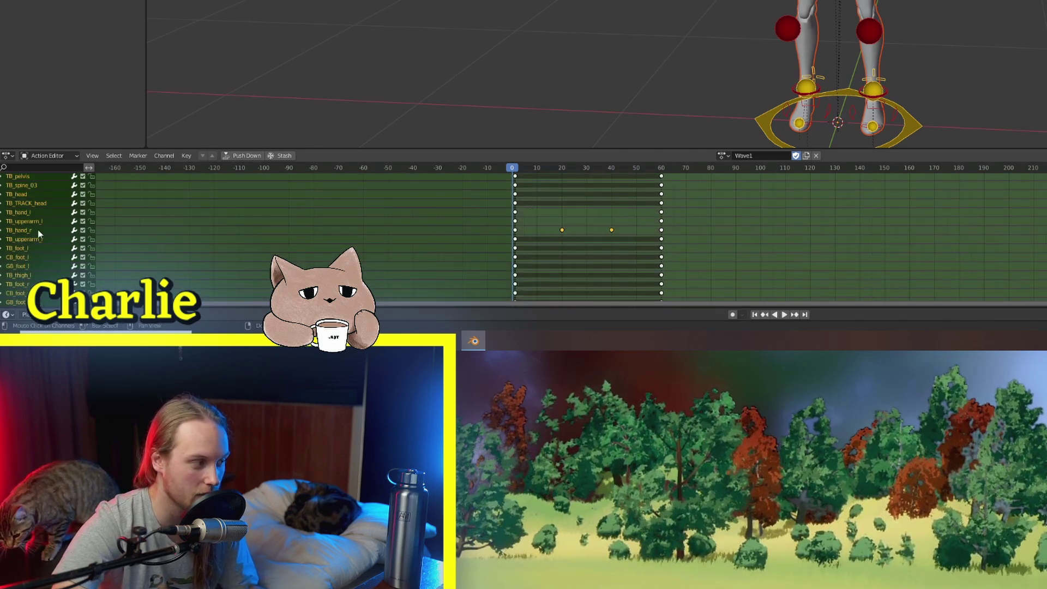
{"action": "scroll", "coordinate": [610, 229], "scroll_direction": "up", "scroll_amount": 5}
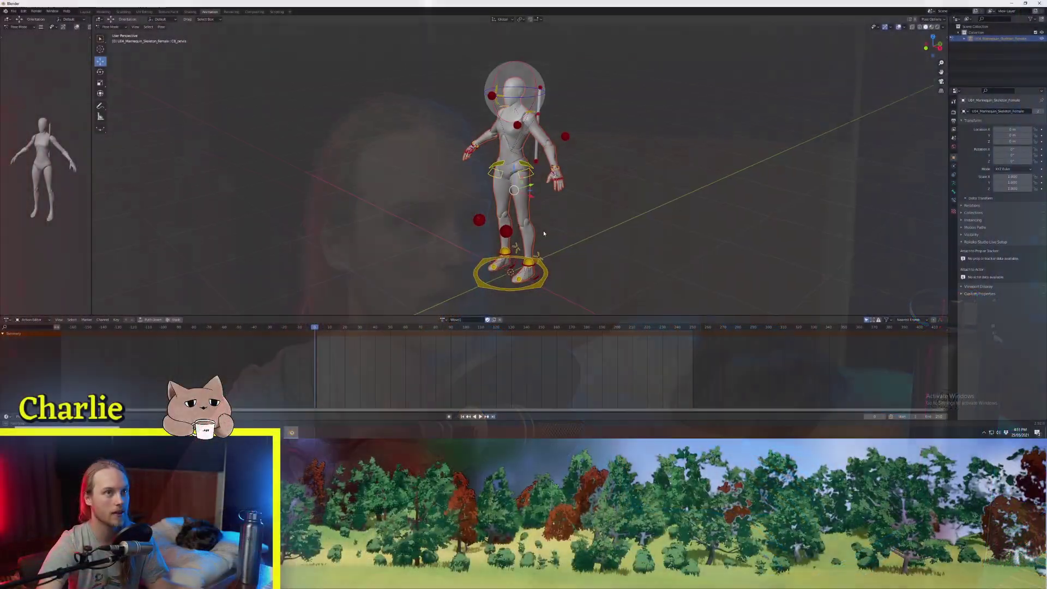
Raise the left hand control above the head at frame 0 and rotate the hand upright into a waving pose.
{"action": "scroll", "coordinate": [542, 224], "scroll_direction": "up", "scroll_amount": 4}
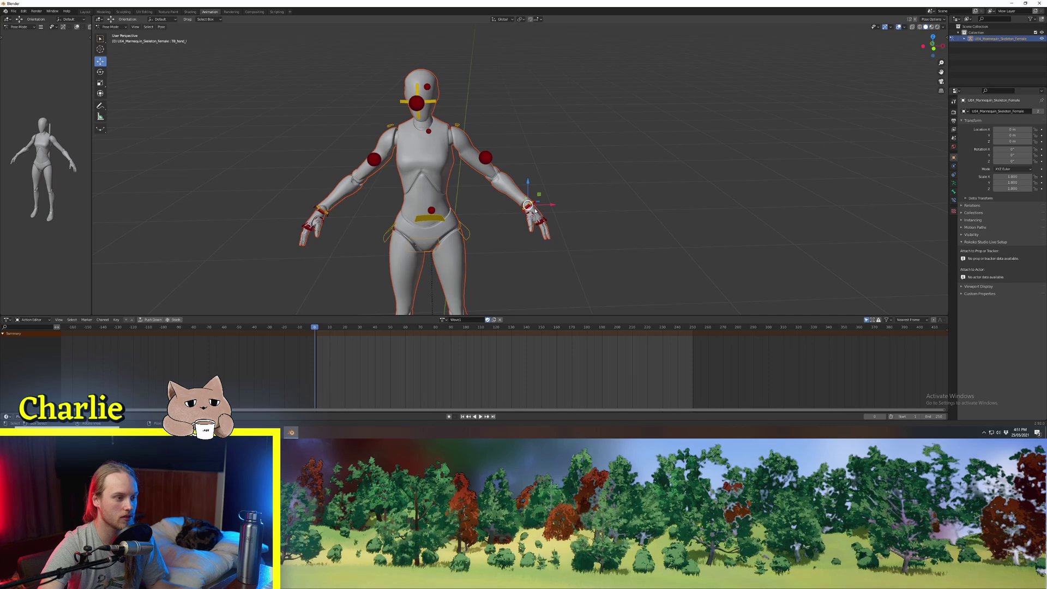
{"action": "left_click_drag", "start_coordinate": [538, 194], "coordinate": [516, 32]}
{"action": "middle_click_drag", "start_coordinate": [510, 218], "coordinate": [513, 197]}
{"action": "scroll", "coordinate": [513, 196], "scroll_direction": "down", "scroll_amount": 2}
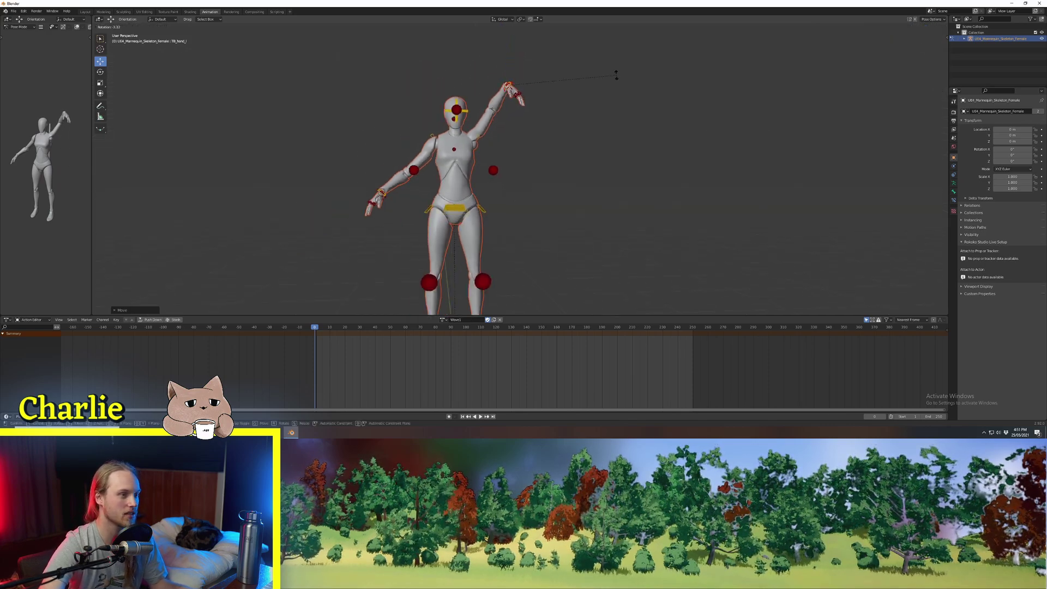
{"action": "left_click", "coordinate": [456, 76]}
{"action": "middle_click_drag", "start_coordinate": [569, 124], "coordinate": [496, 168]}
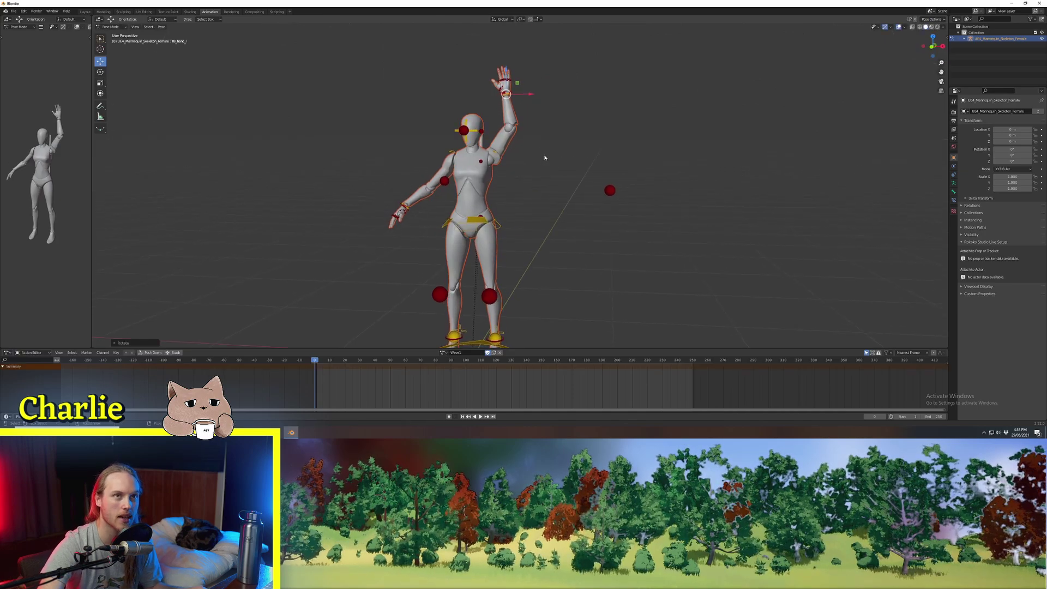
Select all bones and insert a Location & Rotation keyframe for the raised-hand pose at frame 0.
{"action": "mouse_move", "coordinate": [544, 157]}
{"action": "middle_mouse_down"}
{"action": "mouse_move", "coordinate": [568, 135]}
{"action": "mouse_move", "coordinate": [550, 145]}
{"action": "middle_mouse_up"}
{"action": "key", "text": "a"}
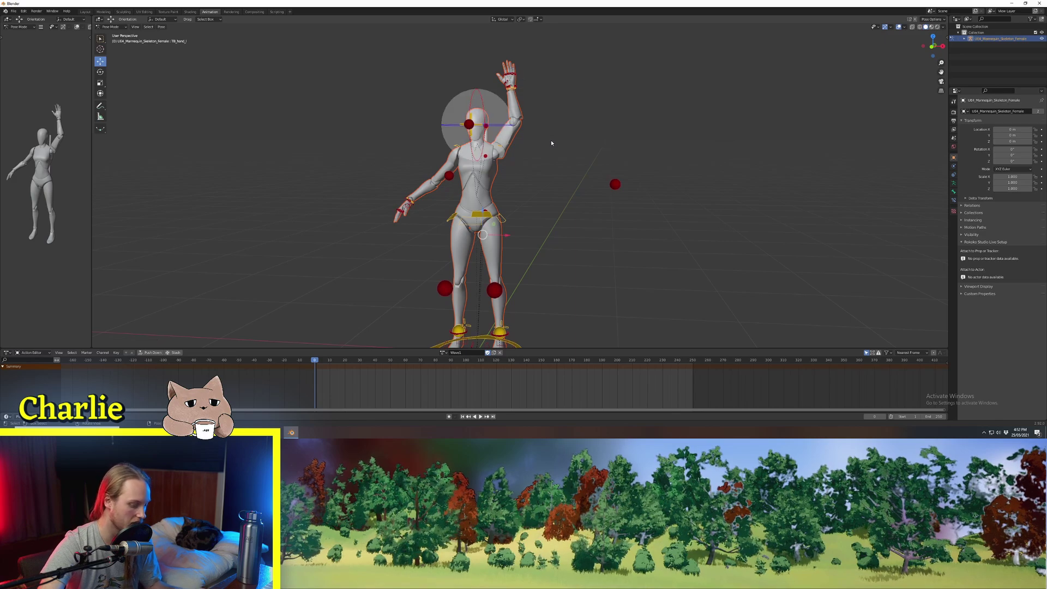
{"action": "key", "text": "i"}
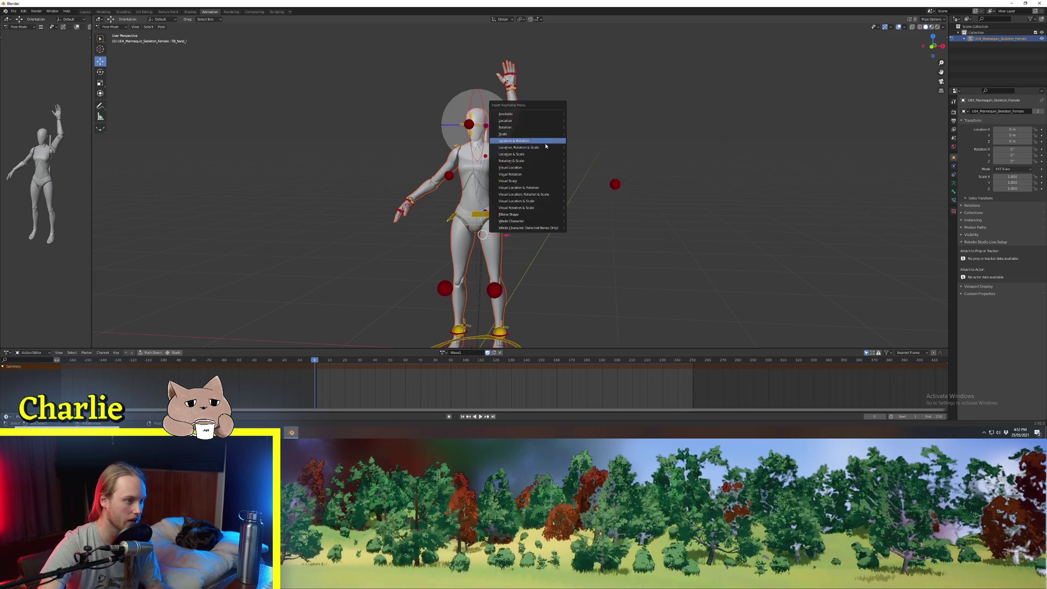
{"action": "left_click", "coordinate": [514, 143]}
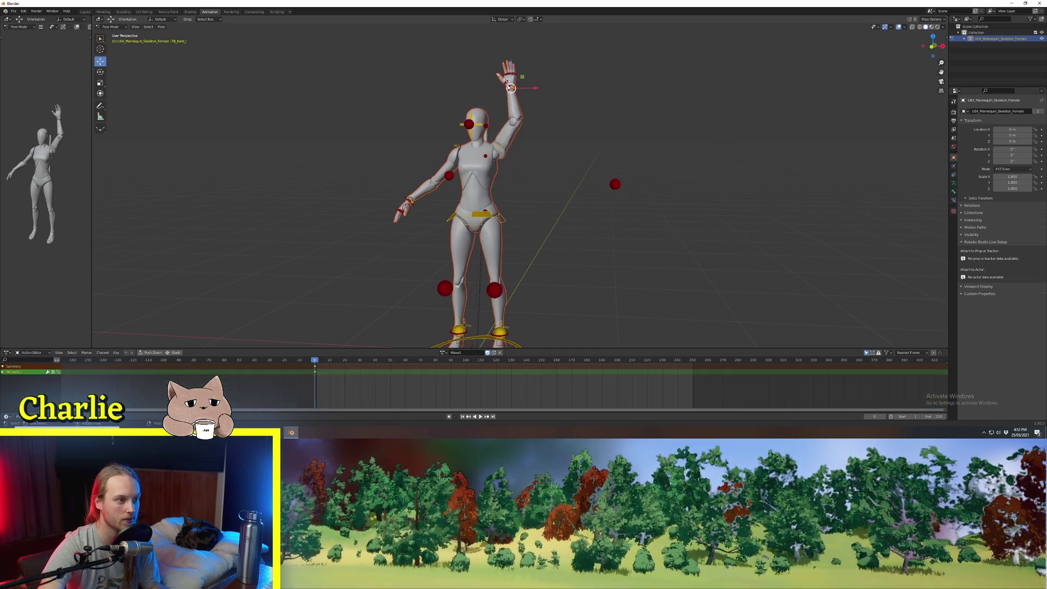
At frame 10, move the left hand control outward and down to about head height and rotate the hand outward.
{"action": "key", "text": "space"}
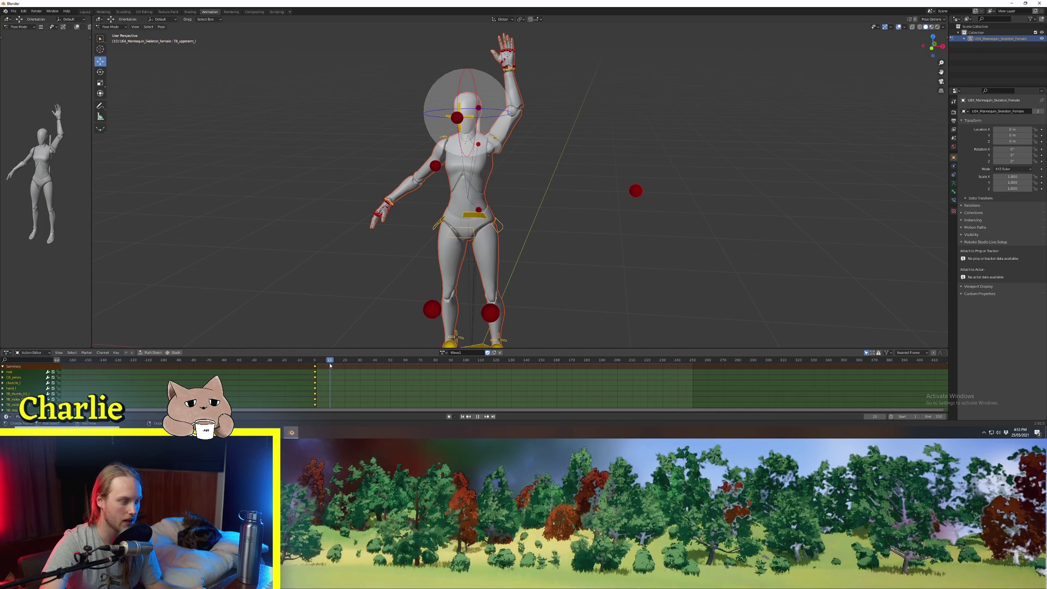
{"action": "key", "text": "space"}
{"action": "left_click", "coordinate": [514, 69]}
{"action": "middle_click_drag", "start_coordinate": [514, 71], "coordinate": [524, 76]}
{"action": "scroll", "coordinate": [525, 77], "scroll_direction": "down", "scroll_amount": 1}
{"action": "left_click_drag", "start_coordinate": [525, 78], "coordinate": [546, 95]}
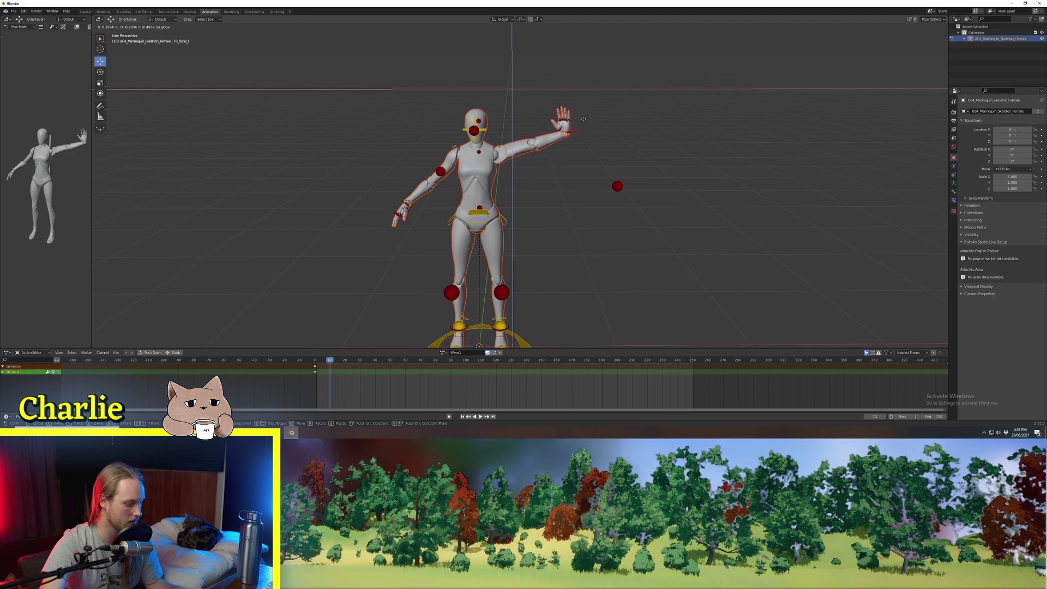
{"action": "left_click", "coordinate": [583, 119]}
{"action": "key", "text": "r"}
Reposition the left elbow control TB_upperarm_l and keyframe all bones at frame 10.
{"action": "middle_click_drag", "start_coordinate": [625, 133], "coordinate": [570, 178]}
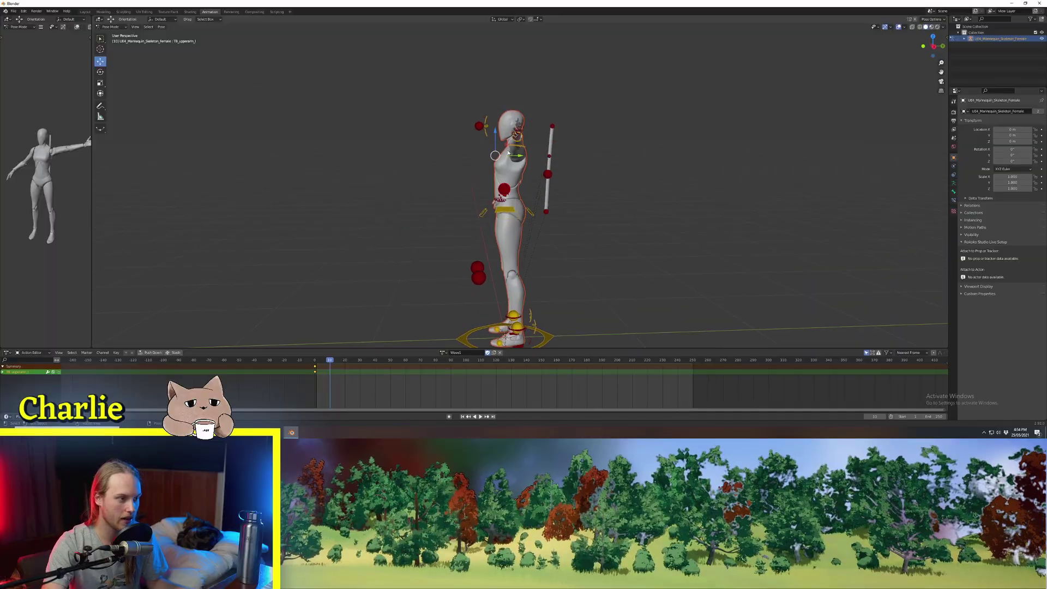
{"action": "left_click_drag", "start_coordinate": [507, 155], "coordinate": [535, 188]}
{"action": "middle_click_drag", "start_coordinate": [536, 188], "coordinate": [548, 223]}
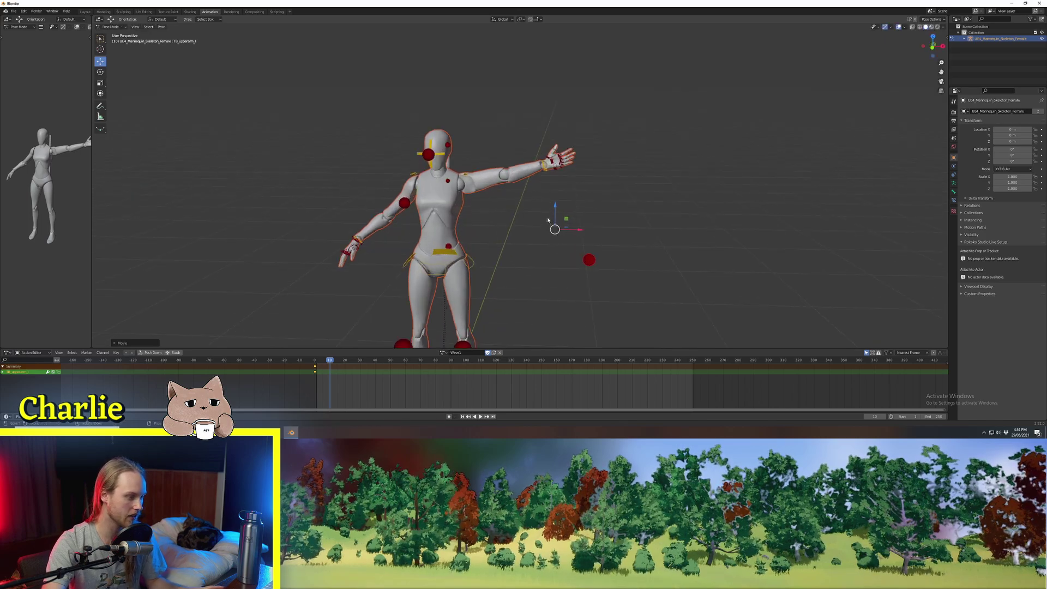
{"action": "key", "text": "a"}
{"action": "key", "text": "i"}
{"action": "left_click", "coordinate": [517, 208]}
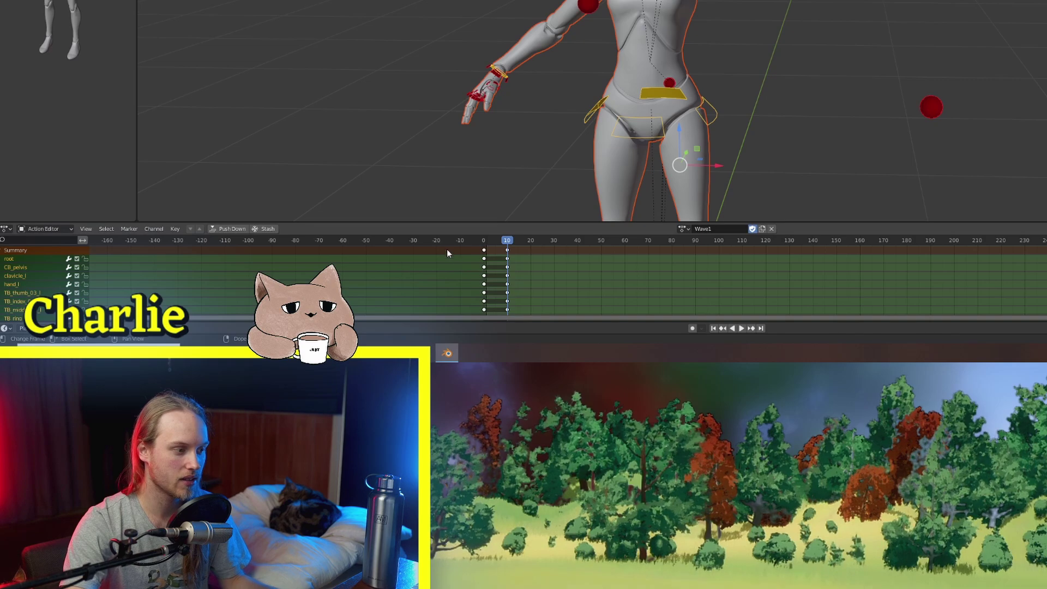
Copy all the keyframes at frame 0 to frame 20.
{"action": "left_click", "coordinate": [483, 250]}
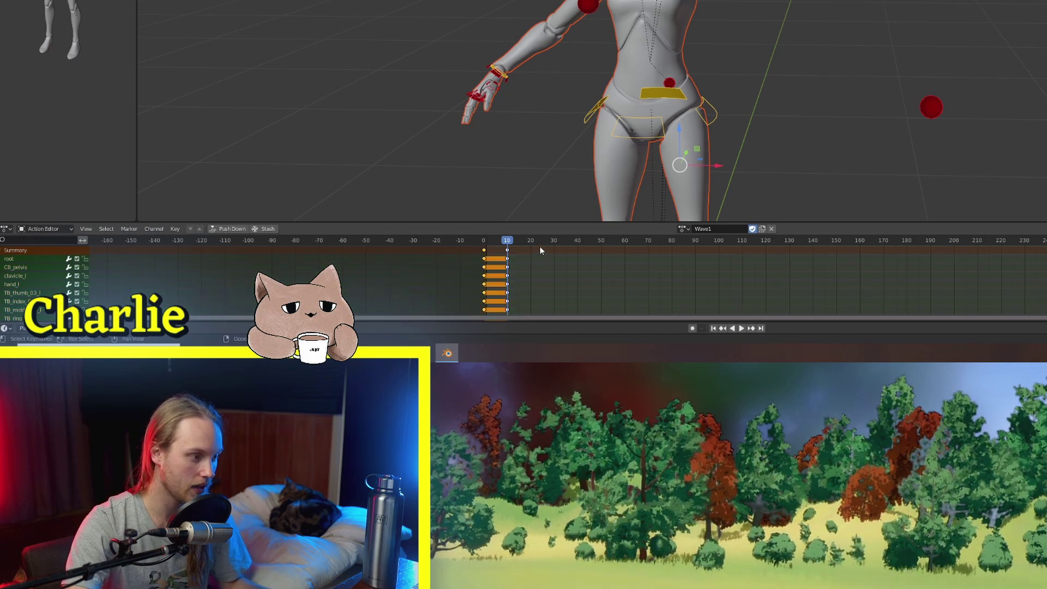
{"action": "key", "text": "i"}
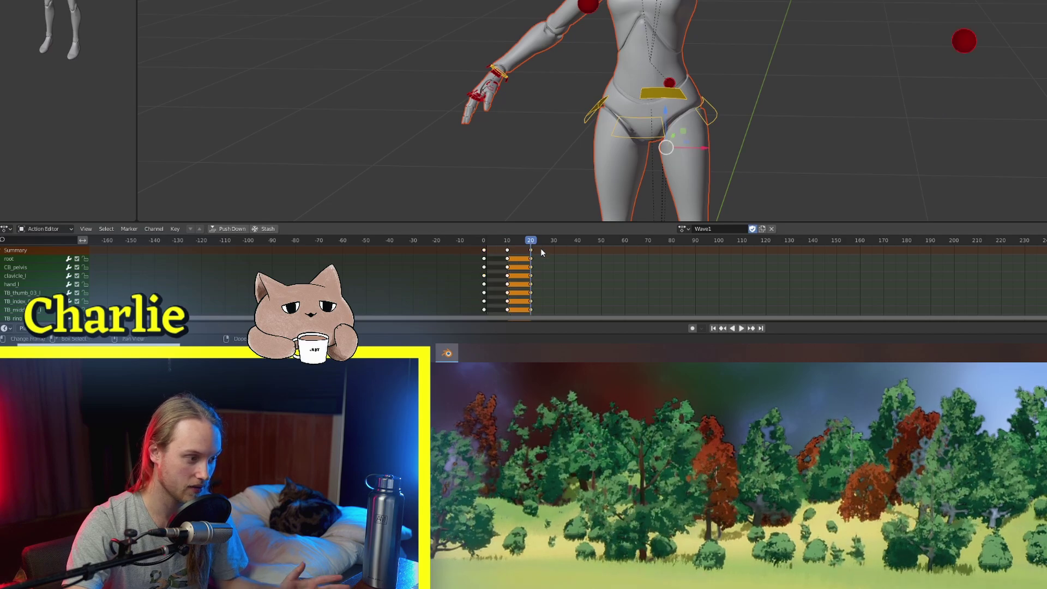
Select all keyframes of the Wave1 action and set their extrapolation to Make Cyclic (F-Modifier).
{"action": "key", "text": "space"}
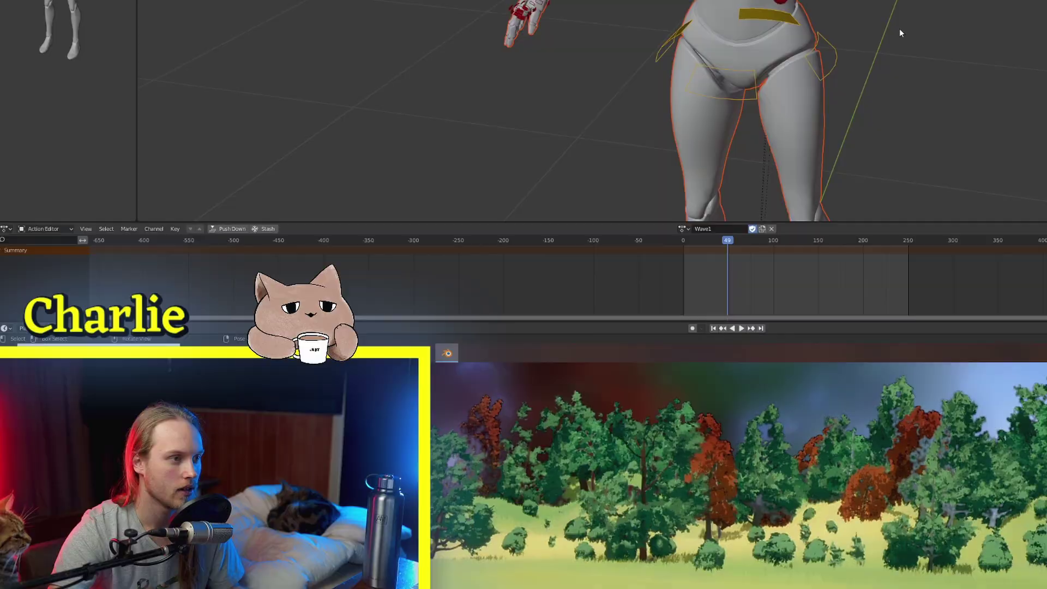
{"action": "scroll", "coordinate": [901, 29], "scroll_direction": "down", "scroll_amount": 3}
{"action": "middle_click_drag", "start_coordinate": [907, 37], "coordinate": [892, 21]}
{"action": "key", "text": "a"}
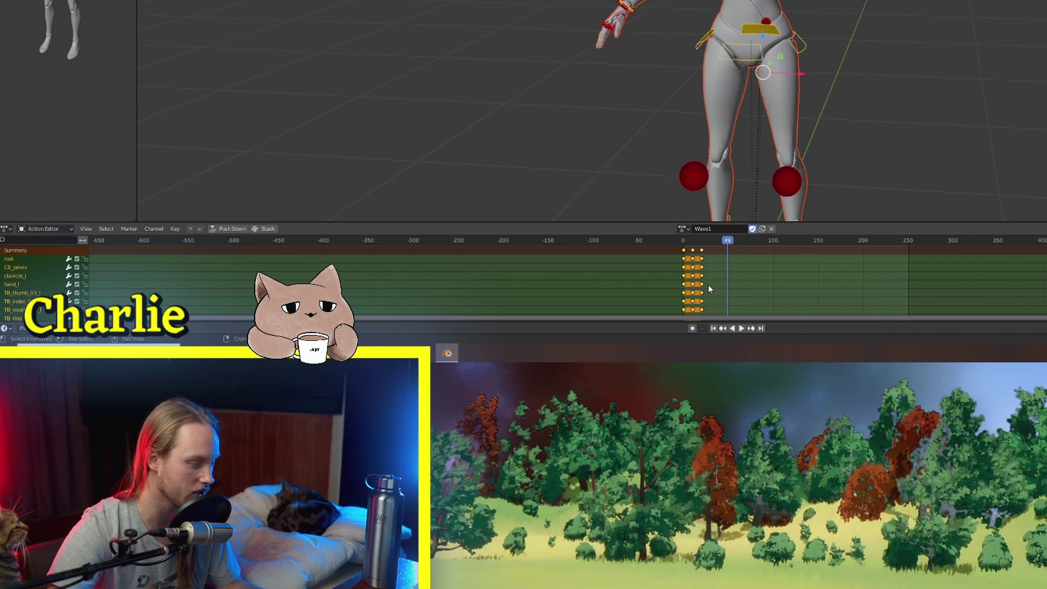
{"action": "key", "text": "shift+e"}
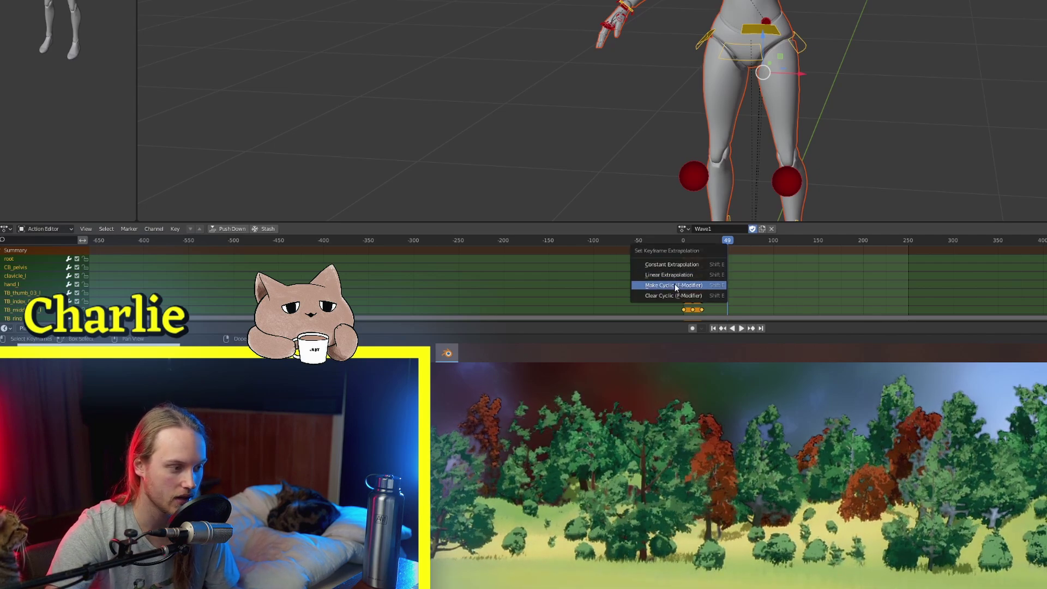
{"action": "left_click", "coordinate": [694, 286]}
Play back the cyclic wave from frame 0 to check the left arm's looping motion.
{"action": "key", "text": "space"}
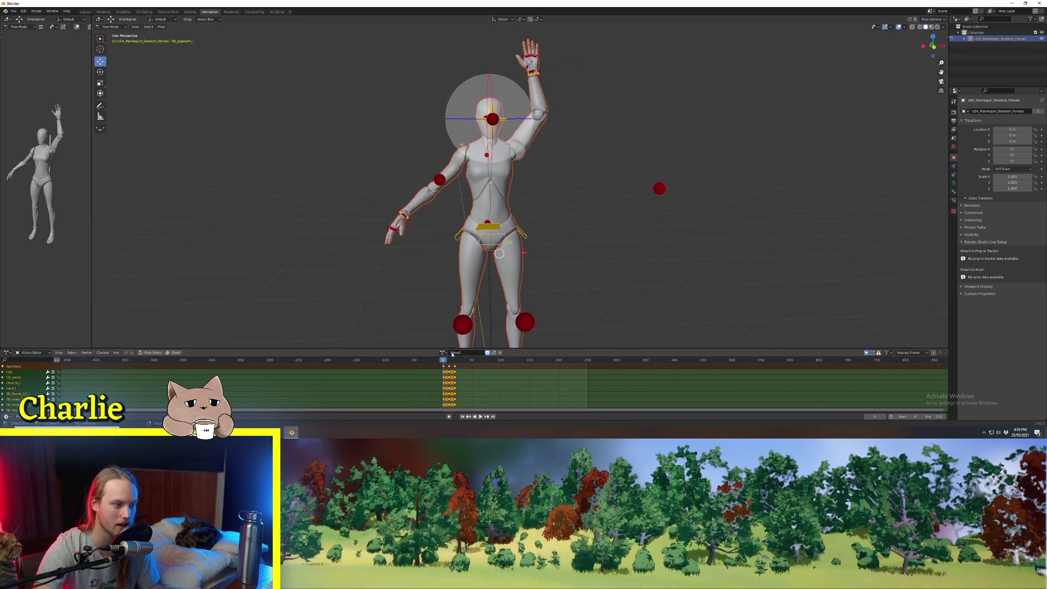
{"action": "key", "text": "Escape"}
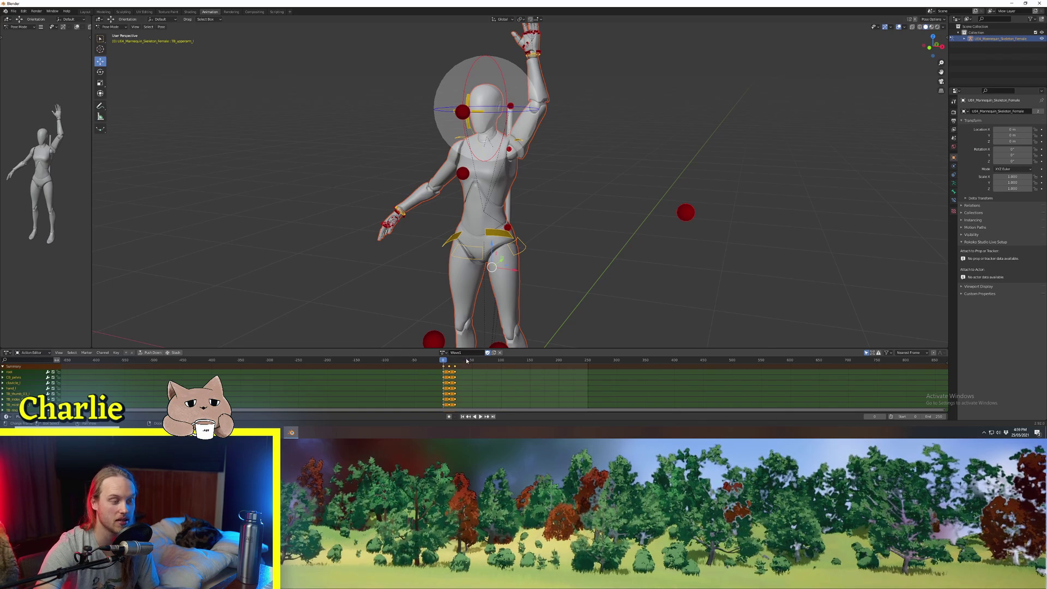
{"action": "scroll", "coordinate": [450, 388], "scroll_direction": "up", "scroll_amount": 8}
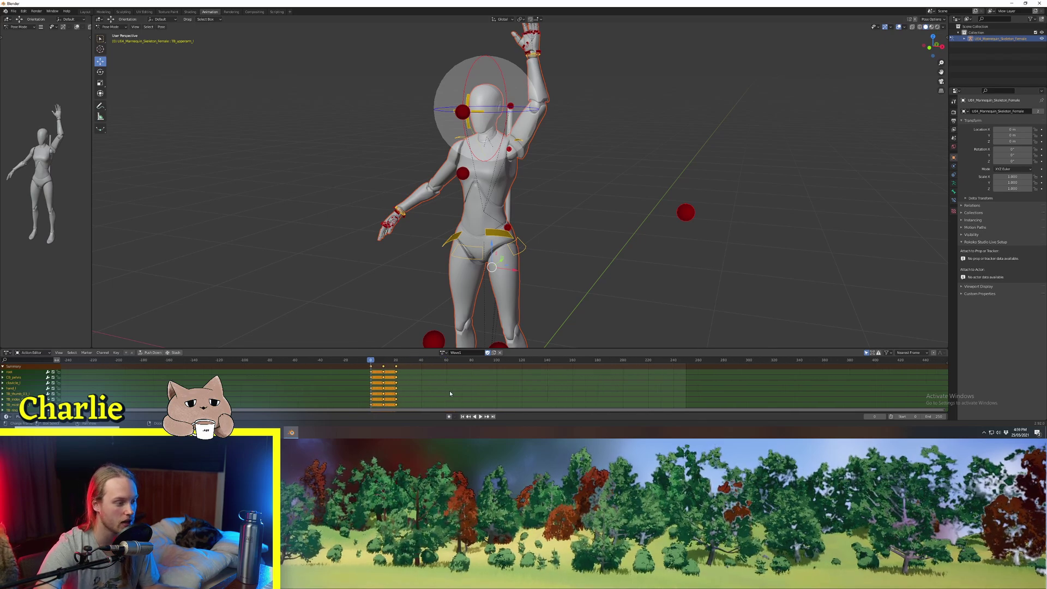
{"action": "key", "text": "space"}
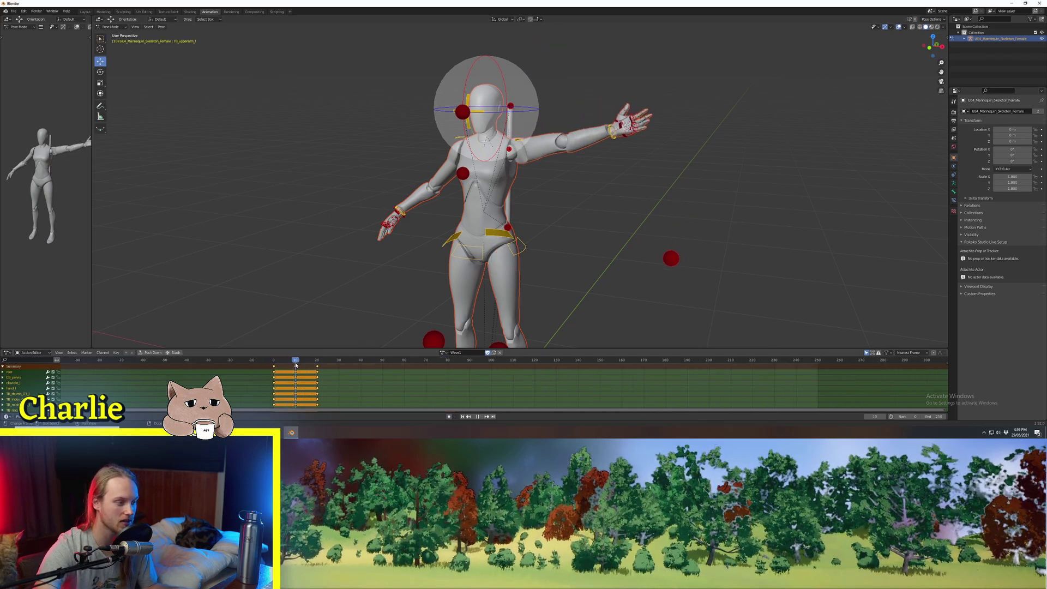
{"action": "key", "text": "Escape"}
{"action": "key", "text": "space"}
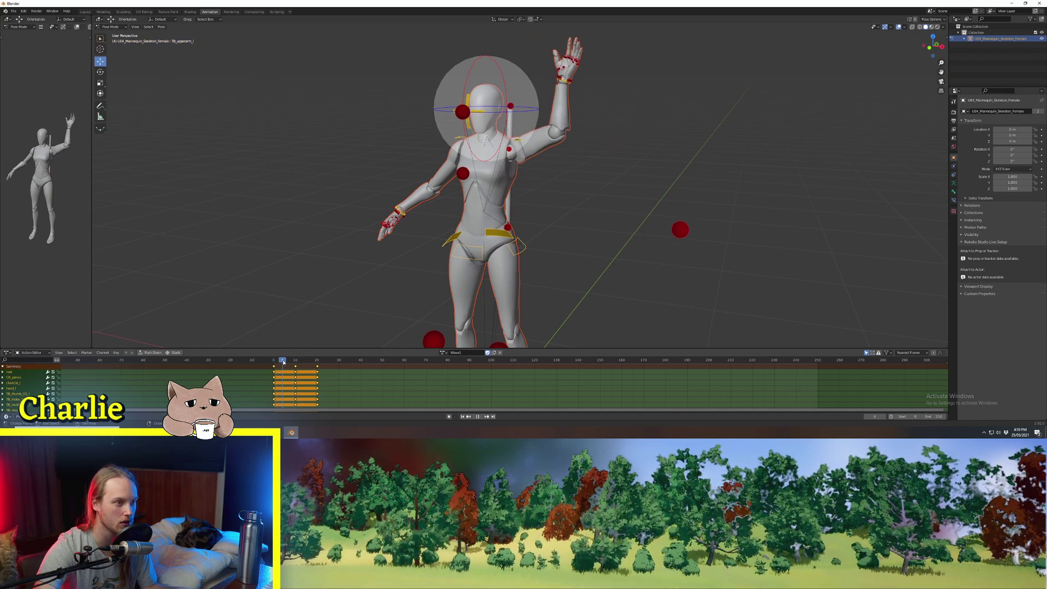
{"action": "key", "text": "Escape"}
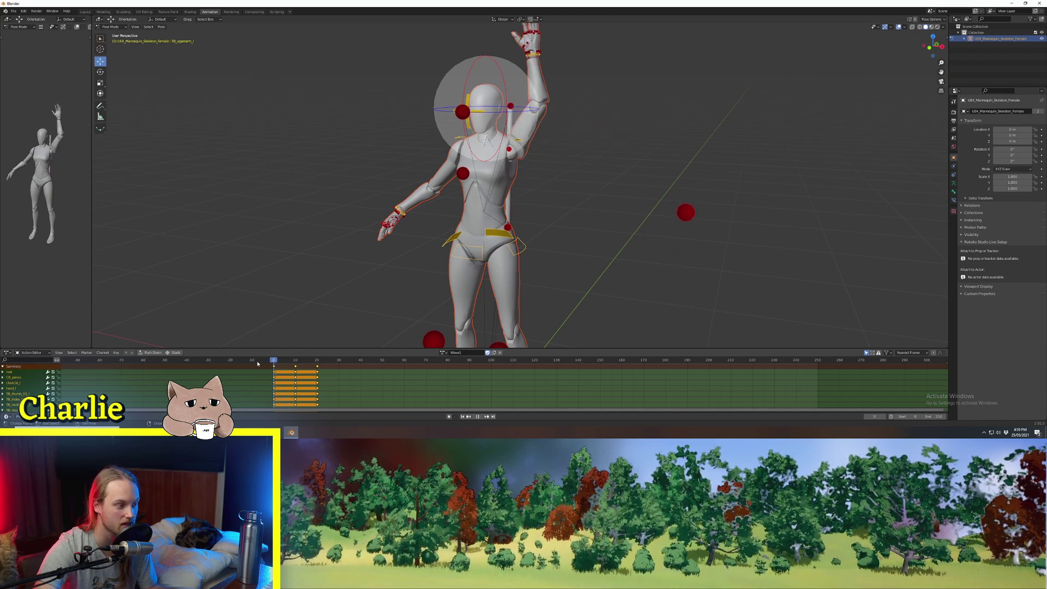
Go through the wave frame by frame from frame 0 to examine how the left hand turns between the keyed poses.
{"action": "middle_click_drag", "start_coordinate": [579, 110], "coordinate": [573, 158]}
{"action": "key", "text": "Right"}
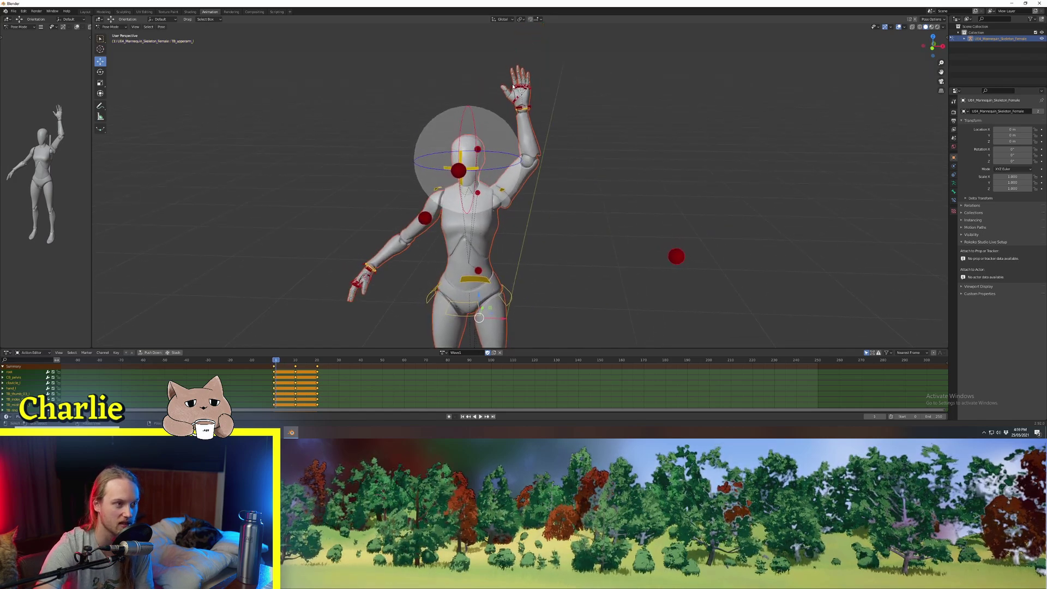
{"action": "key", "text": "Right"}
{"action": "key", "text": "Right"}
{"action": "key", "text": "Right"}
{"action": "key", "text": "Right"}
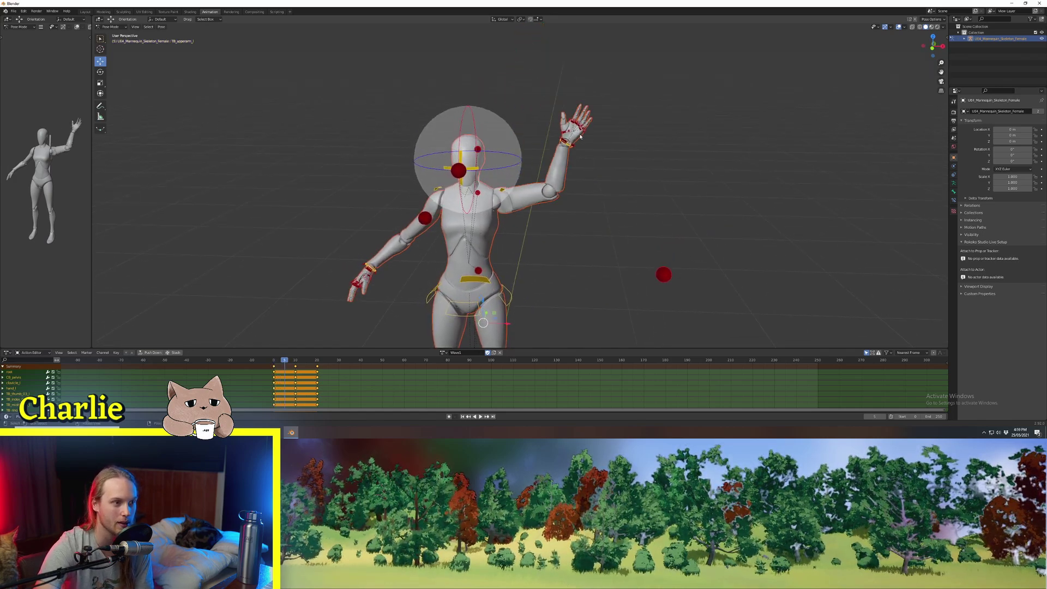
{"action": "key", "text": "Right"}
{"action": "key", "text": "Right"}
{"action": "key", "text": "Right"}
{"action": "key", "text": "Right"}
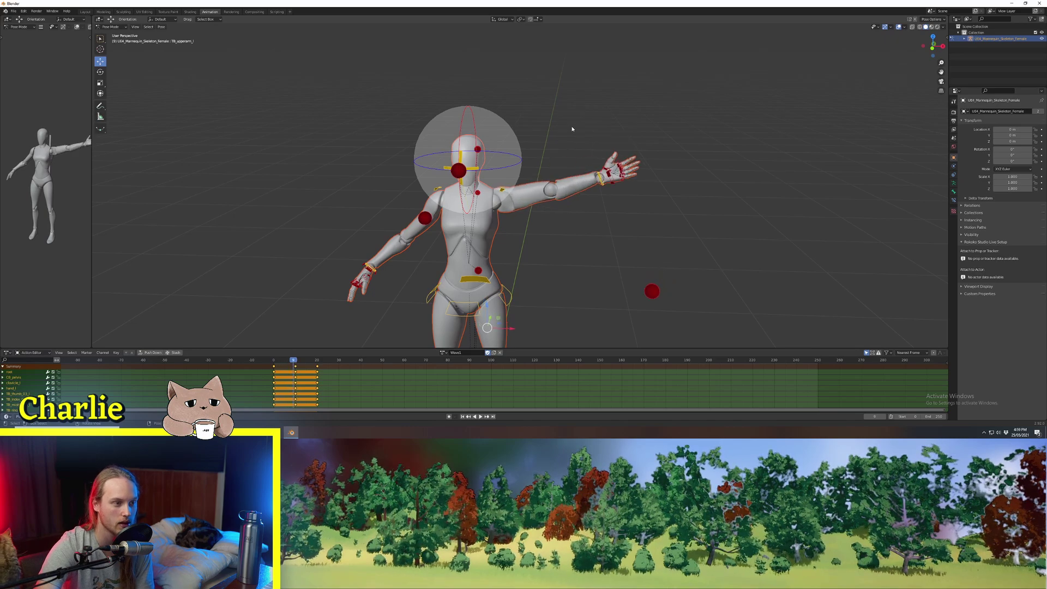
{"action": "left_click_drag", "start_coordinate": [284, 360], "coordinate": [309, 367]}
{"action": "left_click", "coordinate": [317, 367]}
{"action": "left_click_drag", "start_coordinate": [310, 368], "coordinate": [303, 367]}
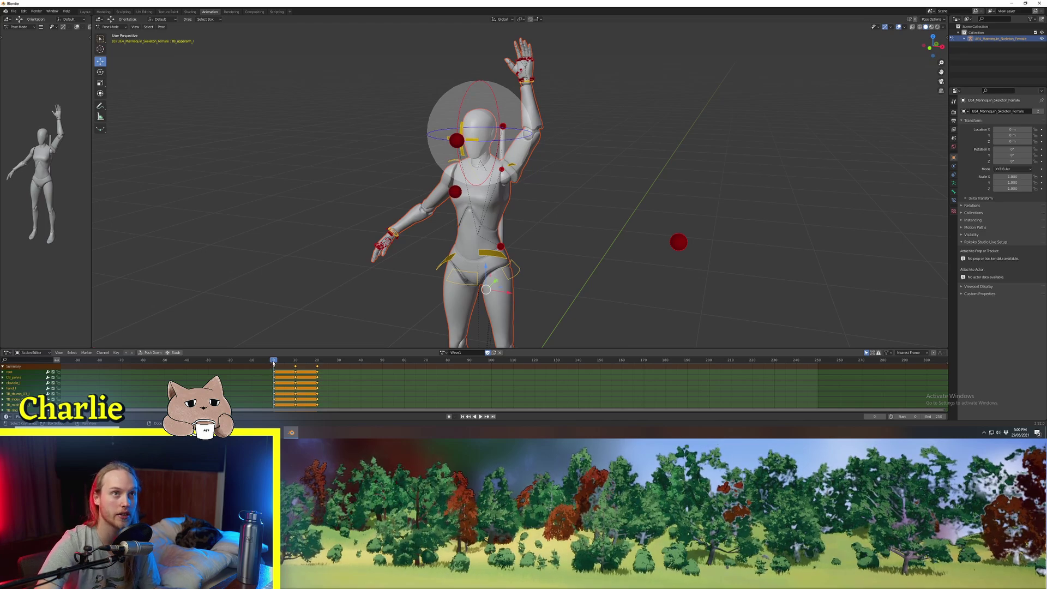
Scrub and play the animation beyond the keyed frames to review the repeating wave, and return to frame 0.
{"action": "left_click_drag", "start_coordinate": [277, 365], "coordinate": [496, 368]}
{"action": "key", "text": "space"}
{"action": "middle_click_drag", "start_coordinate": [597, 117], "coordinate": [619, 106]}
{"action": "scroll", "coordinate": [619, 106], "scroll_direction": "down", "scroll_amount": 1}
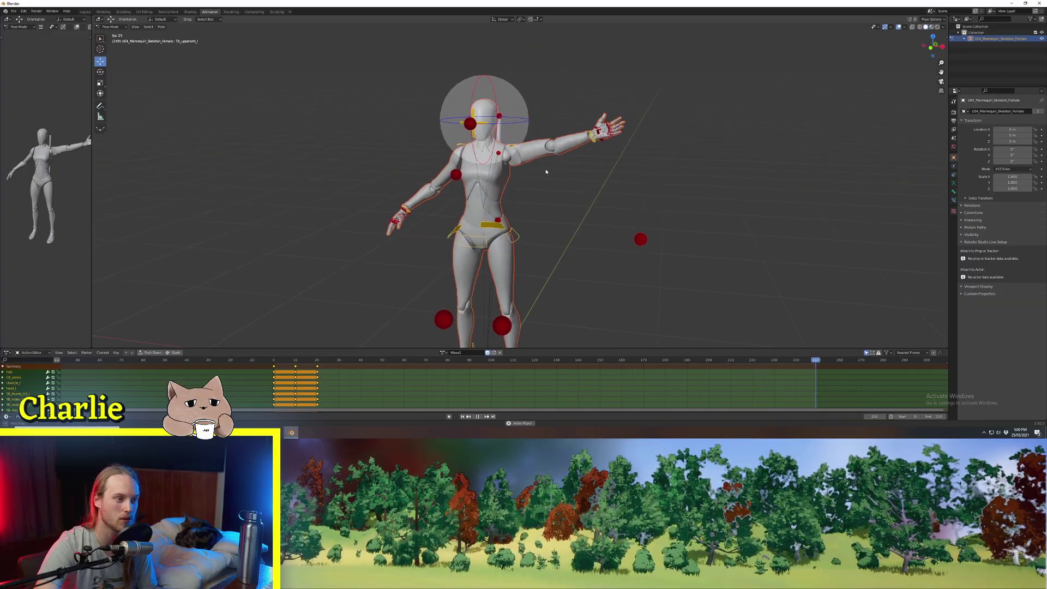
{"action": "key", "text": "space"}
{"action": "key", "text": "shift+Left"}
At frame 5, rotate the left hand control TB_hand_l inward toward the head and insert a Location & Rotation keyframe.
{"action": "scroll", "coordinate": [539, 132], "scroll_direction": "up", "scroll_amount": 2}
{"action": "middle_click_drag", "start_coordinate": [538, 132], "coordinate": [548, 135]}
{"action": "scroll", "coordinate": [548, 135], "scroll_direction": "down", "scroll_amount": 1}
{"action": "left_click", "coordinate": [510, 91]}
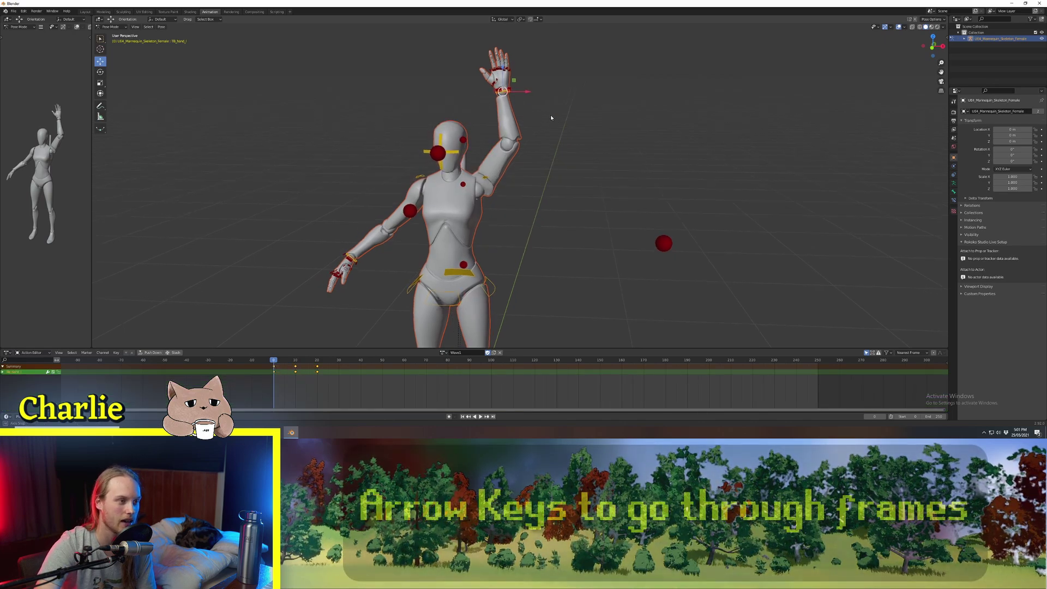
{"action": "key", "text": "Right"}
{"action": "key", "text": "Right"}
{"action": "key", "text": "Right"}
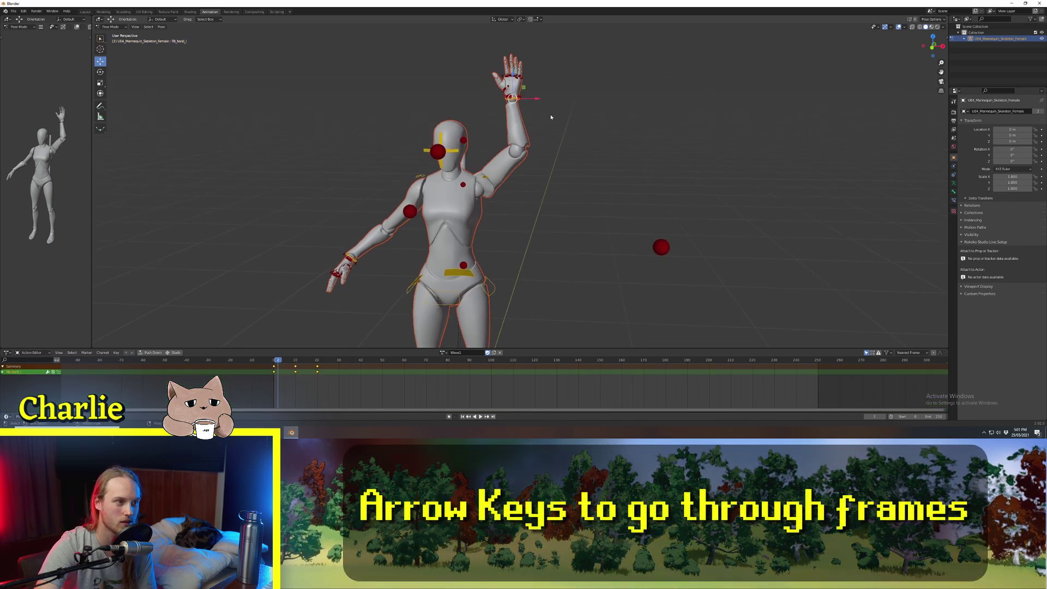
{"action": "key", "text": "Right"}
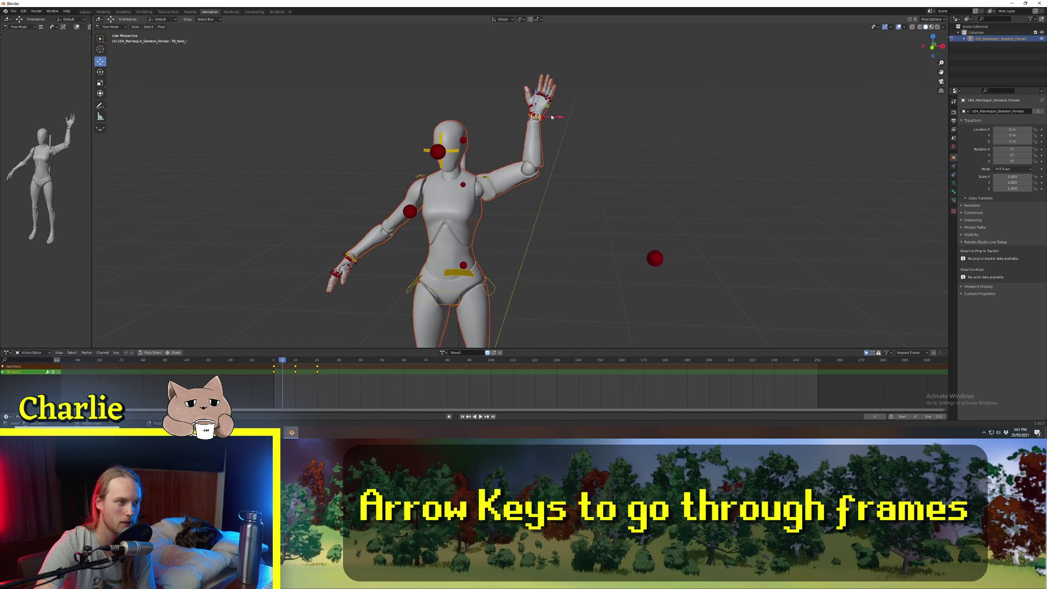
{"action": "key", "text": "Right"}
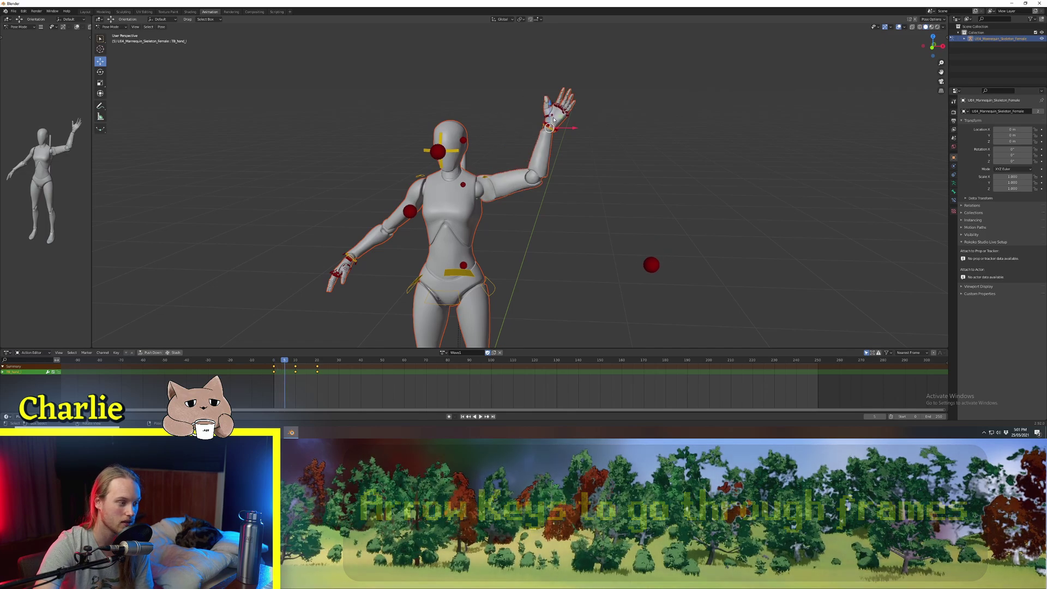
{"action": "middle_click_drag", "start_coordinate": [555, 120], "coordinate": [570, 121]}
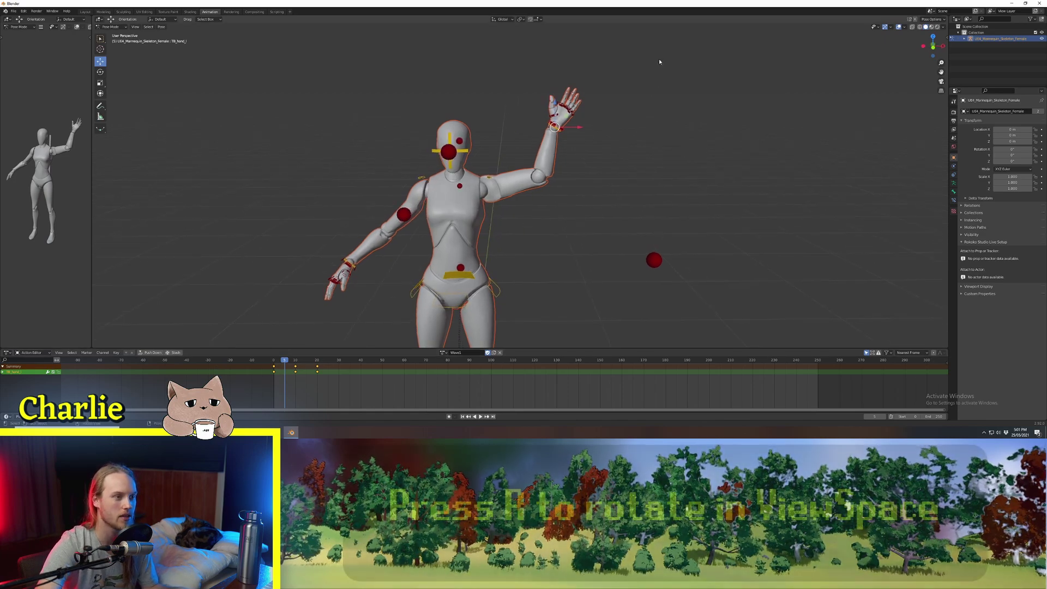
{"action": "key", "text": "r"}
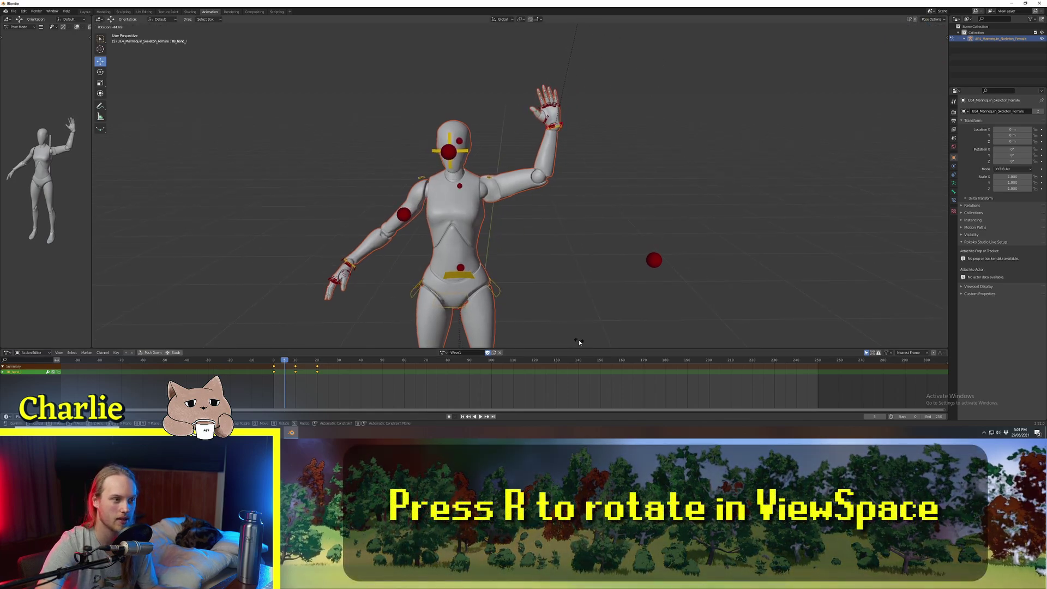
{"action": "left_click", "coordinate": [579, 342]}
{"action": "key", "text": "i"}
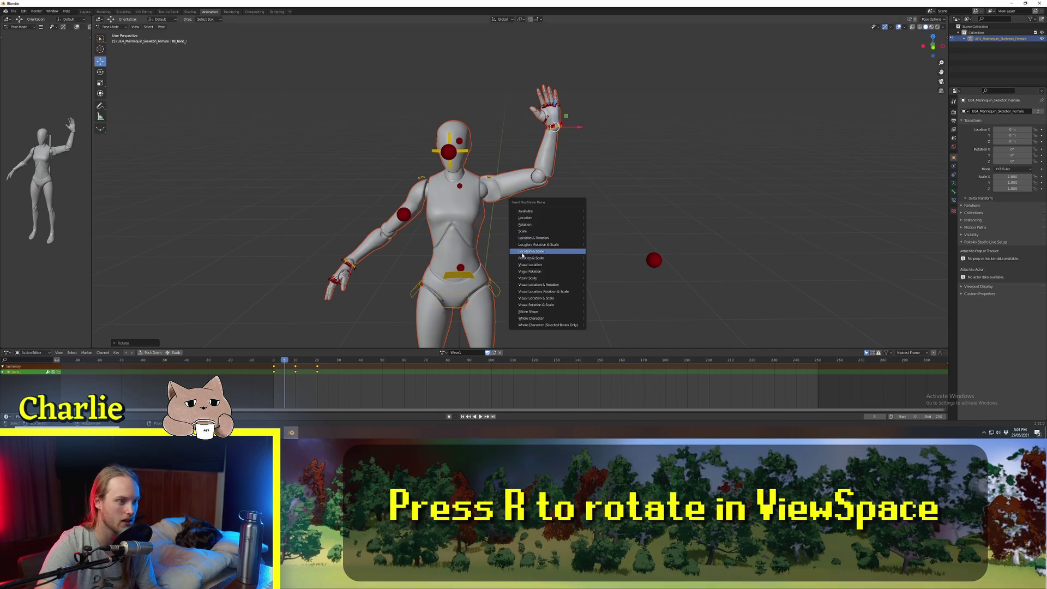
{"action": "left_click", "coordinate": [532, 240]}
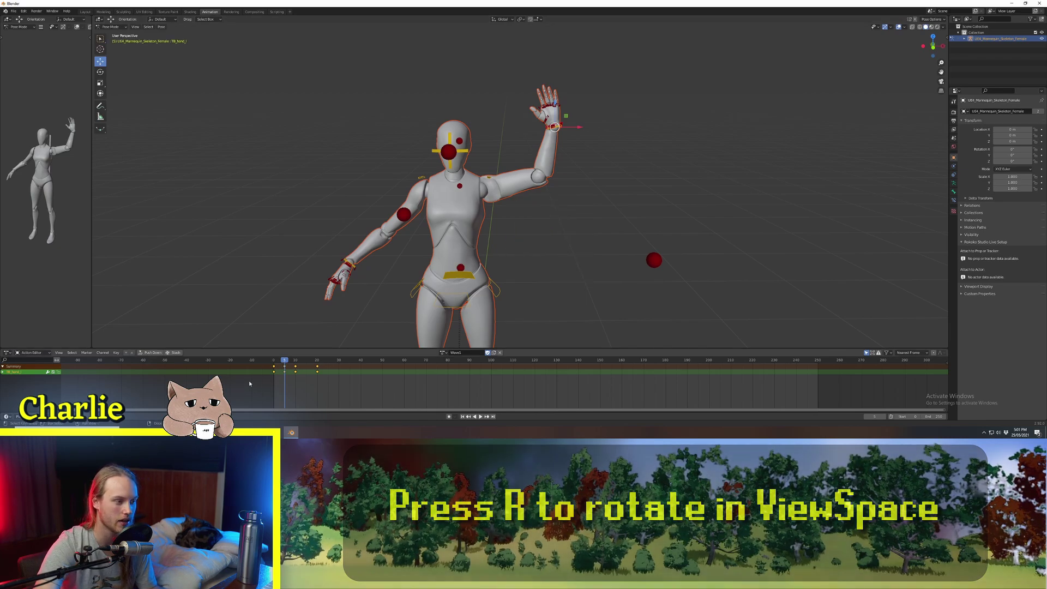
Examine the outward half of the wave frame by frame from frame 0 to frame 9.
{"action": "left_click", "coordinate": [270, 361]}
{"action": "key", "text": "Right"}
{"action": "key", "text": "Right"}
{"action": "key", "text": "Right"}
{"action": "key", "text": "Right"}
{"action": "key", "text": "Right"}
{"action": "key", "text": "Right"}
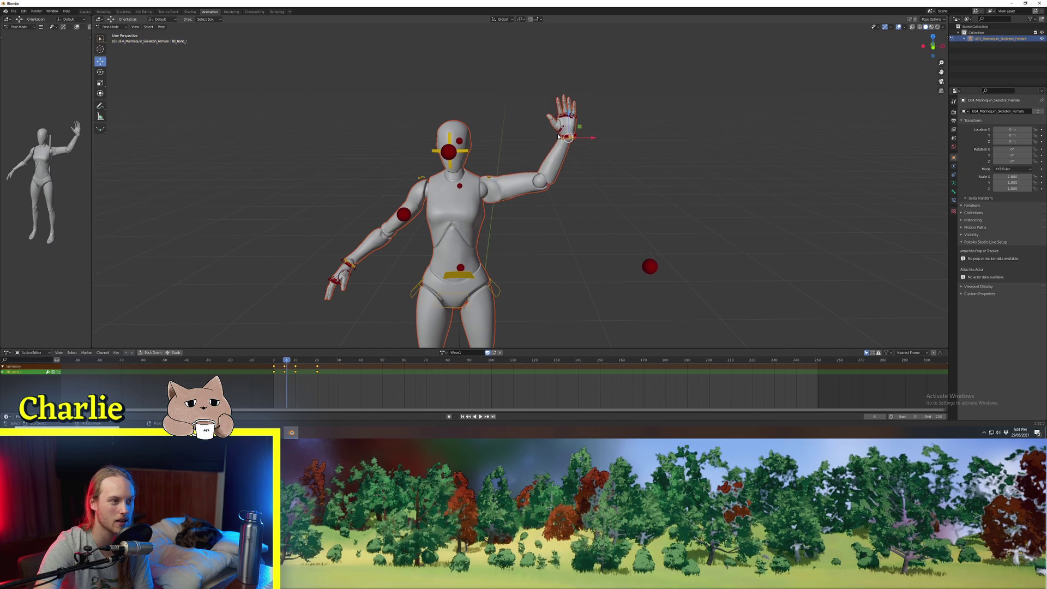
{"action": "key", "text": "Right"}
{"action": "key", "text": "Right"}
{"action": "key", "text": "Right"}
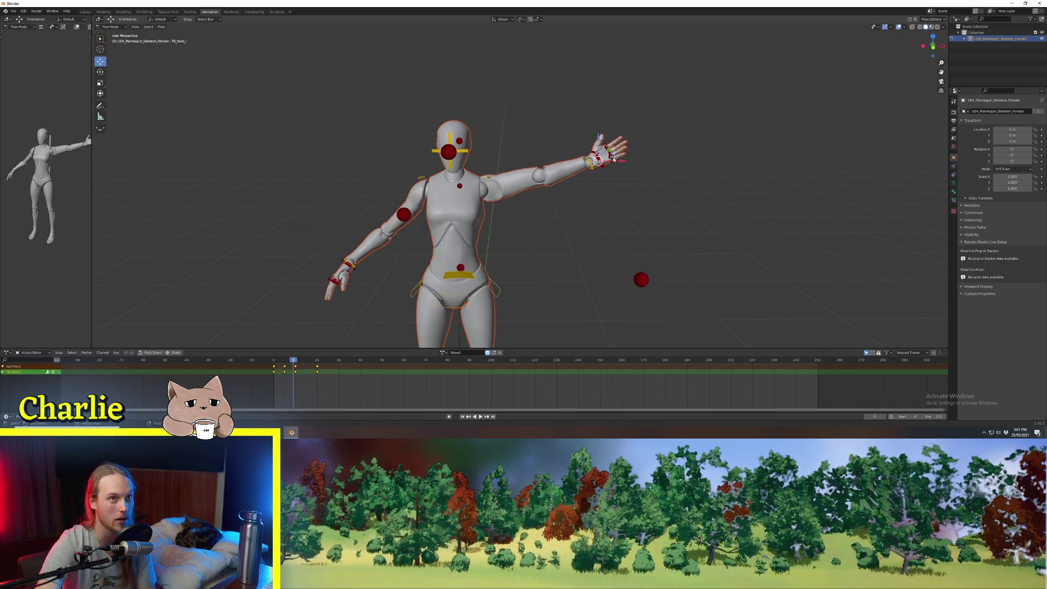
{"action": "middle_click_drag", "start_coordinate": [603, 161], "coordinate": [586, 164]}
{"action": "middle_click_drag", "start_coordinate": [566, 200], "coordinate": [591, 169]}
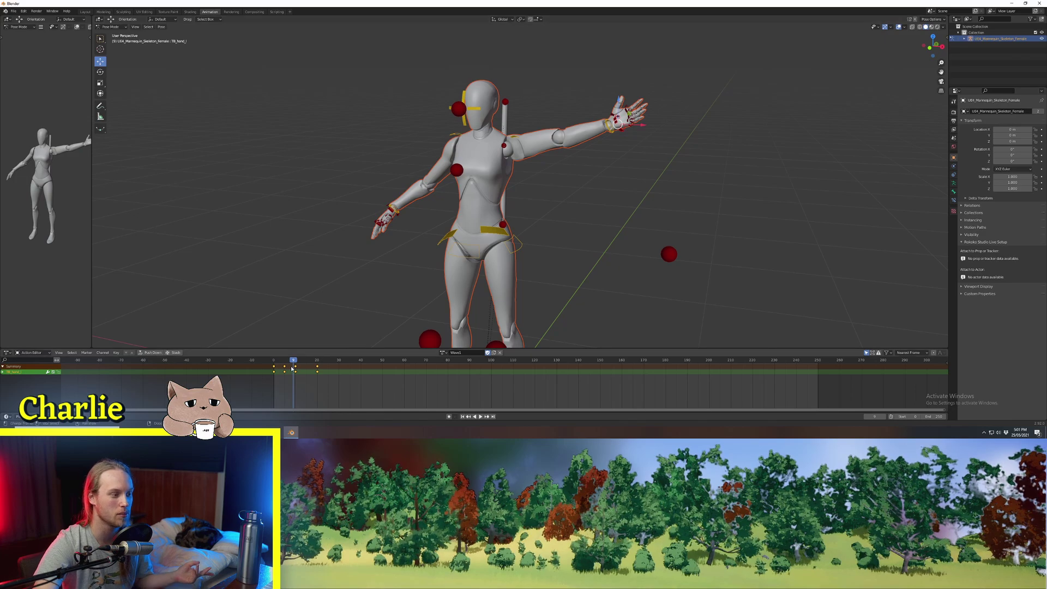
At frame 15, rotate the left hand control TB_hand_l outward and keyframe it.
{"action": "left_click_drag", "start_coordinate": [273, 363], "coordinate": [273, 343]}
{"action": "middle_click_drag", "start_coordinate": [530, 71], "coordinate": [537, 71]}
{"action": "scroll", "coordinate": [536, 71], "scroll_direction": "down", "scroll_amount": 1}
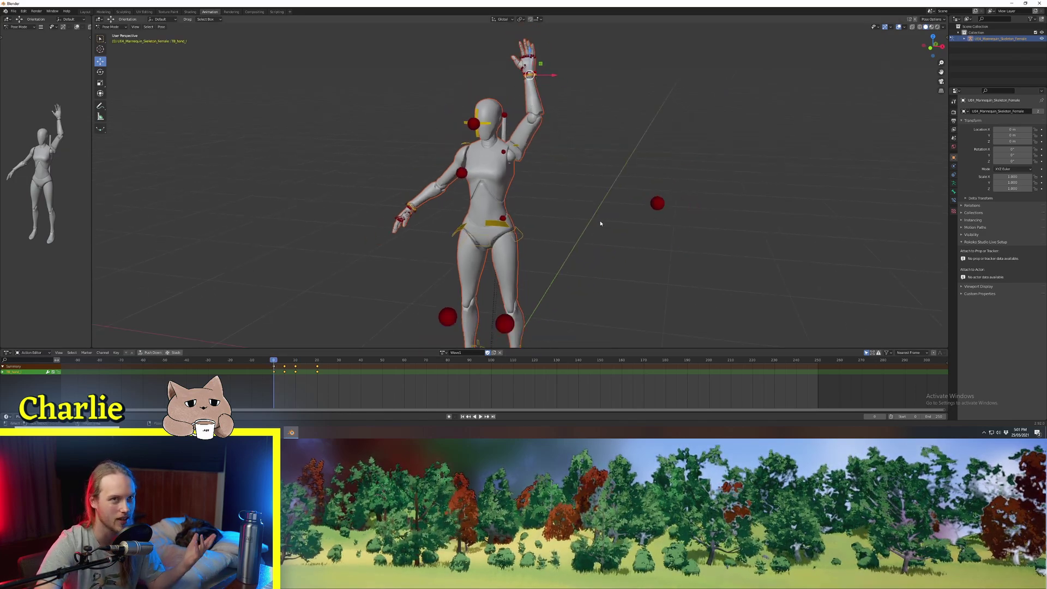
{"action": "middle_click_drag", "start_coordinate": [600, 222], "coordinate": [595, 221]}
{"action": "key", "text": "Right"}
{"action": "key", "text": "Right"}
{"action": "key", "text": "Right"}
{"action": "key", "text": "Right"}
{"action": "key", "text": "Right"}
{"action": "key", "text": "Right"}
{"action": "key", "text": "Right"}
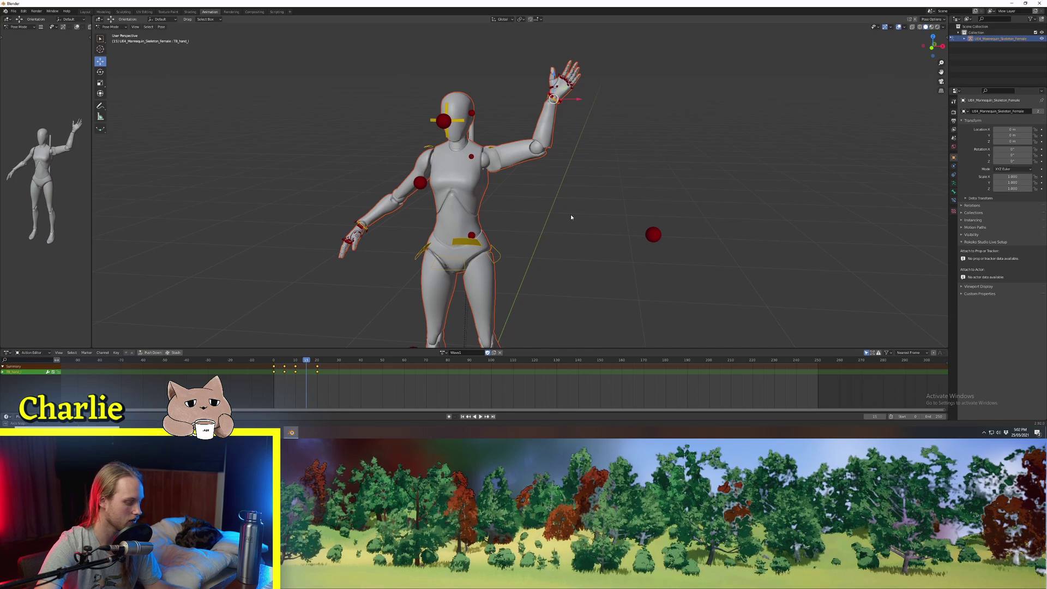
{"action": "key", "text": "r"}
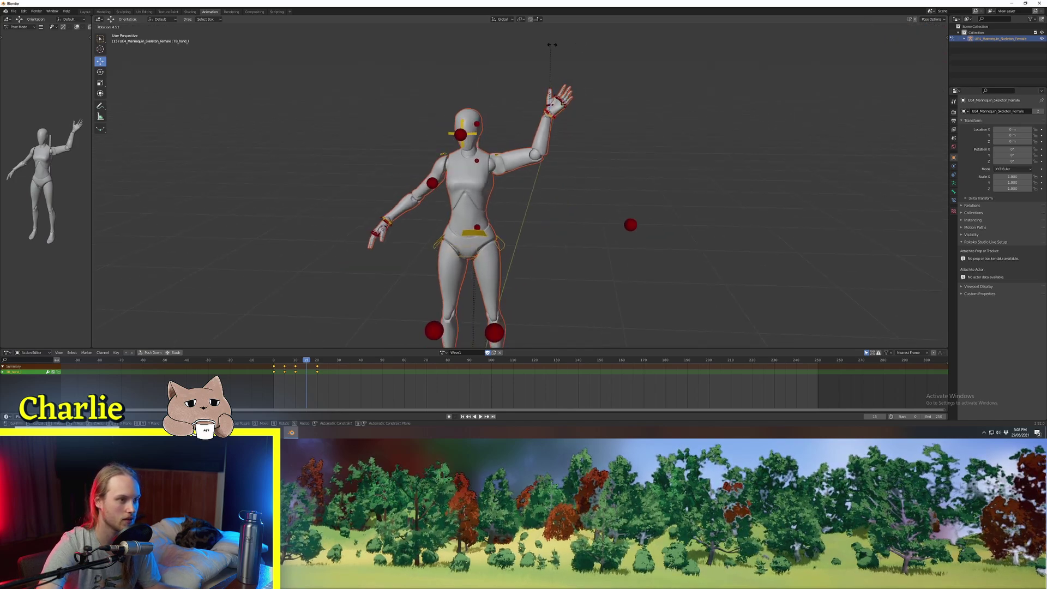
{"action": "left_click", "coordinate": [561, 47]}
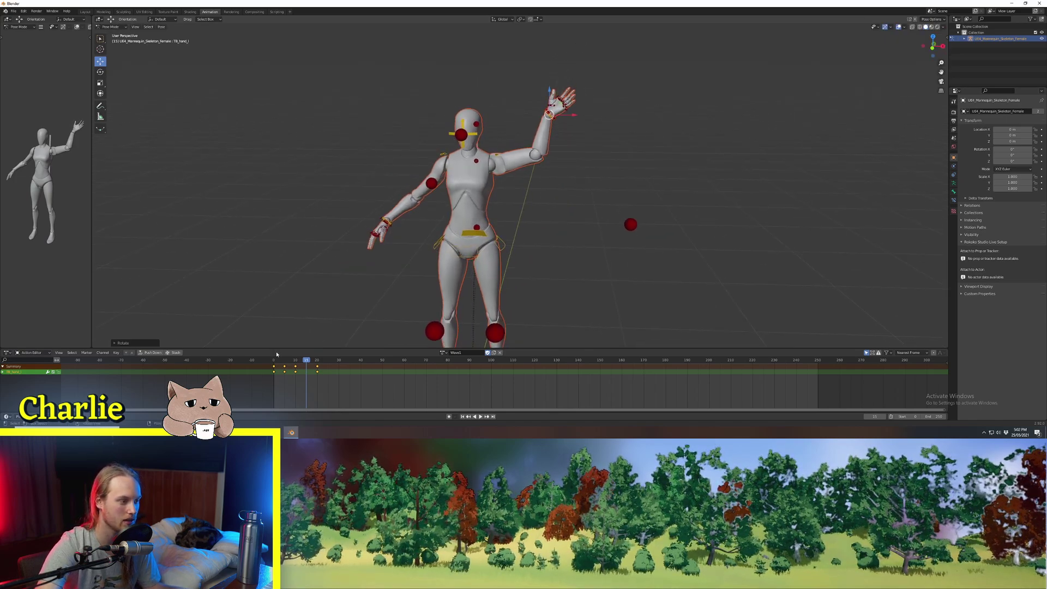
{"action": "key", "text": "k"}
{"action": "left_click", "coordinate": [465, 189]}
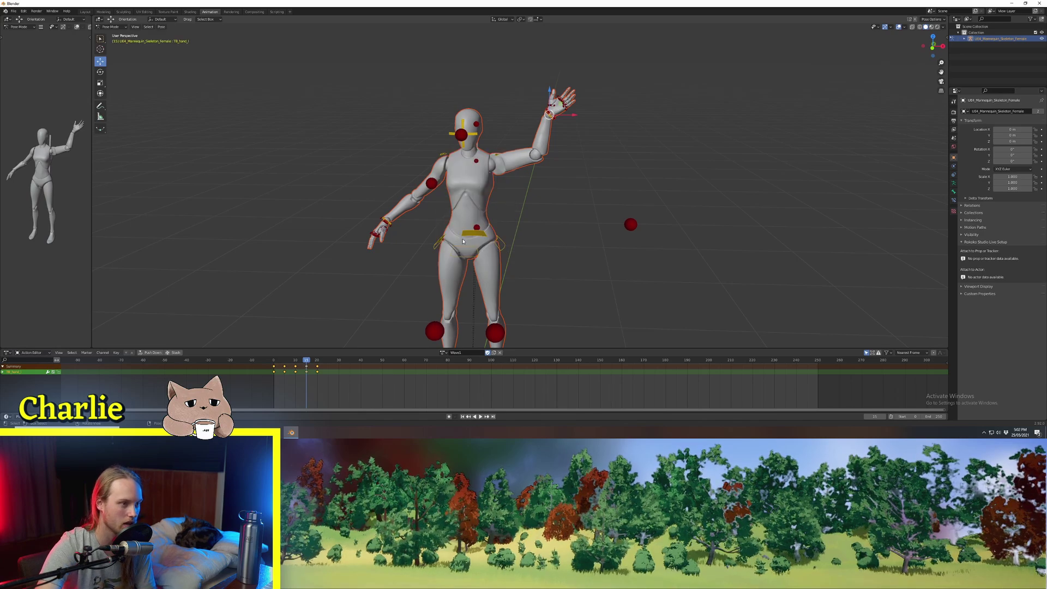
Examine the return half of the wave frame by frame from frame 15 and go back to frame 0.
{"action": "key", "text": "Right"}
{"action": "key", "text": "Right"}
{"action": "key", "text": "Right"}
{"action": "key", "text": "Right"}
{"action": "key", "text": "Right"}
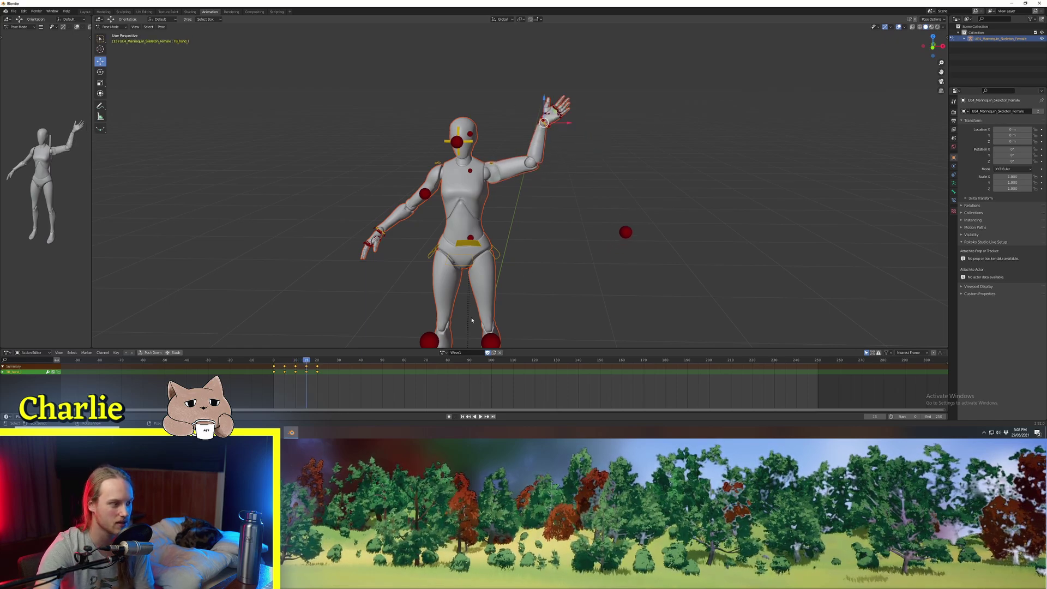
{"action": "middle_click_drag", "start_coordinate": [472, 318], "coordinate": [474, 329]}
{"action": "scroll", "coordinate": [475, 329], "scroll_direction": "up", "scroll_amount": 1}
{"action": "left_click", "coordinate": [272, 360]}
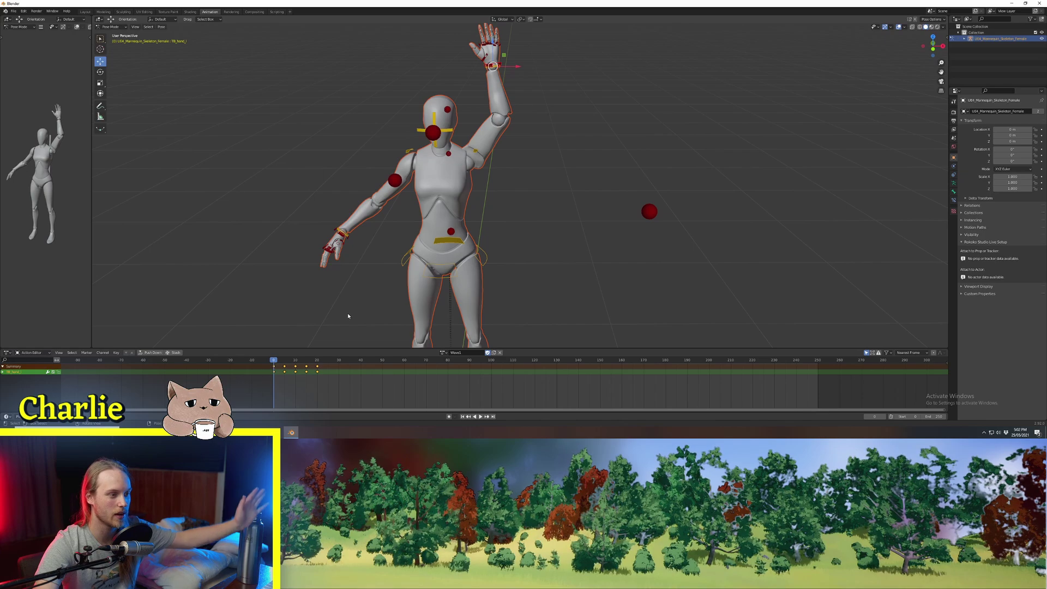
Turn on automatic keyframing in the Timeline, then return the lower editor to the Dope Sheet, with the rig in front view.
{"action": "key", "text": "KP_1"}
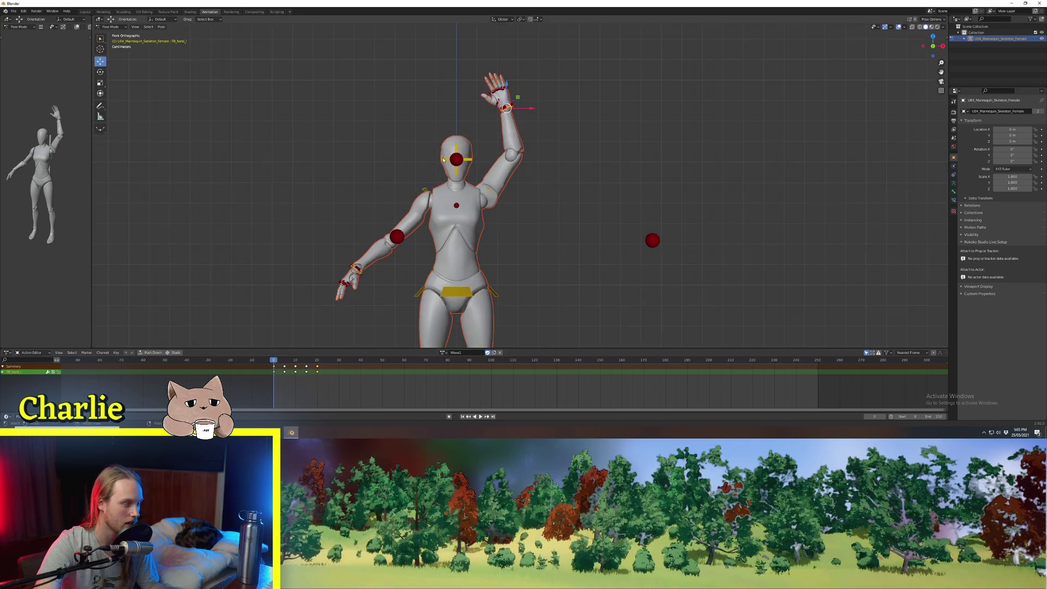
{"action": "middle_click_drag", "start_coordinate": [451, 214], "coordinate": [499, 196], "text": "shift"}
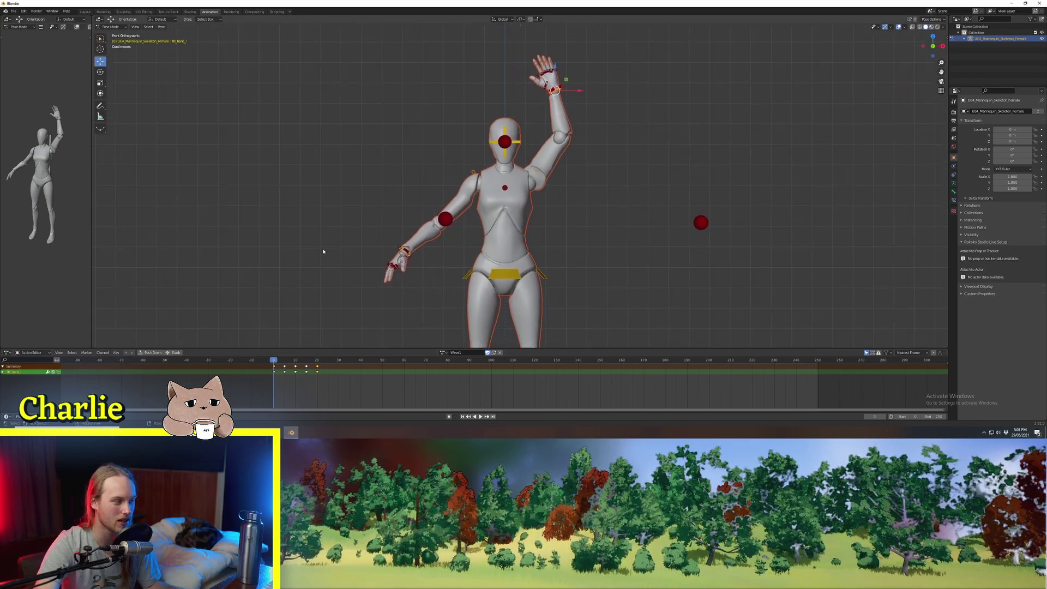
{"action": "left_click", "coordinate": [6, 353]}
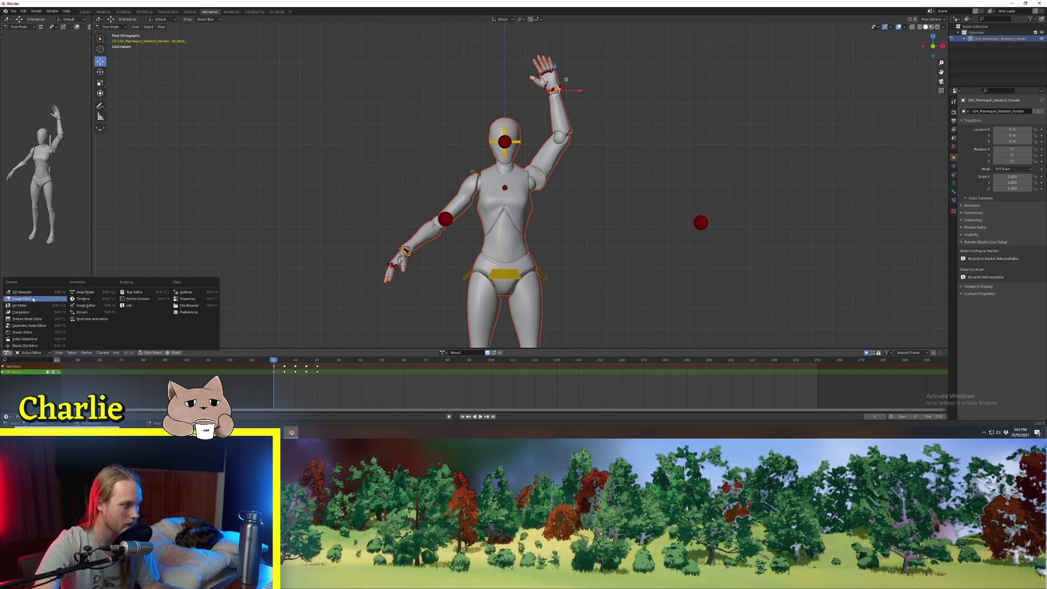
{"action": "left_click", "coordinate": [87, 299]}
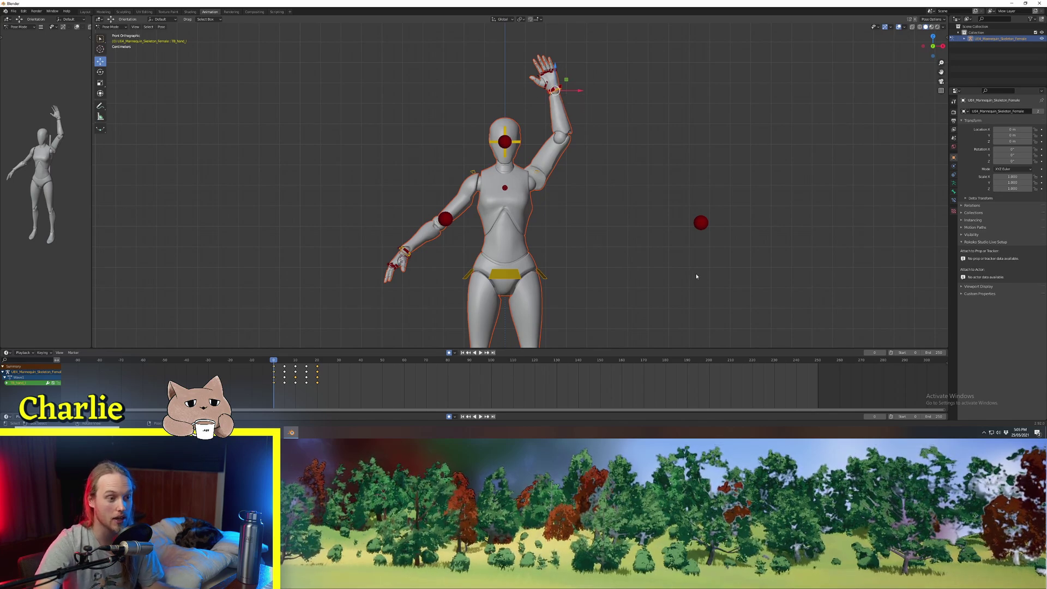
{"action": "left_click", "coordinate": [8, 353]}
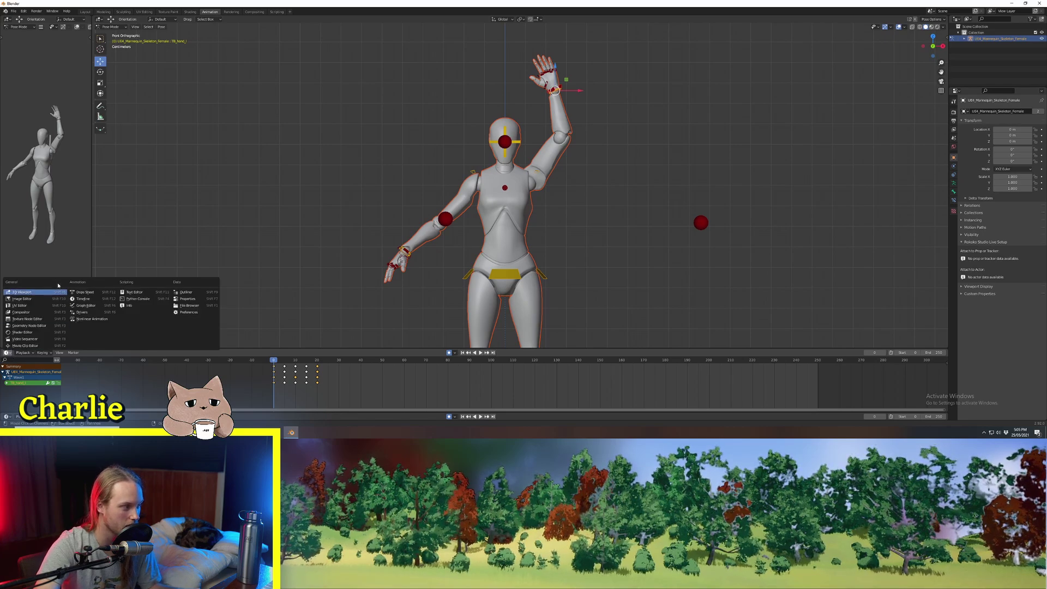
{"action": "left_click", "coordinate": [85, 293]}
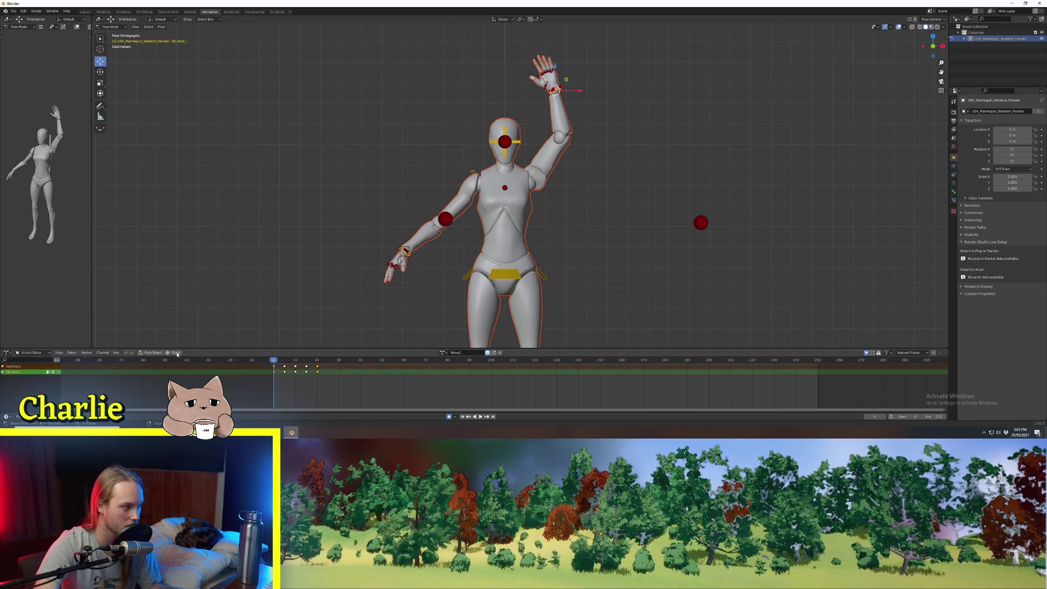
Try moving the left hand control TB_hand_l outward at frame 2 with auto keying, check the following frames, and undo the move.
{"action": "key", "text": "a"}
{"action": "key", "text": "Right"}
{"action": "key", "text": "Right"}
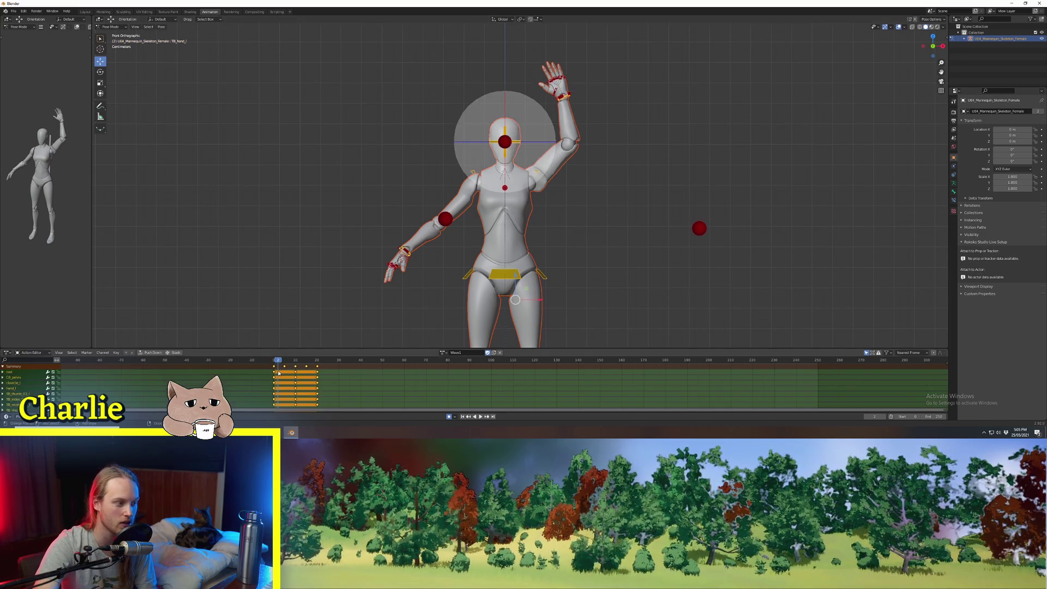
{"action": "left_click", "coordinate": [576, 93]}
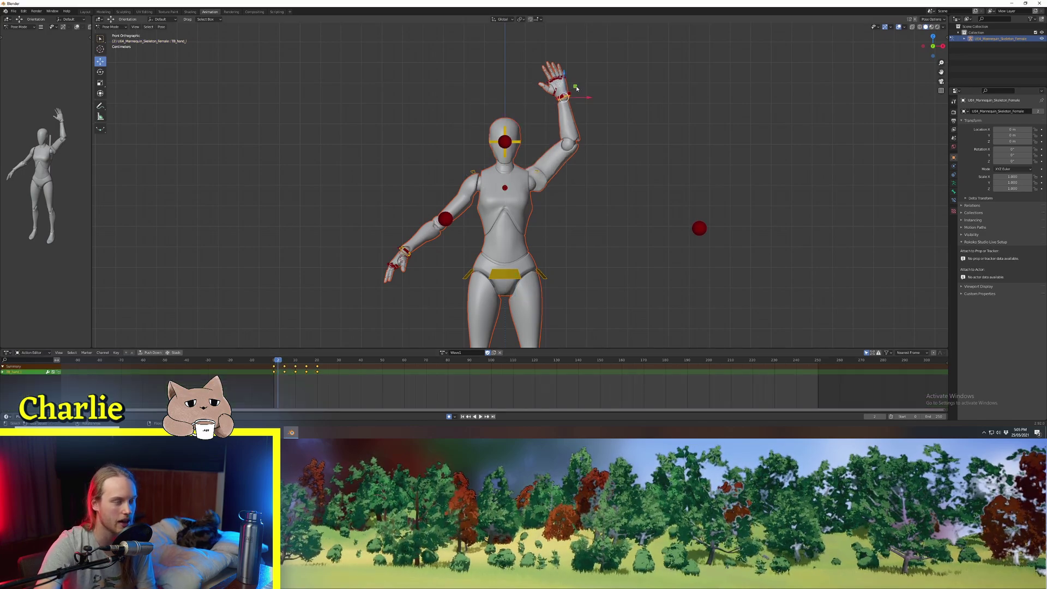
{"action": "left_click_drag", "start_coordinate": [576, 89], "coordinate": [600, 91]}
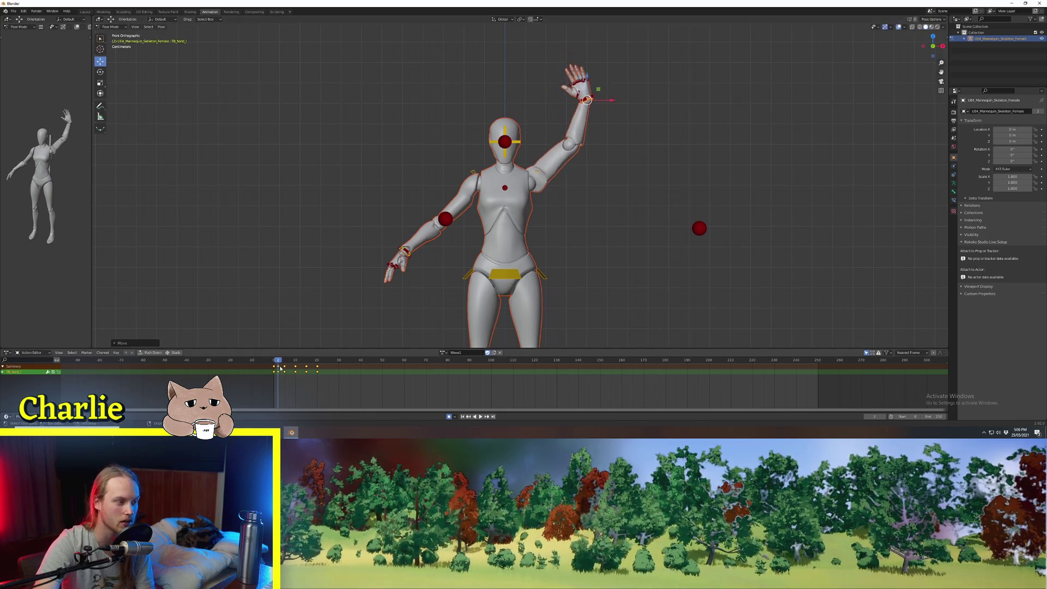
{"action": "left_click_drag", "start_coordinate": [278, 383], "coordinate": [313, 361]}
{"action": "key", "text": "Right"}
{"action": "key", "text": "Right"}
{"action": "key", "text": "Right"}
{"action": "key", "text": "ctrl+z"}
{"action": "key", "text": "ctrl+z"}
Examine the left arm's outward swing frame by frame from frame 0 to frame 9 in front view.
{"action": "middle_click_drag", "start_coordinate": [622, 168], "coordinate": [601, 165], "text": "shift"}
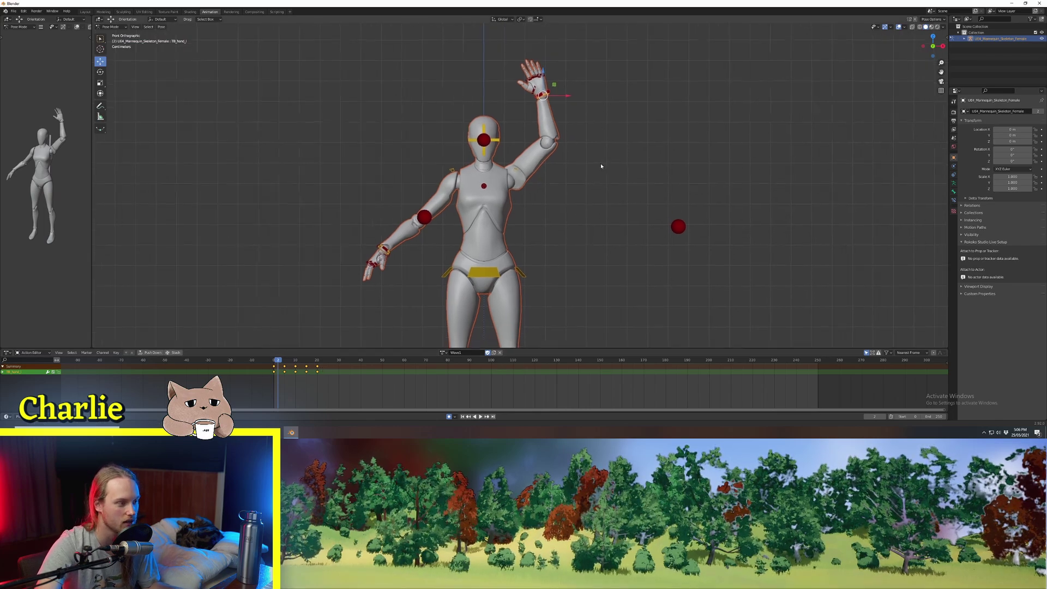
{"action": "key", "text": "Left"}
{"action": "key", "text": "Left"}
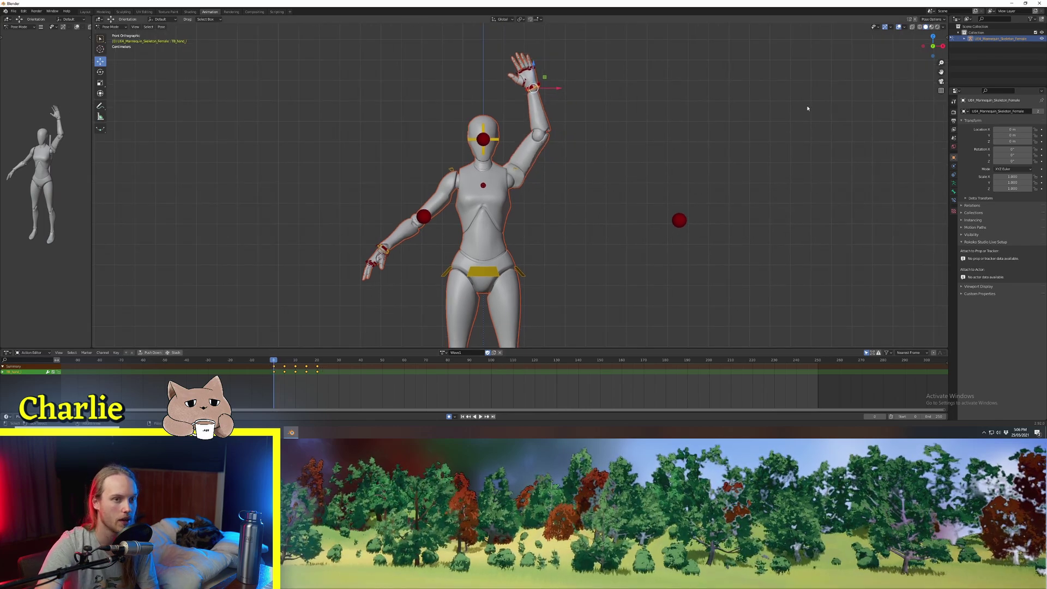
{"action": "key", "text": "Right"}
{"action": "key", "text": "Right"}
{"action": "key", "text": "Right"}
{"action": "key", "text": "Right"}
{"action": "key", "text": "Right"}
{"action": "key", "text": "Right"}
{"action": "key", "text": "Right"}
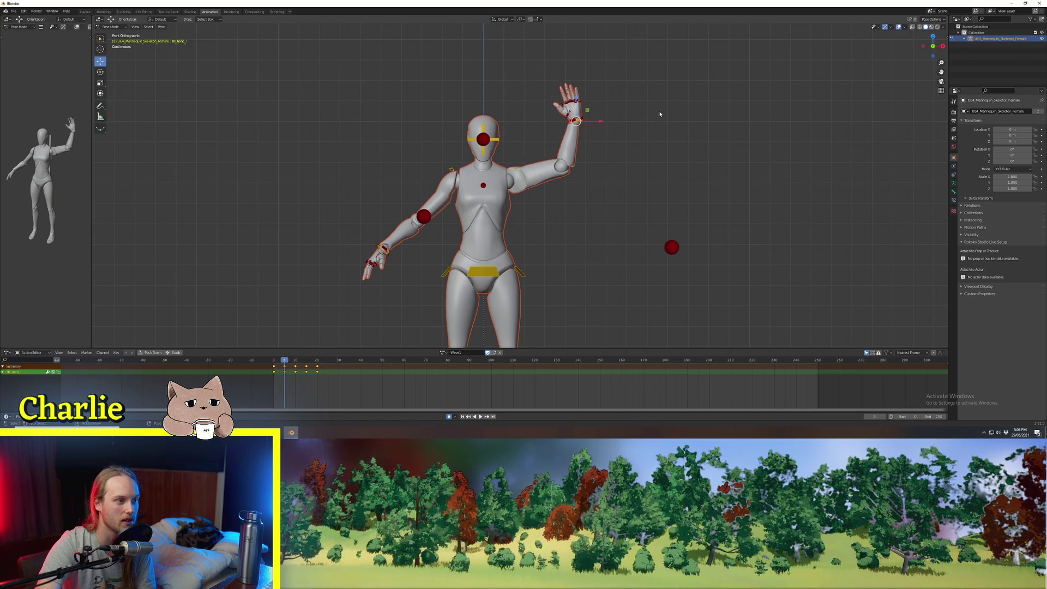
{"action": "key", "text": "Right"}
{"action": "key", "text": "Right"}
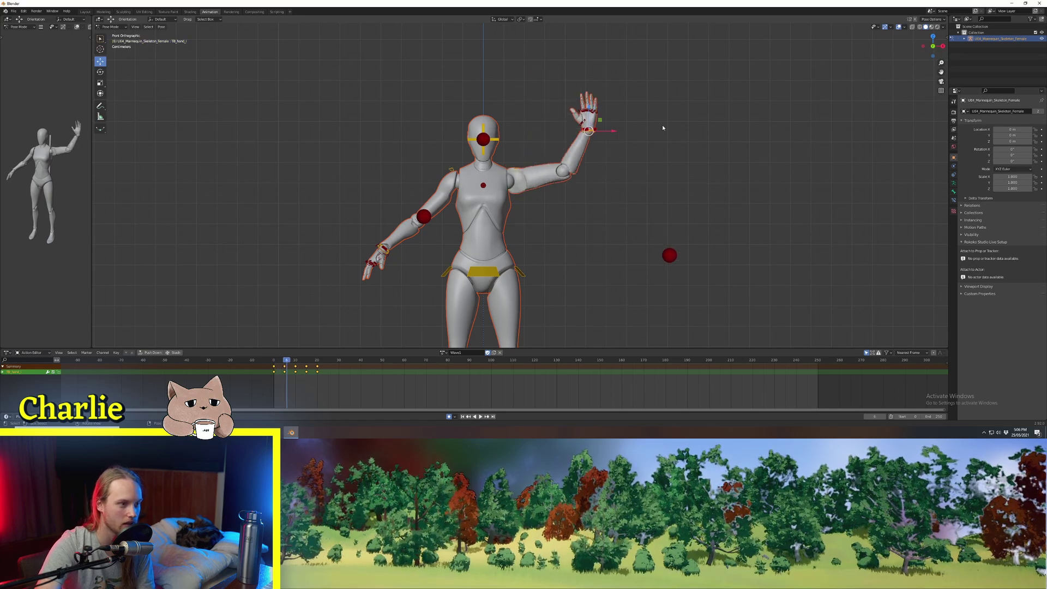
{"action": "key", "text": "Right"}
{"action": "key", "text": "Right"}
{"action": "key", "text": "Right"}
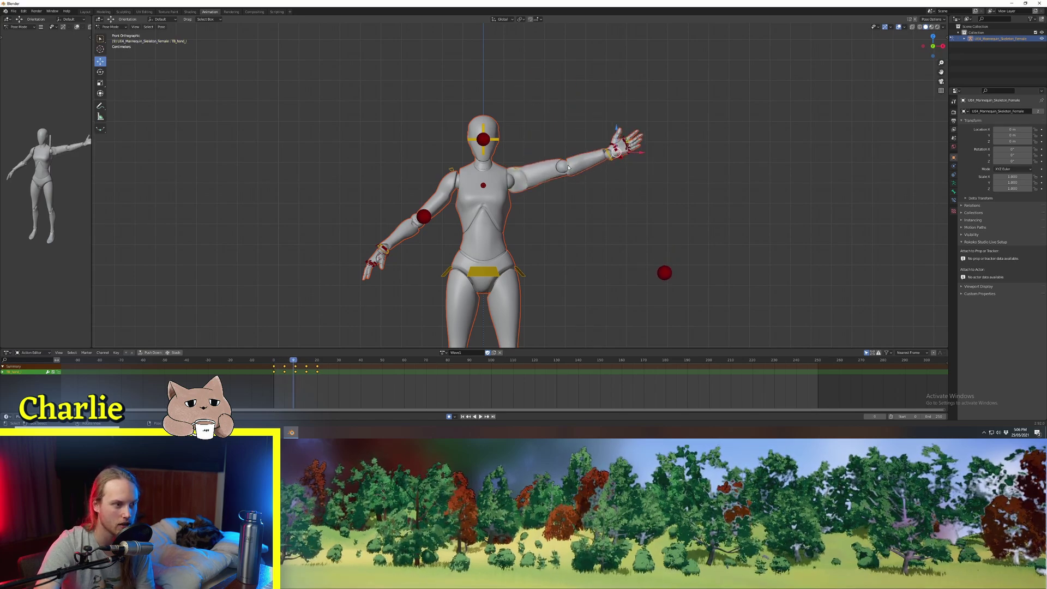
Compare the arm and wrist poses between frames 5 and 10 by stepping back and forth.
{"action": "key", "text": "Left"}
{"action": "key", "text": "Left"}
{"action": "key", "text": "Left"}
{"action": "key", "text": "Left"}
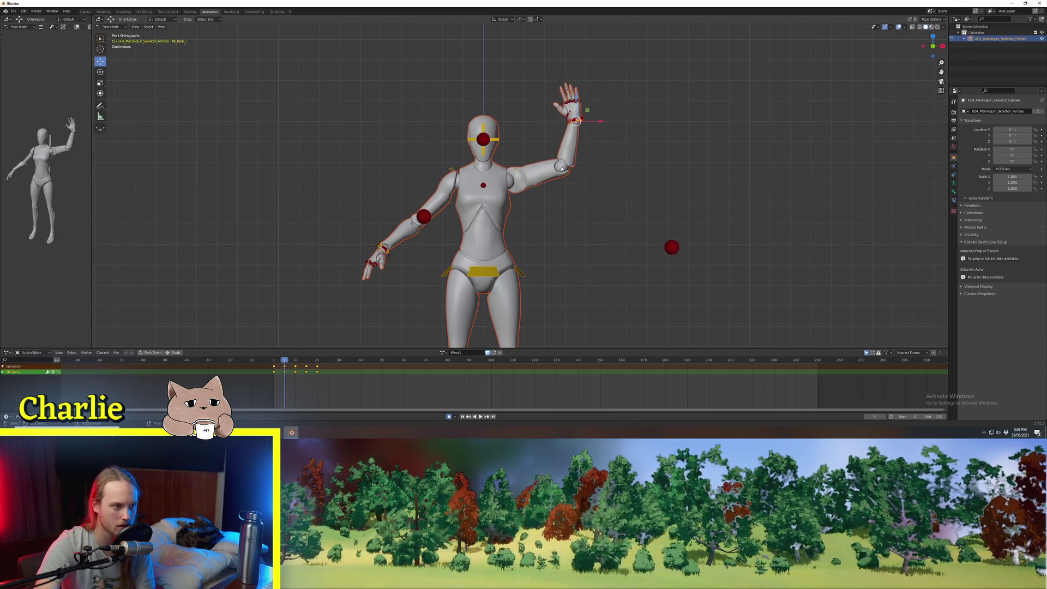
{"action": "key", "text": "Right"}
{"action": "key", "text": "Right"}
{"action": "key", "text": "Right"}
{"action": "key", "text": "Right"}
{"action": "key", "text": "Left"}
{"action": "key", "text": "Left"}
{"action": "key", "text": "Left"}
{"action": "key", "text": "Left"}
{"action": "key", "text": "Right"}
{"action": "key", "text": "Right"}
{"action": "key", "text": "Right"}
{"action": "key", "text": "Right"}
{"action": "key", "text": "Right"}
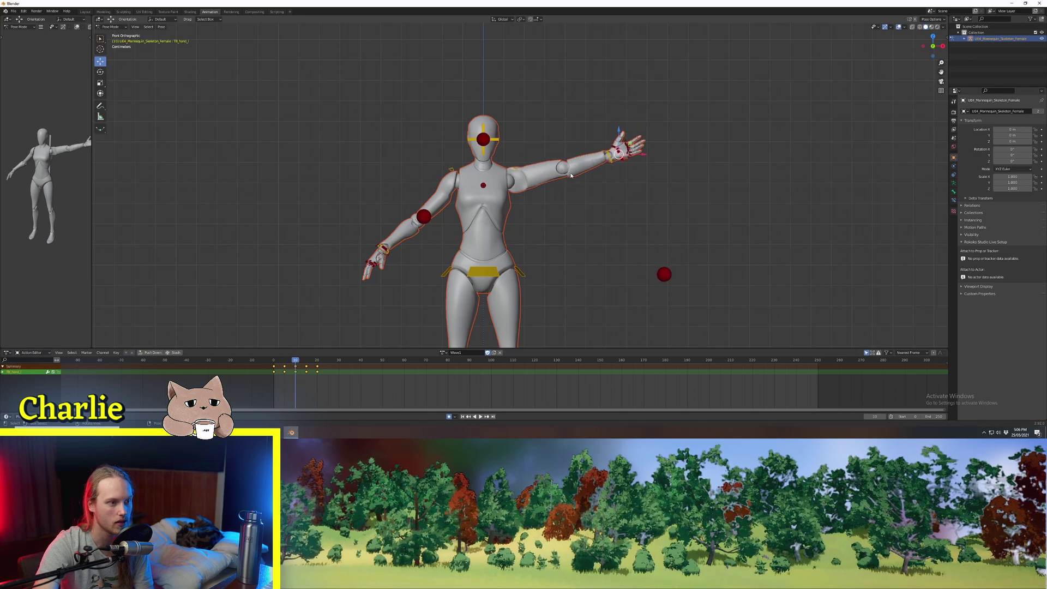
Return to frame 0 and check the complete outward swing again up to frame 9.
{"action": "key", "text": "shift+Left"}
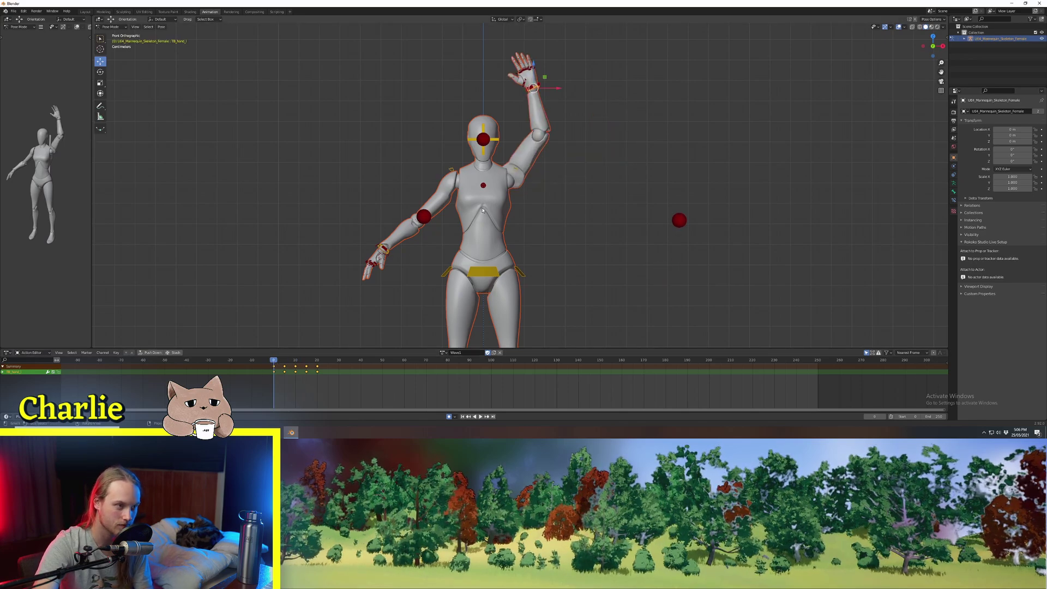
{"action": "key", "text": "Right"}
{"action": "key", "text": "Right"}
{"action": "key", "text": "Right"}
{"action": "key", "text": "Right"}
{"action": "key", "text": "Right"}
{"action": "key", "text": "Right"}
{"action": "key", "text": "Right"}
{"action": "key", "text": "Right"}
{"action": "key", "text": "Right"}
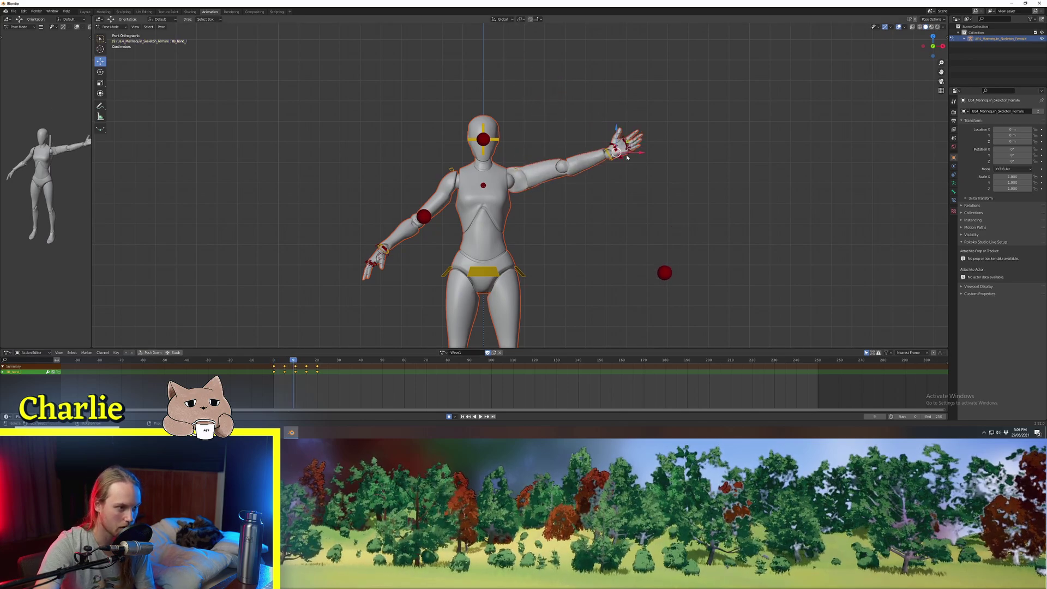
At frame 10, reposition and rotate the left hand control TB_hand_l to refine the outermost wave pose.
{"action": "key", "text": "Right"}
{"action": "key", "text": "g"}
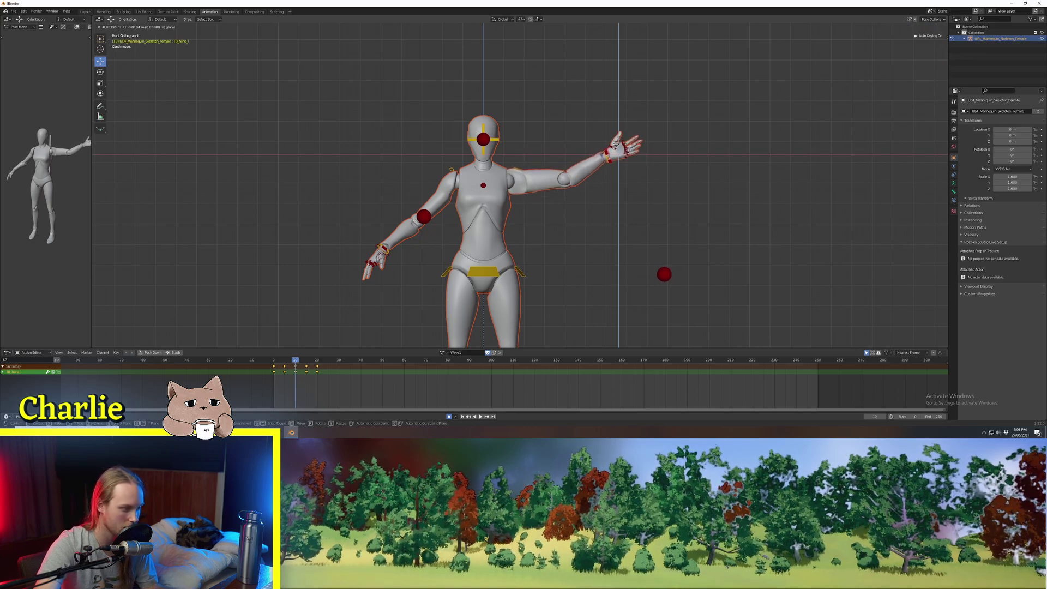
{"action": "left_click", "coordinate": [615, 145]}
{"action": "key", "text": "r"}
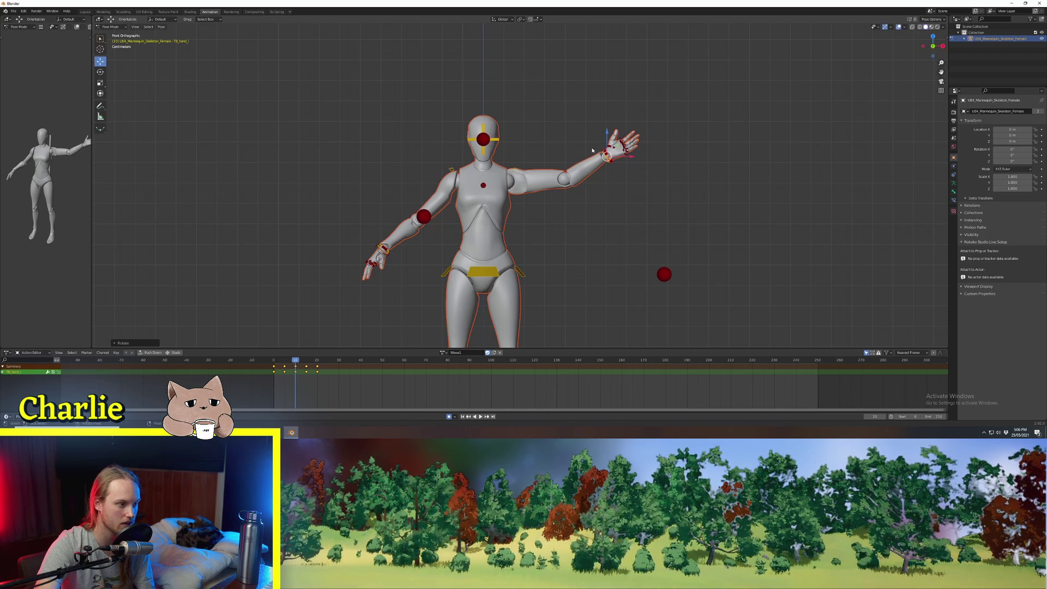
{"action": "key", "text": "g"}
{"action": "left_click", "coordinate": [626, 155]}
At frame 12, move the left hand control TB_hand_l slightly outward and rotate it further outward so the hand follows through.
{"action": "key", "text": "Right"}
{"action": "key", "text": "Right"}
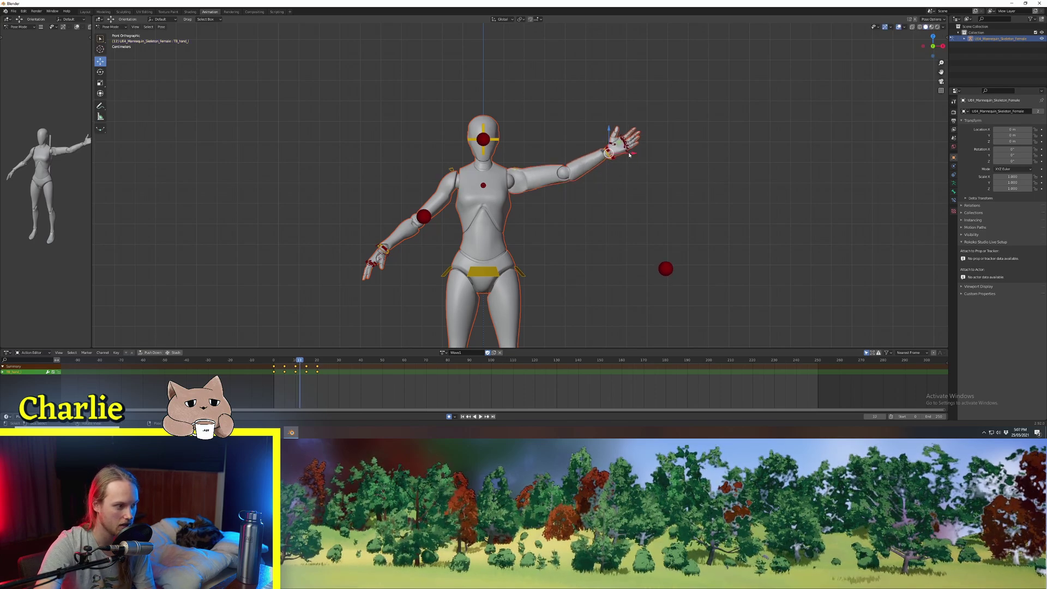
{"action": "key", "text": "g"}
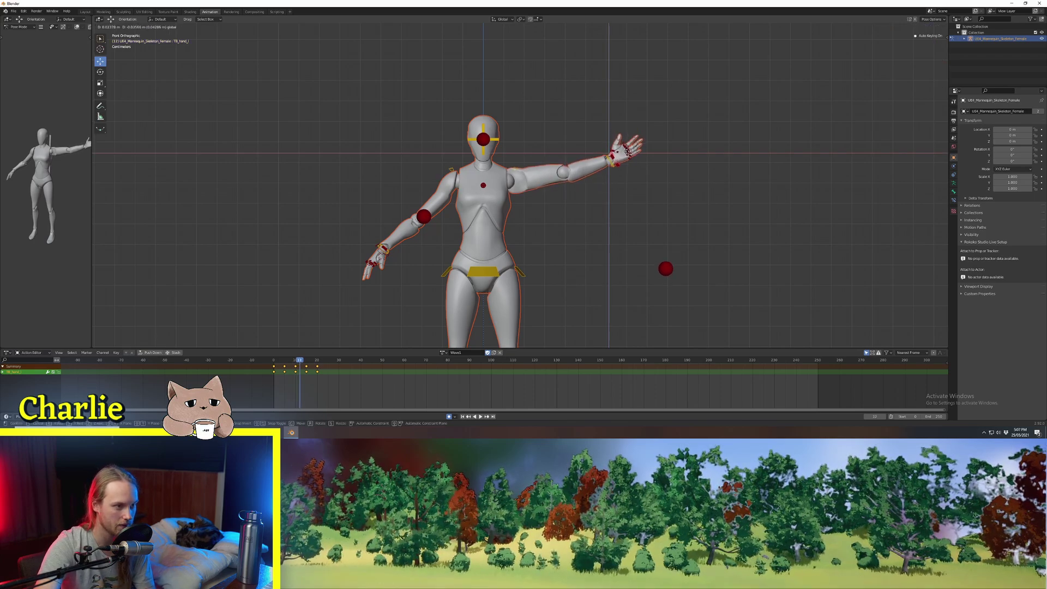
{"action": "left_click", "coordinate": [628, 155]}
{"action": "key", "text": "r"}
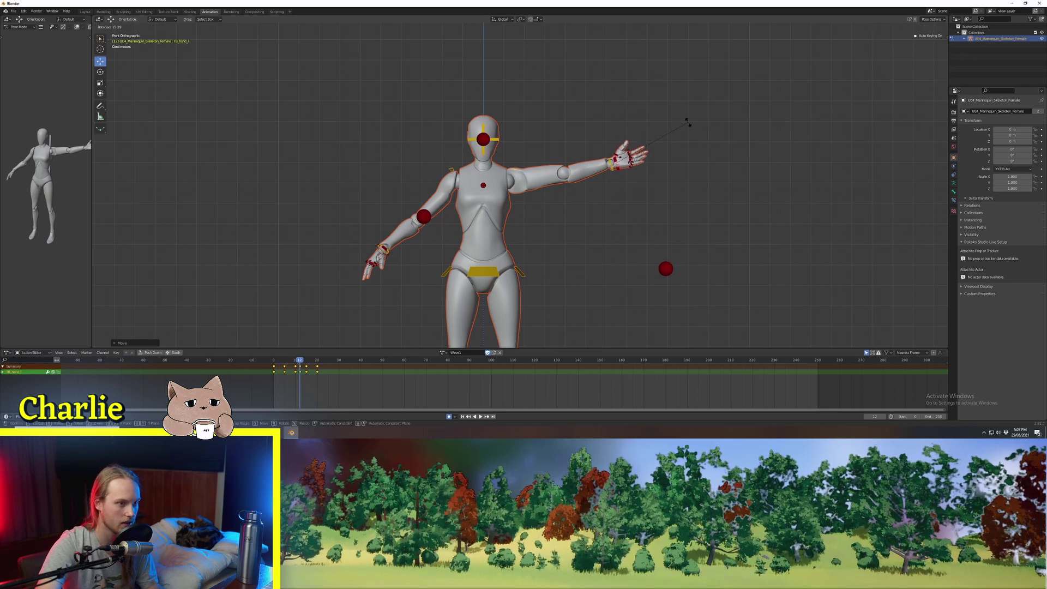
Play the looping wave animation, view it from an angle, and stop playback back at frame 0.
{"action": "key", "text": "space"}
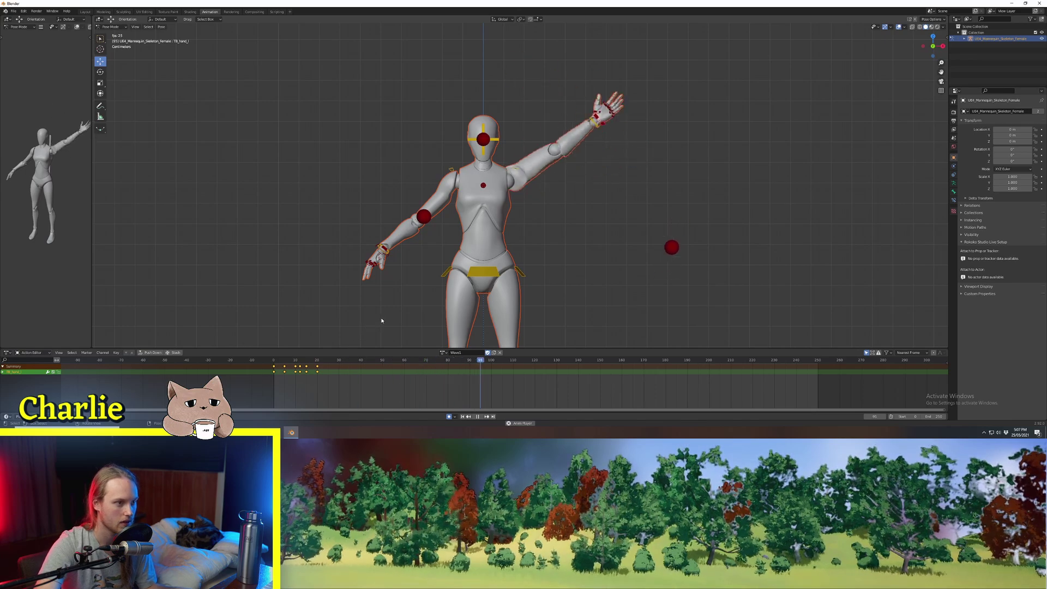
{"action": "middle_click_drag", "start_coordinate": [508, 270], "coordinate": [486, 241]}
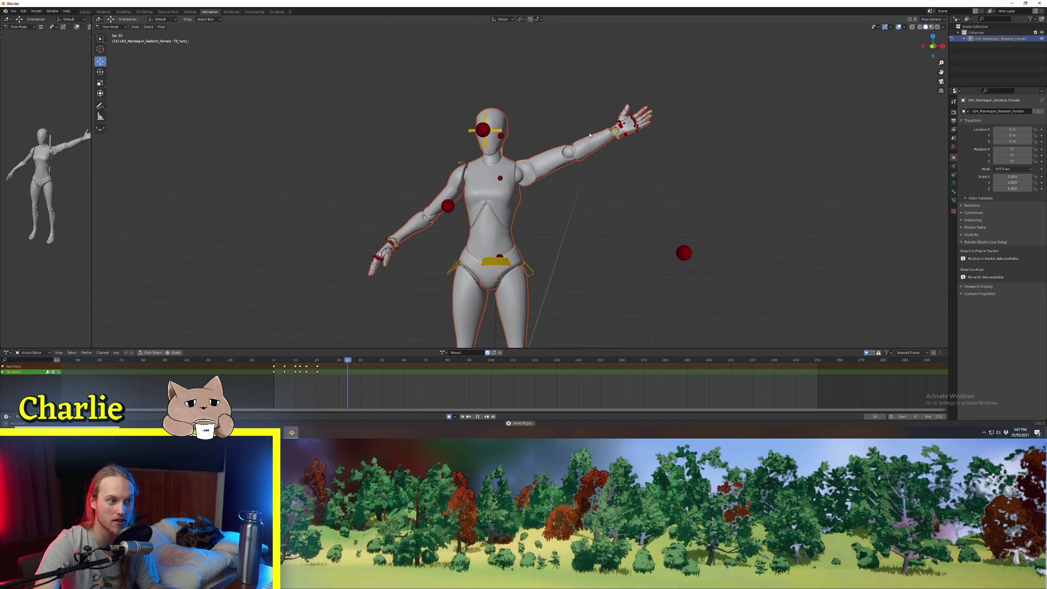
{"action": "key", "text": "Escape"}
Examine how the left hand lags behind the arm from frame 0 to frame 5, repeating the range twice.
{"action": "middle_click_drag", "start_coordinate": [567, 88], "coordinate": [526, 134], "text": "shift"}
{"action": "scroll", "coordinate": [552, 98], "scroll_direction": "up", "scroll_amount": 1}
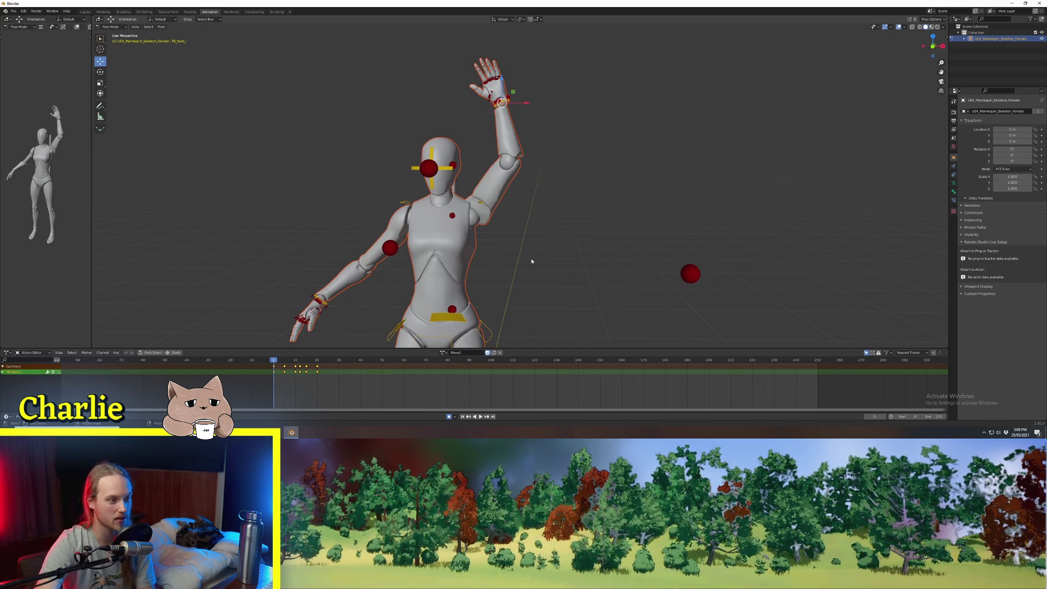
{"action": "key", "text": "Right"}
{"action": "key", "text": "Right"}
{"action": "key", "text": "Right"}
{"action": "key", "text": "Right"}
{"action": "key", "text": "Right"}
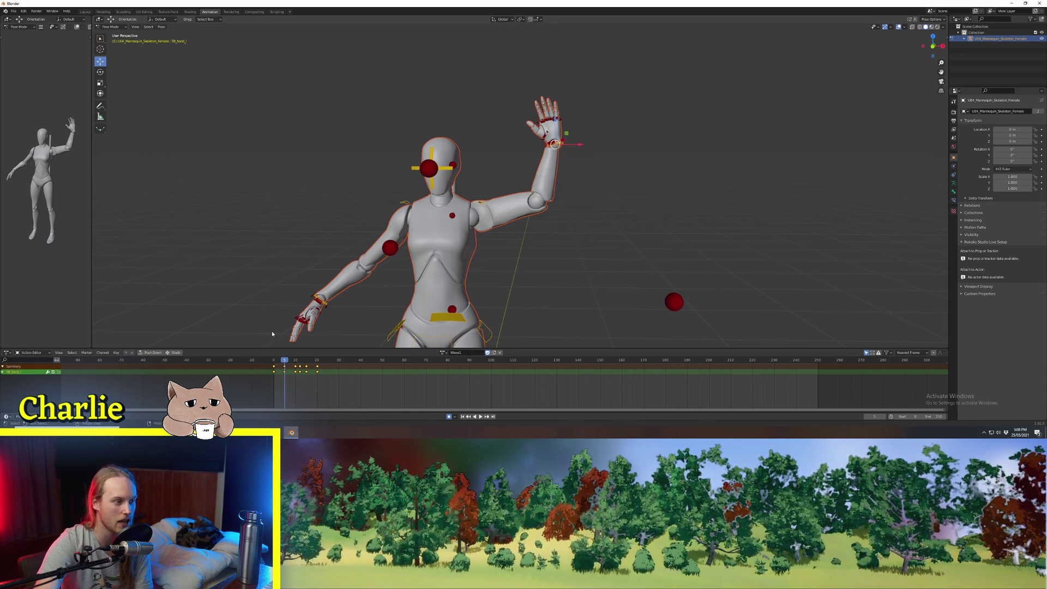
{"action": "left_click", "coordinate": [273, 360]}
{"action": "key", "text": "Right"}
{"action": "key", "text": "Right"}
{"action": "key", "text": "Right"}
{"action": "key", "text": "Right"}
{"action": "key", "text": "Right"}
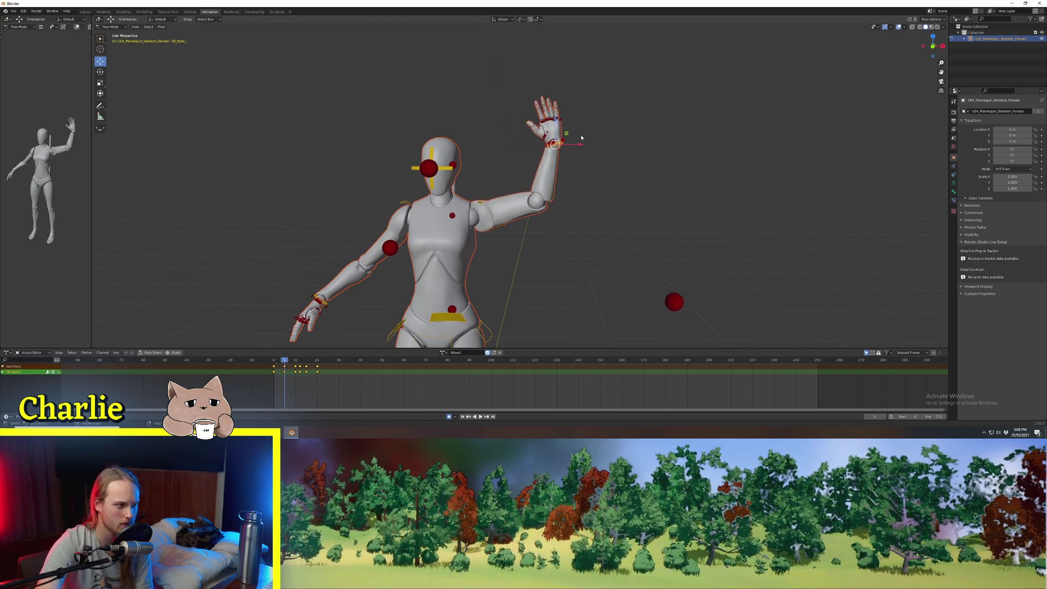
Examine the outermost part of the wave up to frame 13, then step back through the motion to frame 1.
{"action": "key", "text": "Right"}
{"action": "key", "text": "Right"}
{"action": "key", "text": "Right"}
{"action": "key", "text": "Right"}
{"action": "key", "text": "Right"}
{"action": "key", "text": "Right"}
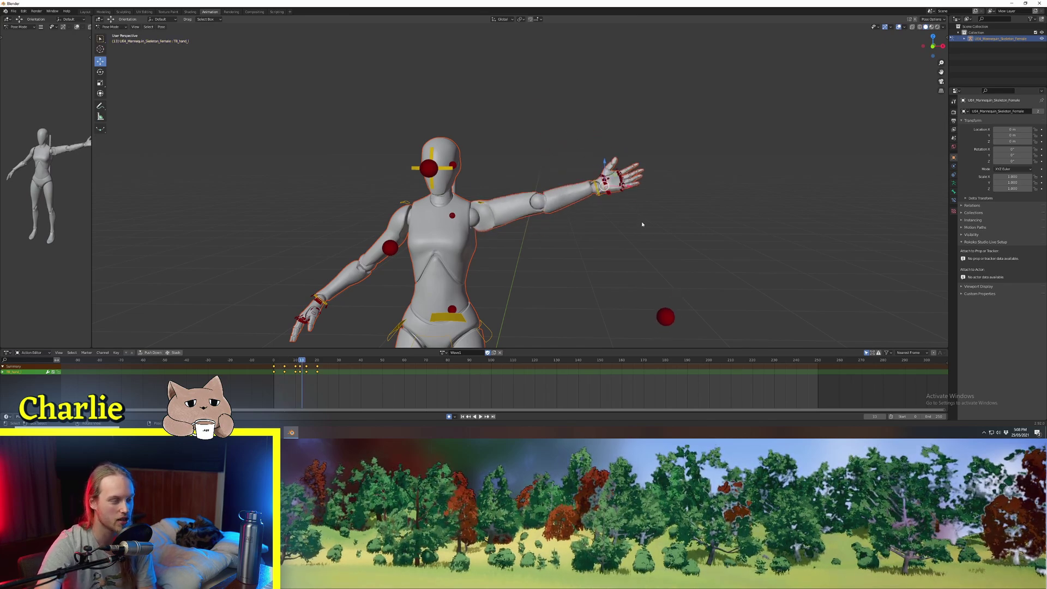
{"action": "key", "text": "Left"}
{"action": "key", "text": "Left"}
{"action": "key", "text": "Left"}
{"action": "key", "text": "Left"}
{"action": "key", "text": "Left"}
{"action": "key", "text": "Left"}
{"action": "key", "text": "Left"}
{"action": "key", "text": "Left"}
{"action": "key", "text": "Left"}
{"action": "key", "text": "Left"}
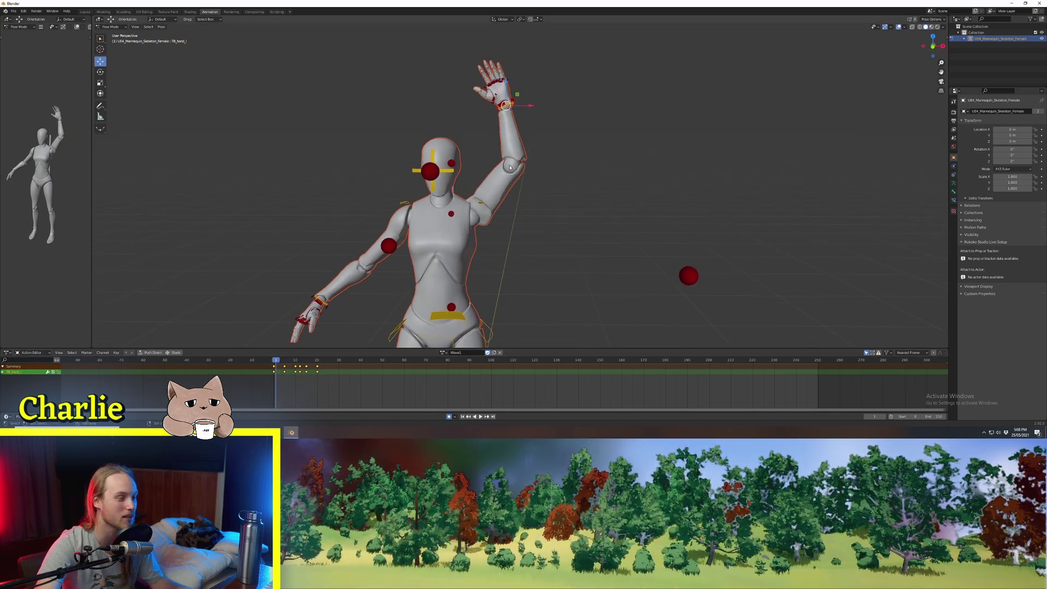
Examine the left hand's finger pose and finger controls up close at frame 0.
{"action": "middle_click_drag", "start_coordinate": [511, 164], "coordinate": [512, 187], "text": "shift"}
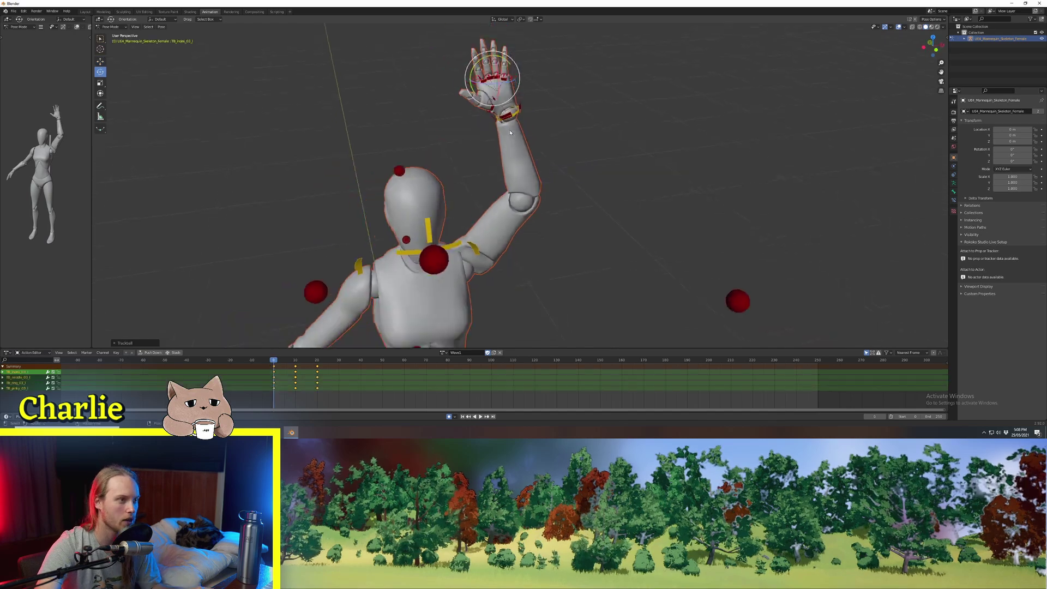
{"action": "scroll", "coordinate": [498, 128], "scroll_direction": "down", "scroll_amount": 1}
{"action": "scroll", "coordinate": [498, 128], "scroll_direction": "up", "scroll_amount": 2}
{"action": "scroll", "coordinate": [522, 294], "scroll_direction": "up", "scroll_amount": 5}
{"action": "middle_click_drag", "start_coordinate": [499, 126], "coordinate": [553, 204], "text": "shift"}
{"action": "scroll", "coordinate": [552, 205], "scroll_direction": "up", "scroll_amount": 1}
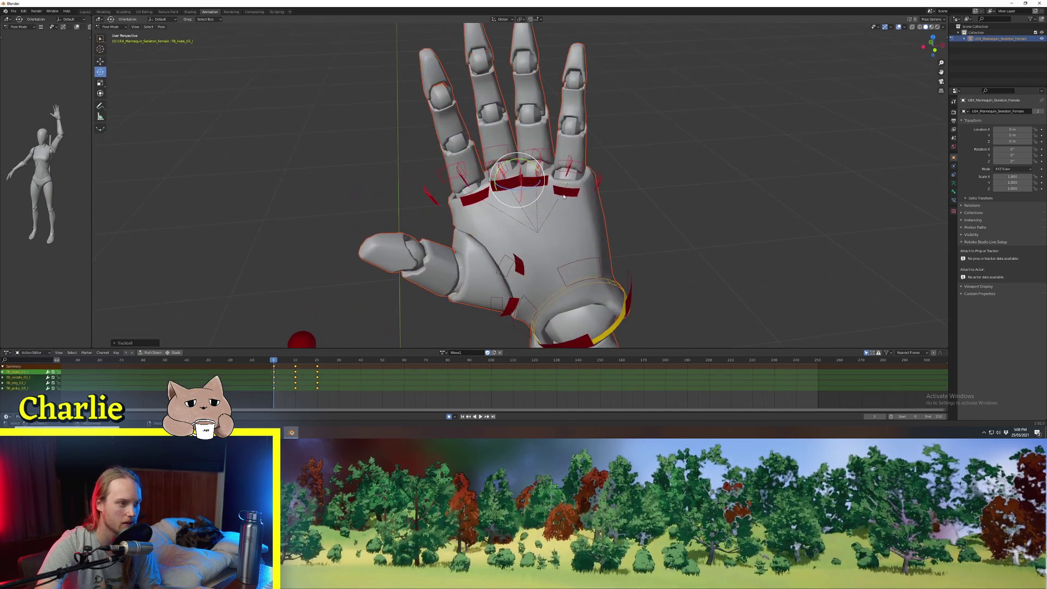
{"action": "scroll", "coordinate": [578, 218], "scroll_direction": "down", "scroll_amount": 6}
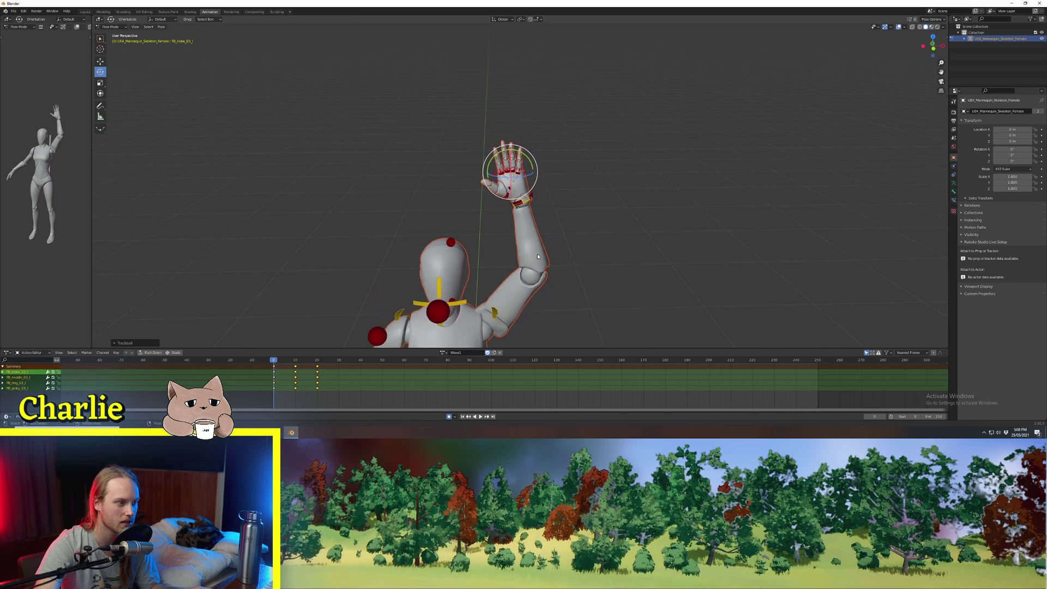
Return to the front view of the upper body and play the animation to check the wave with the fingers.
{"action": "middle_click_drag", "start_coordinate": [537, 260], "coordinate": [537, 144], "text": "shift"}
{"action": "left_click", "coordinate": [932, 50]}
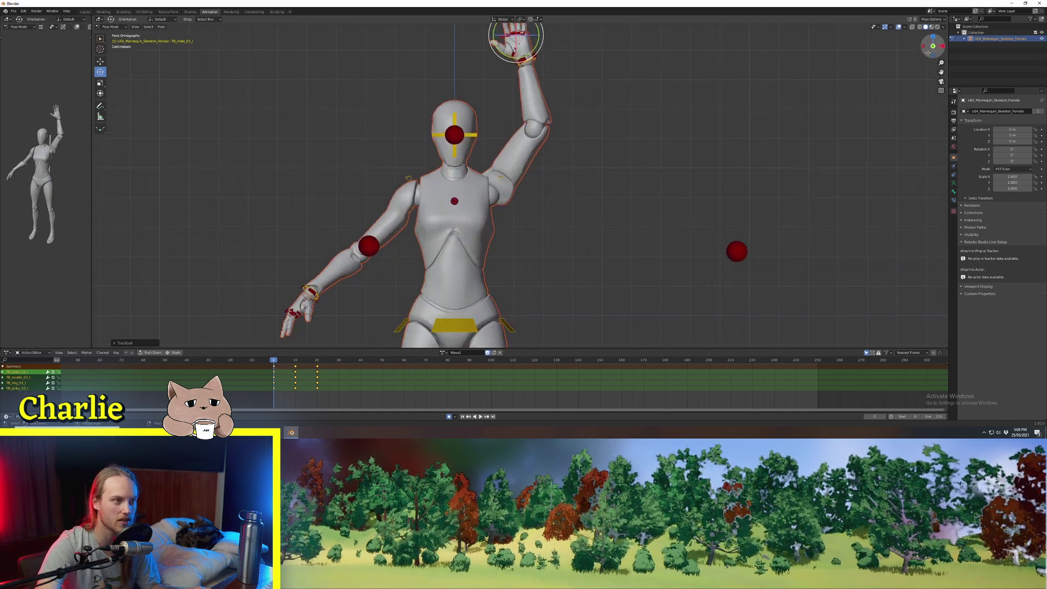
{"action": "key", "text": "space"}
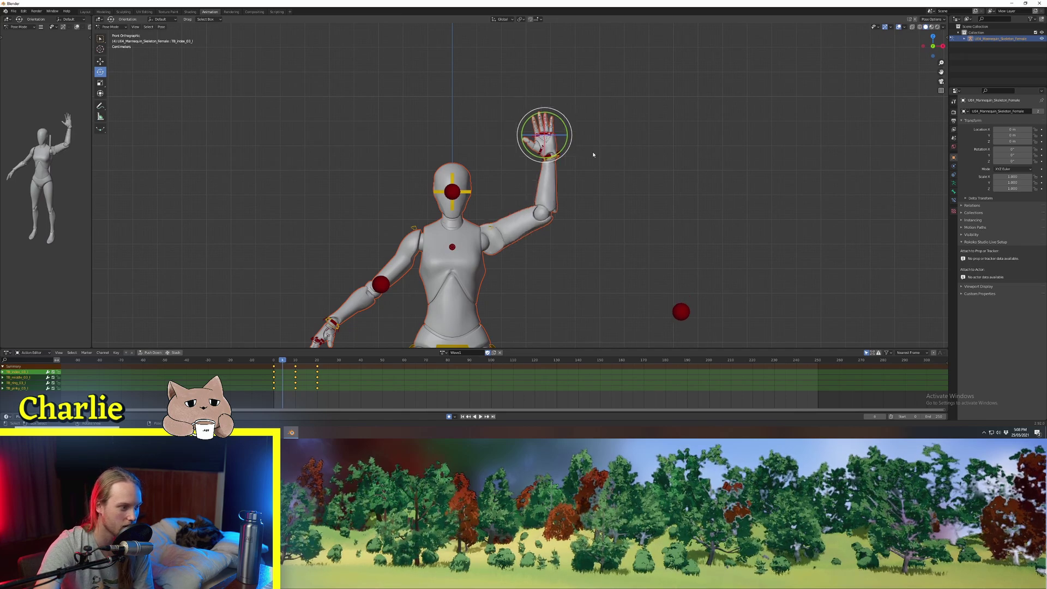
Rotate the left hand's four finger controls at frames 5 and 15 for in-between poses, and play the wave.
{"action": "left_click_drag", "start_coordinate": [562, 124], "coordinate": [556, 119]}
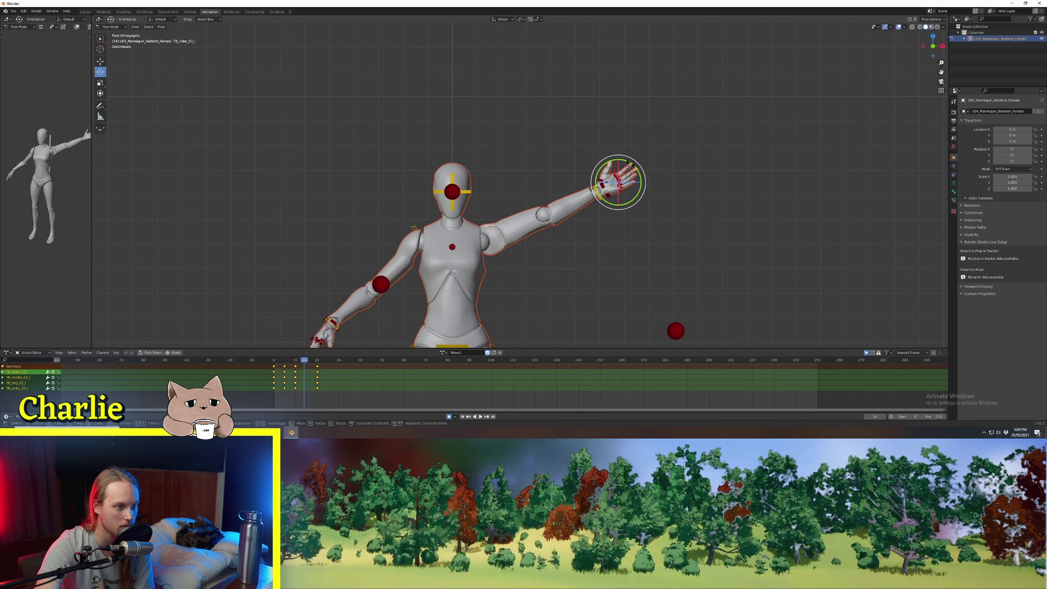
{"action": "left_click_drag", "start_coordinate": [638, 164], "coordinate": [638, 167]}
{"action": "key", "text": "space"}
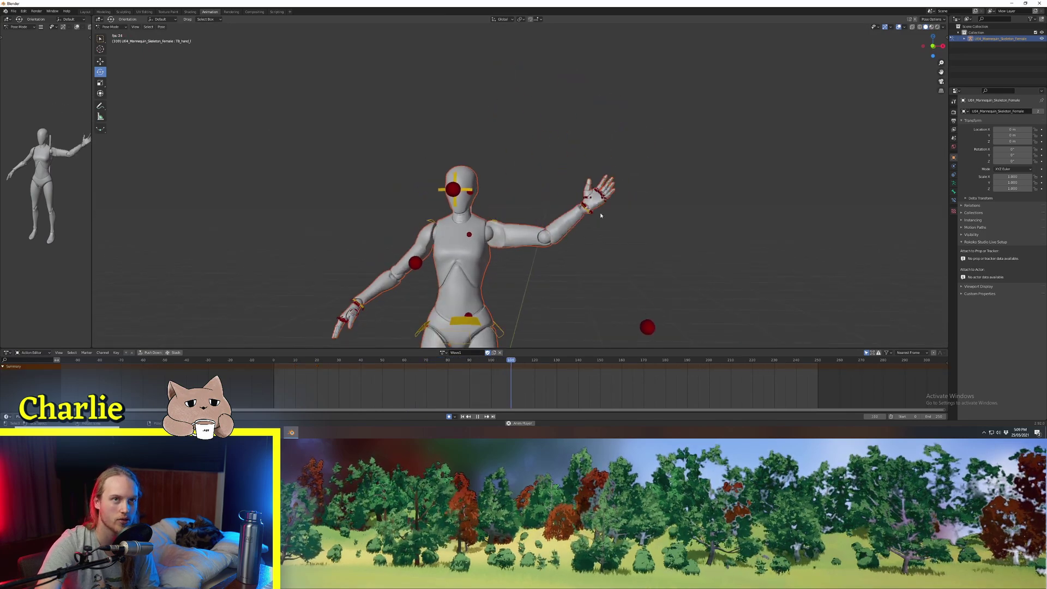
Scale all controls' keyframes after frame 10 in time about frame 10 so the return swing ends at frame 24.
{"action": "key", "text": "a"}
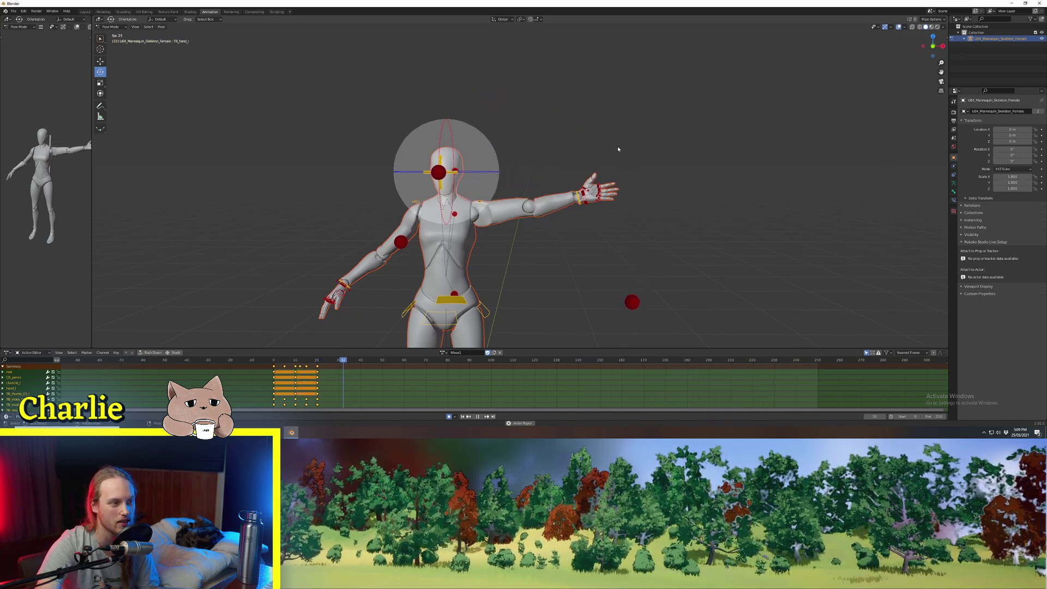
{"action": "left_click", "coordinate": [293, 361]}
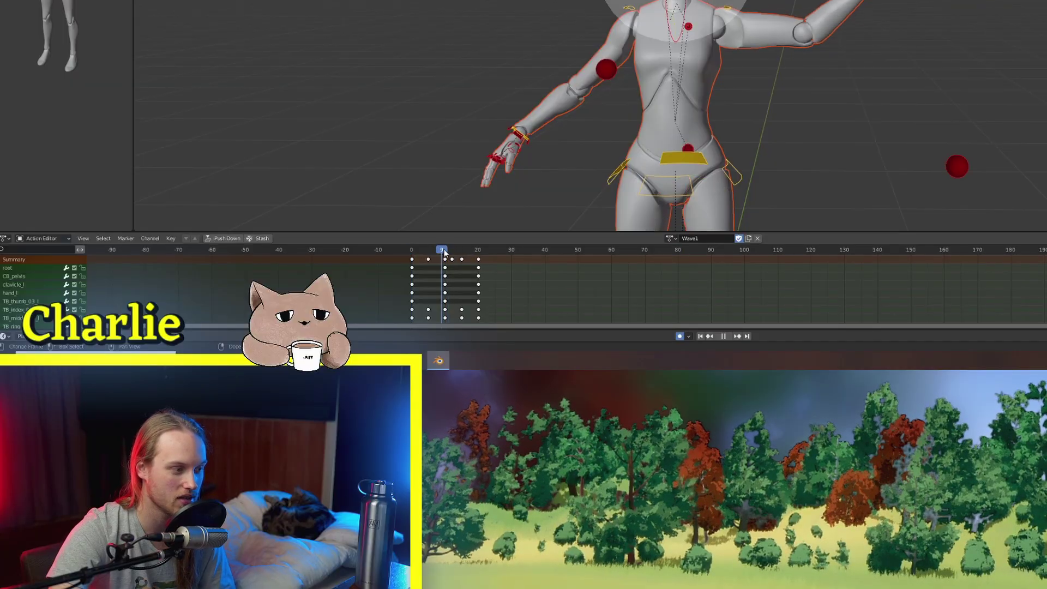
{"action": "mouse_move", "coordinate": [443, 249]}
{"action": "left_mouse_down"}
{"action": "mouse_move", "coordinate": [461, 260]}
{"action": "mouse_move", "coordinate": [442, 261]}
{"action": "mouse_move", "coordinate": [471, 249]}
{"action": "mouse_move", "coordinate": [446, 256]}
{"action": "left_mouse_up"}
{"action": "key", "text": "g"}
{"action": "key", "text": "s"}
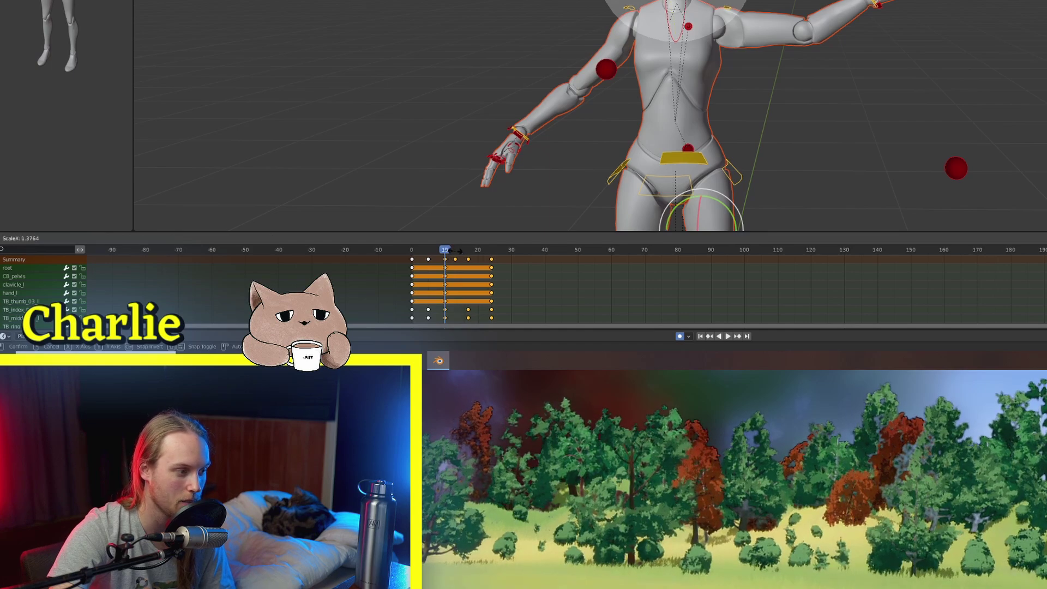
{"action": "left_click", "coordinate": [455, 250]}
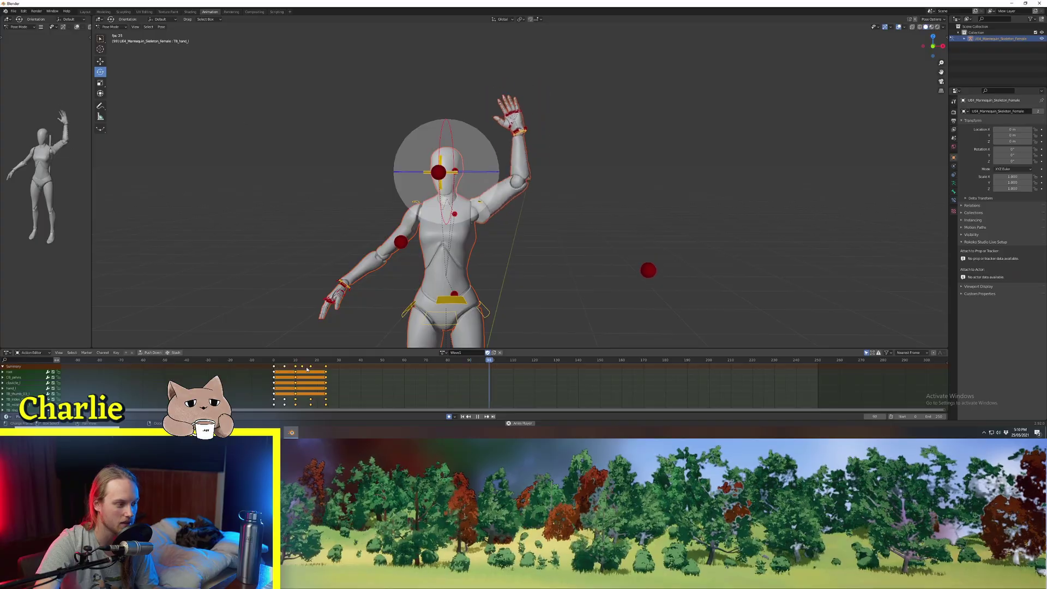
Set the handle type of the left hand control's keyframes to Auto Clamped.
{"action": "middle_click_drag", "start_coordinate": [490, 191], "coordinate": [516, 192]}
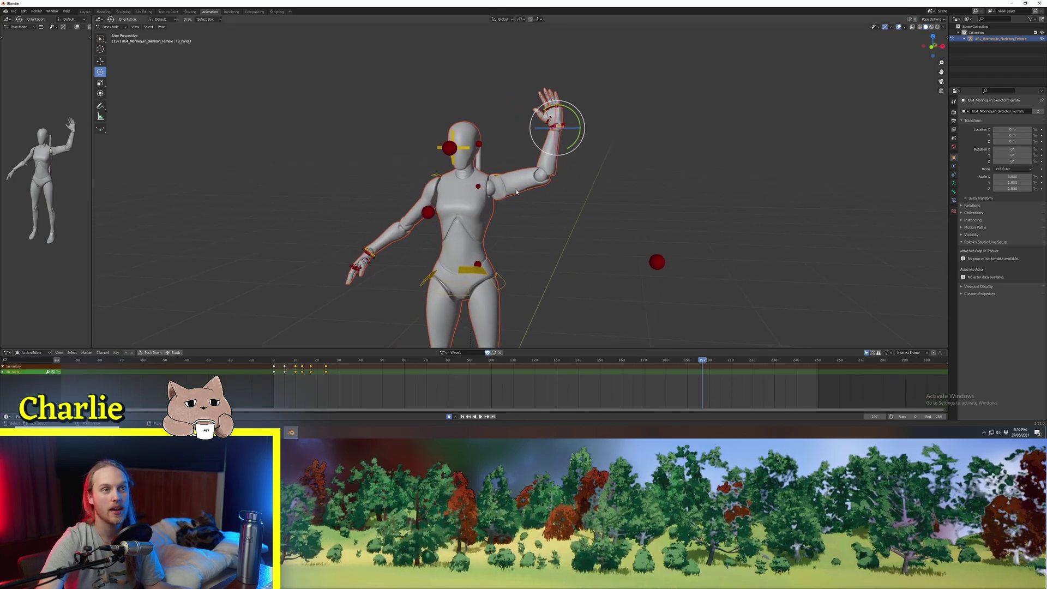
{"action": "middle_click_drag", "start_coordinate": [516, 191], "coordinate": [526, 191]}
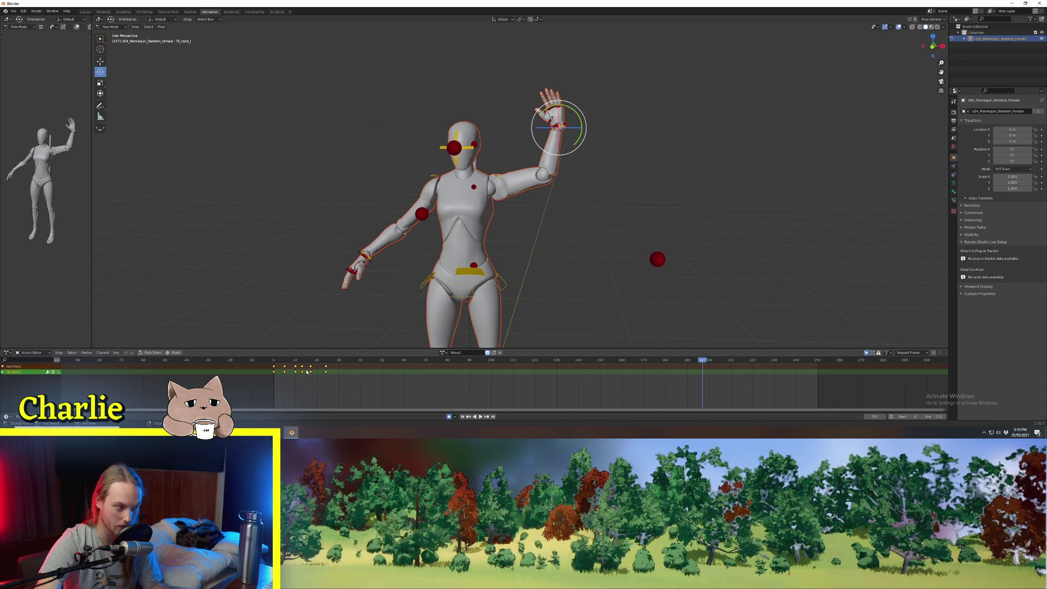
{"action": "right_click", "coordinate": [284, 369]}
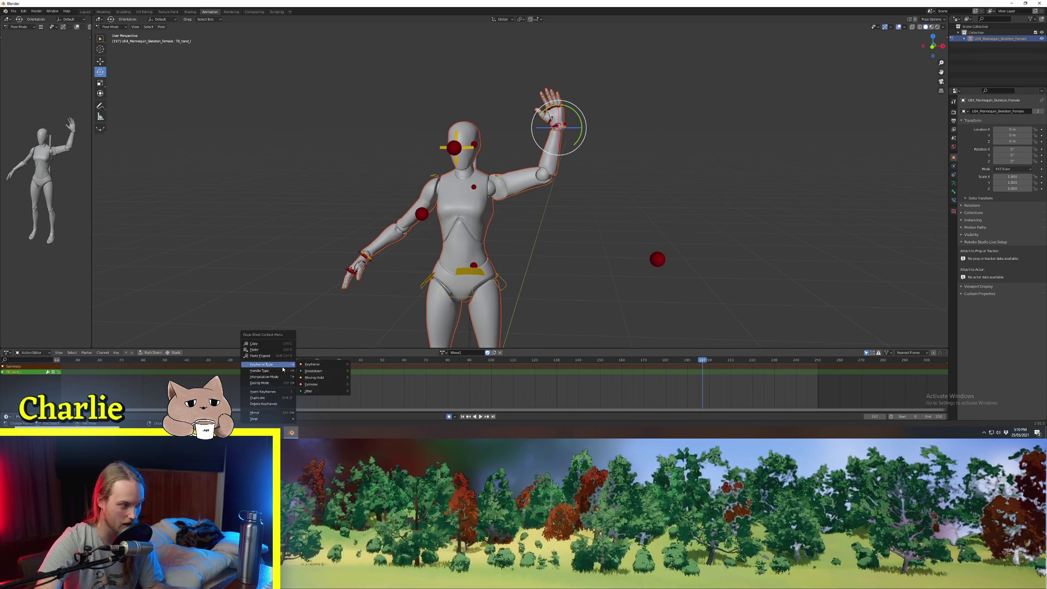
{"action": "mouse_move", "coordinate": [268, 370]}
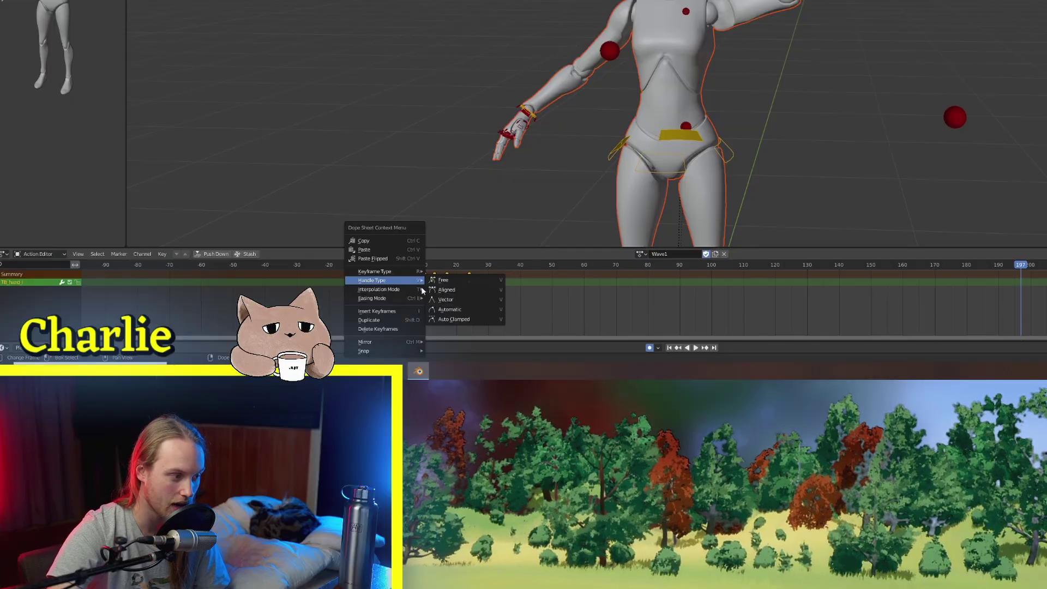
{"action": "left_click", "coordinate": [459, 319]}
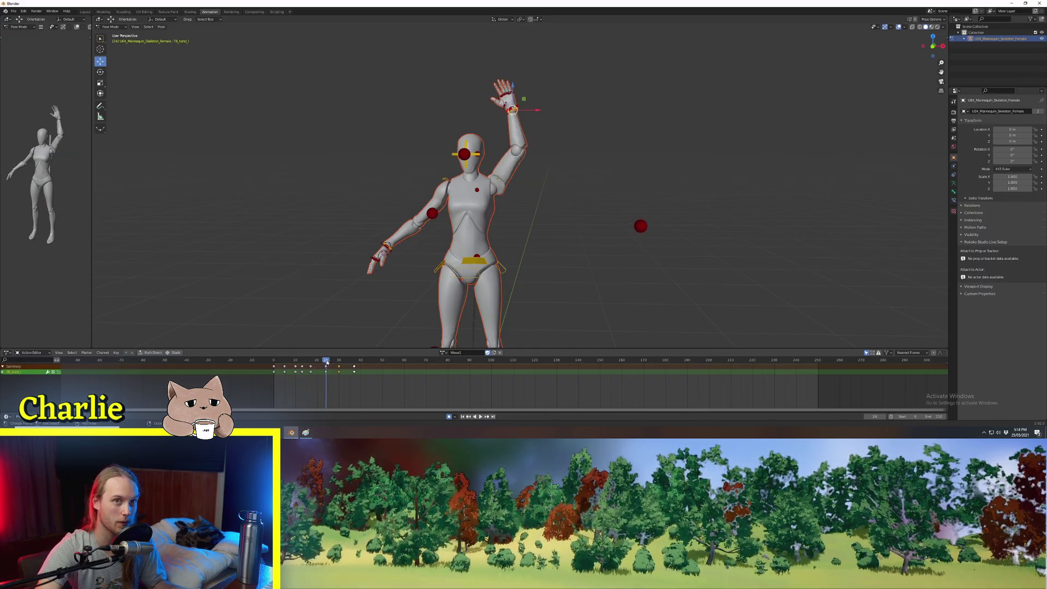
Try lowering the left hand control at frame 30 and changing its keyframe handle type, and play the result.
{"action": "left_click_drag", "start_coordinate": [326, 362], "coordinate": [338, 363]}
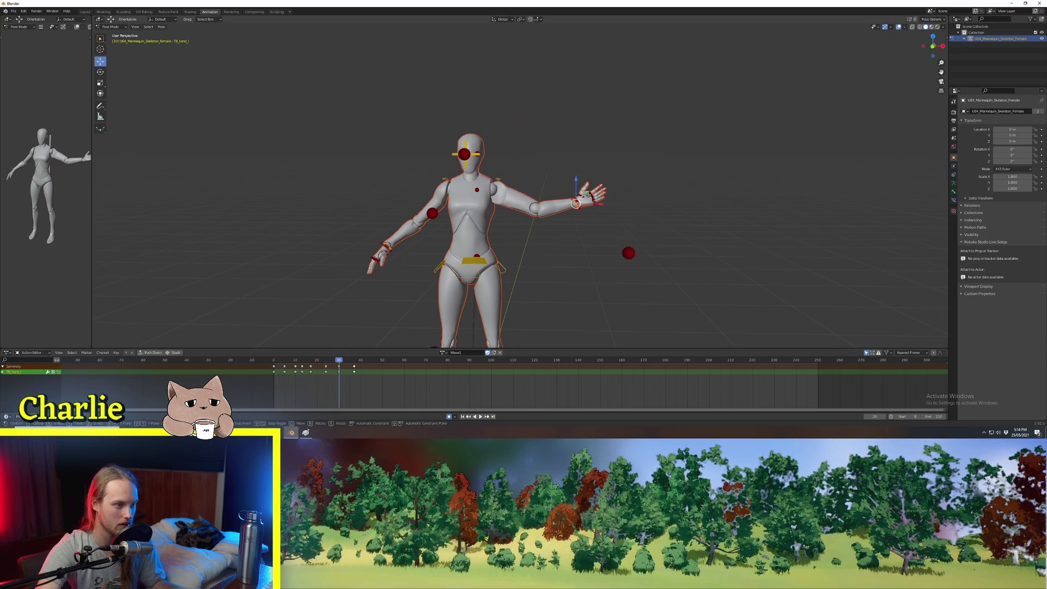
{"action": "left_click", "coordinate": [602, 216]}
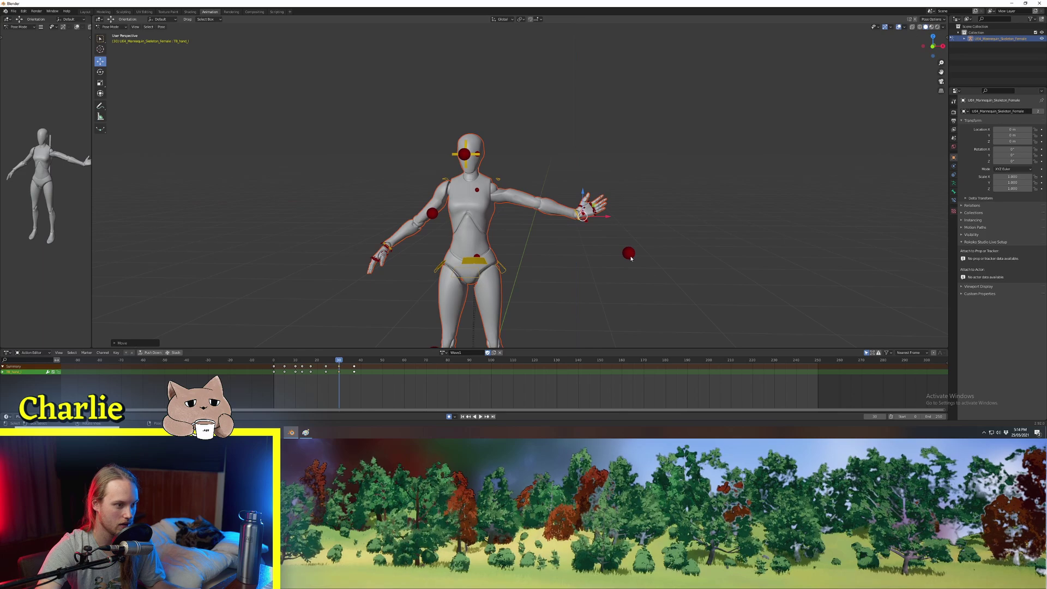
{"action": "middle_click_drag", "start_coordinate": [626, 259], "coordinate": [578, 271]}
{"action": "right_click", "coordinate": [321, 366]}
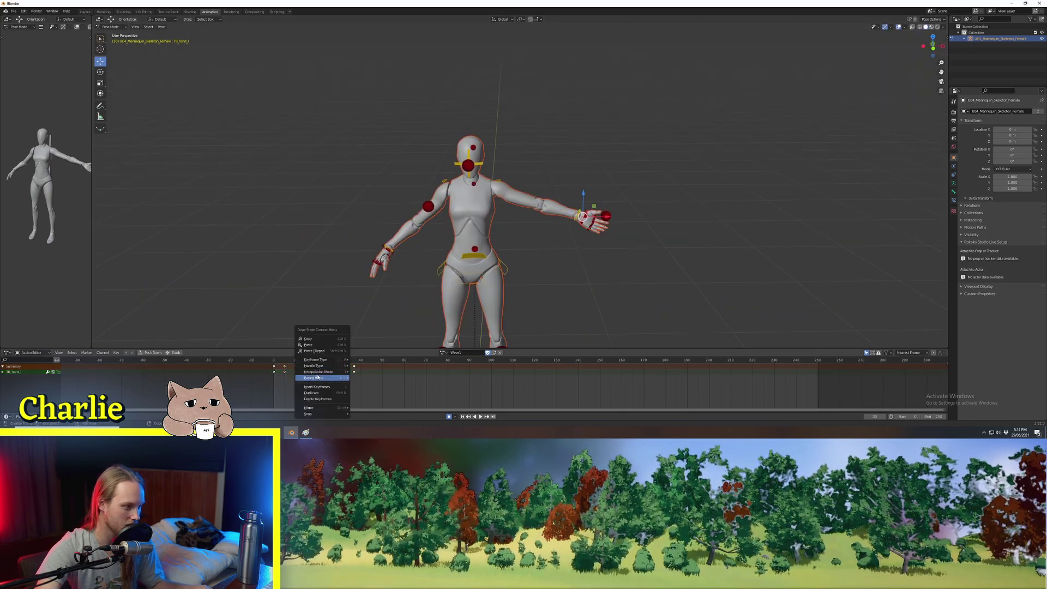
{"action": "mouse_move", "coordinate": [321, 367]}
{"action": "left_click", "coordinate": [360, 388]}
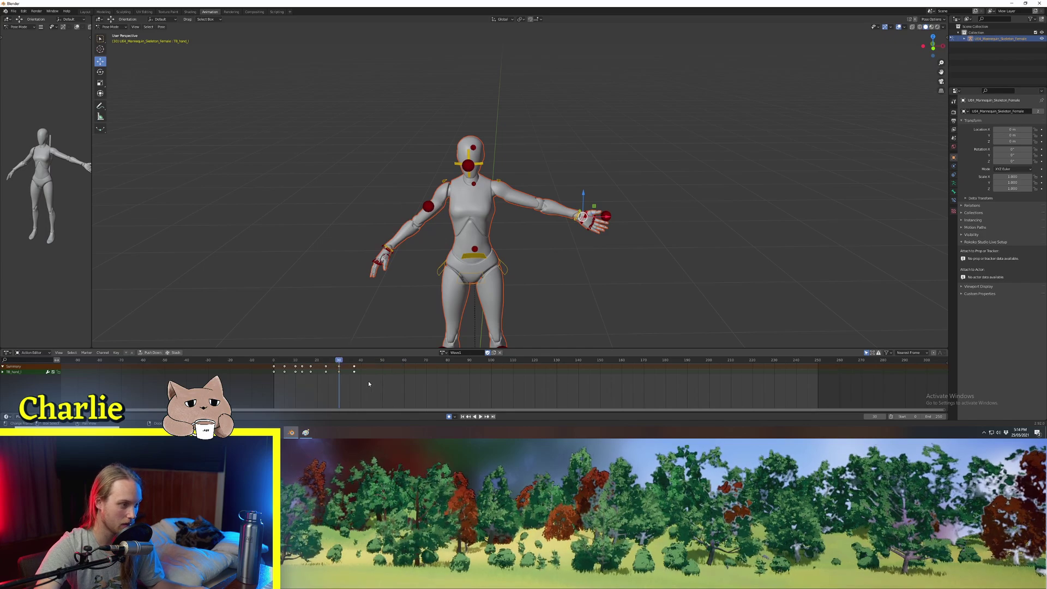
{"action": "key", "text": "space"}
Try the Automatic handle type on the left hand's keyframes and play the animation to compare the motion.
{"action": "right_click", "coordinate": [355, 369]}
{"action": "mouse_move", "coordinate": [356, 368]}
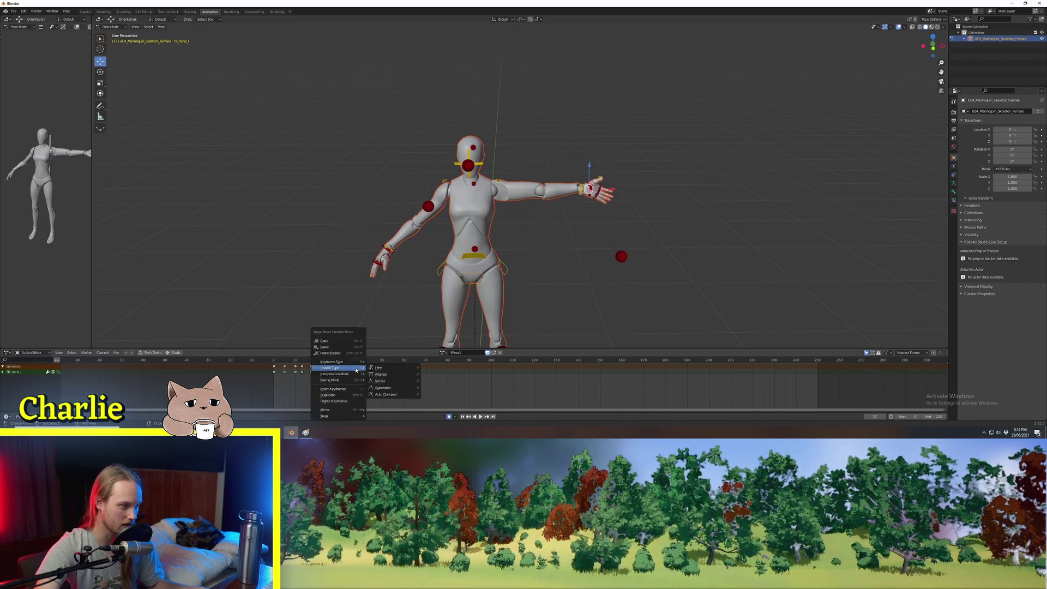
{"action": "left_click", "coordinate": [377, 390]}
{"action": "key", "text": "space"}
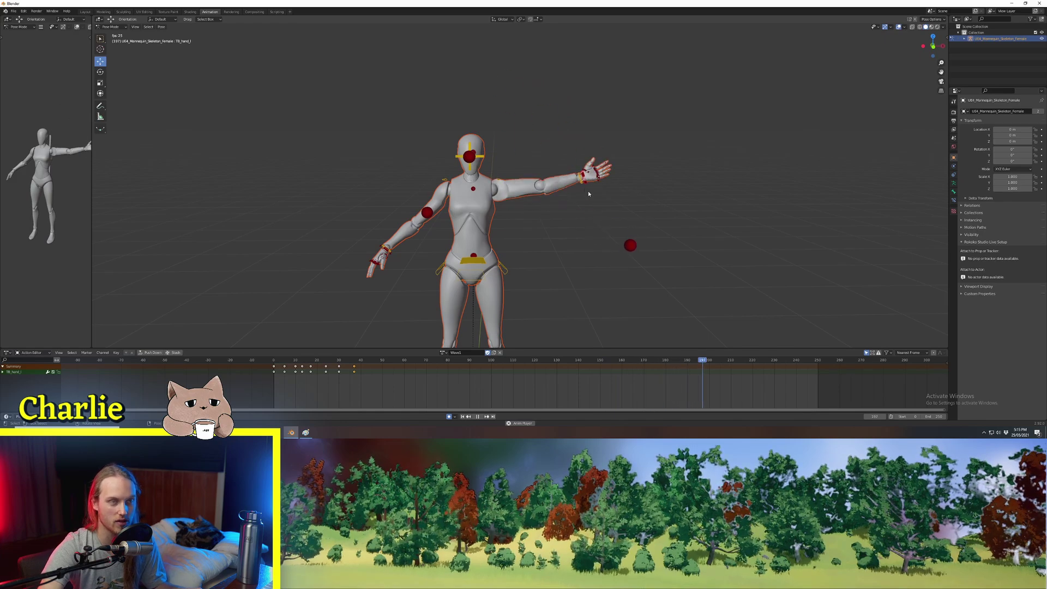
Stop playback, undo the test changes to the left hand, and delete its keyframe at frame 30.
{"action": "key", "text": "space"}
{"action": "key", "text": "ctrl+z"}
{"action": "key", "text": "ctrl+z"}
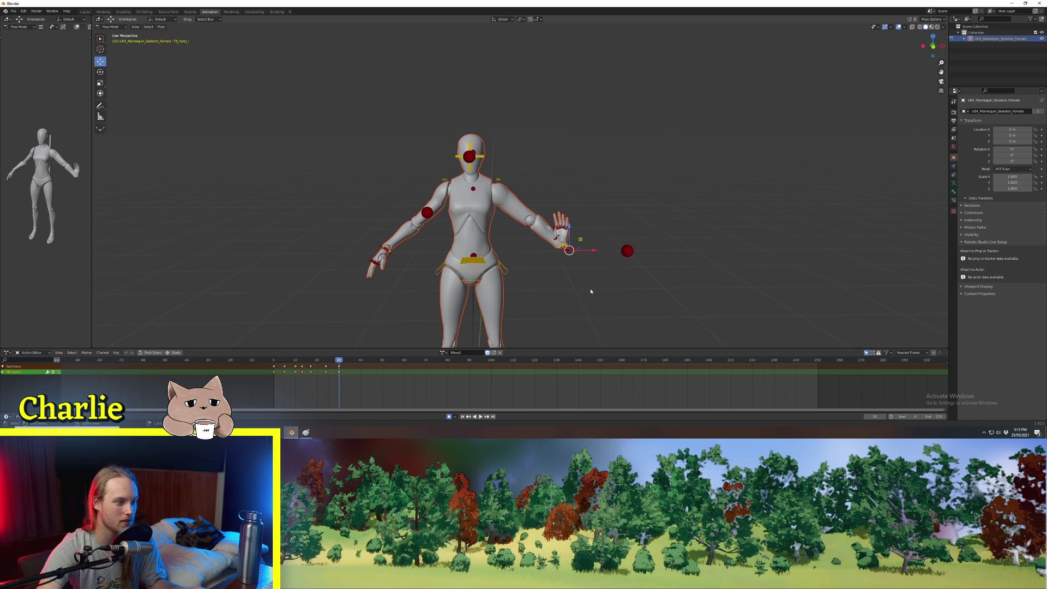
{"action": "left_click", "coordinate": [339, 367]}
{"action": "key", "text": "Delete"}
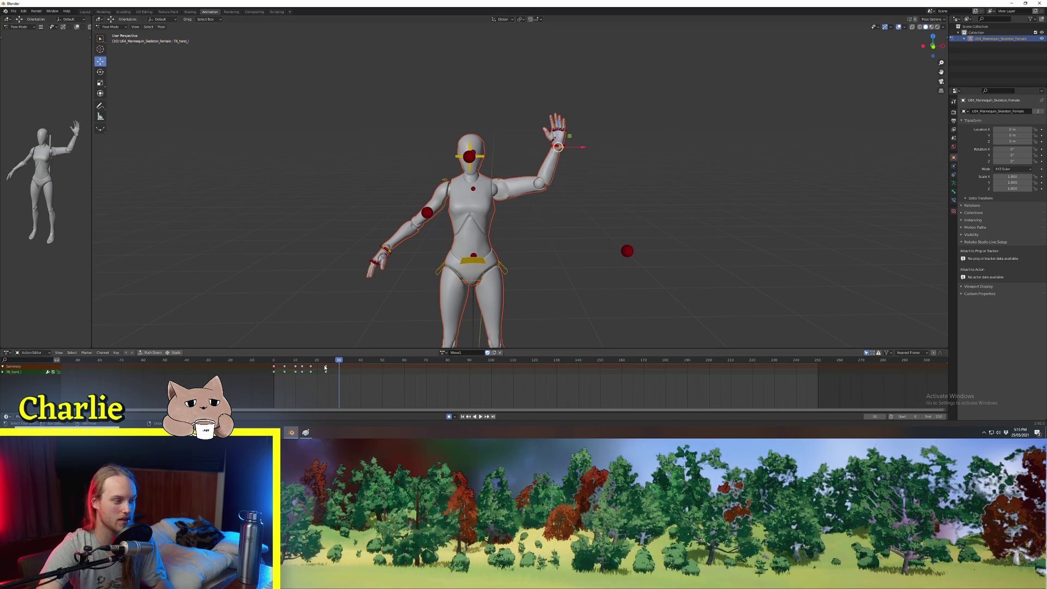
Play the wave from frame 0 and examine the arm motion from several angles and distances.
{"action": "left_click", "coordinate": [273, 363]}
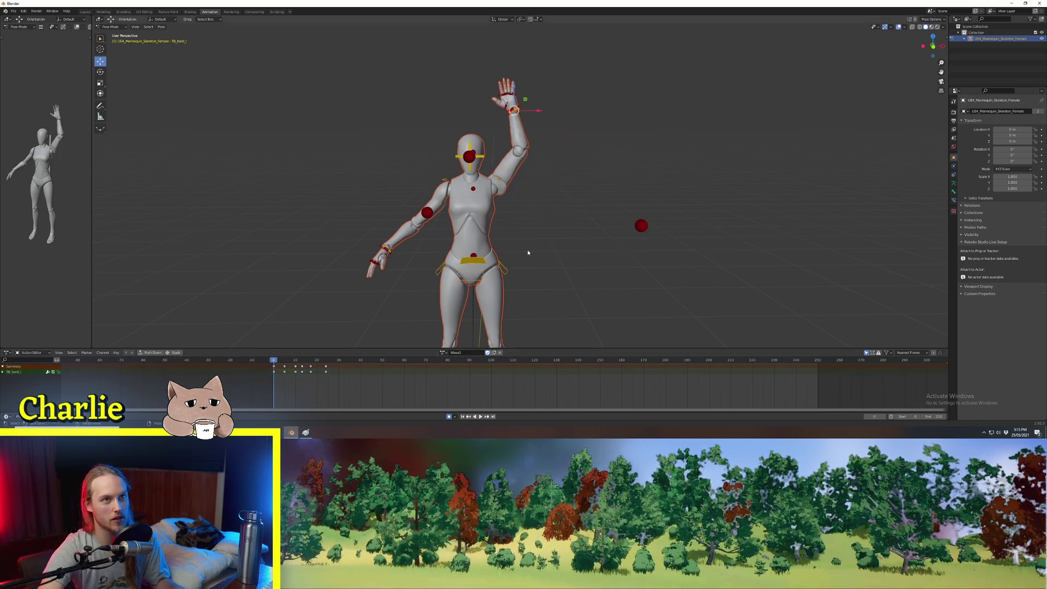
{"action": "mouse_move", "coordinate": [554, 238]}
{"action": "middle_mouse_down"}
{"action": "mouse_move", "coordinate": [525, 240]}
{"action": "mouse_move", "coordinate": [540, 237]}
{"action": "middle_mouse_up"}
{"action": "key", "text": "space"}
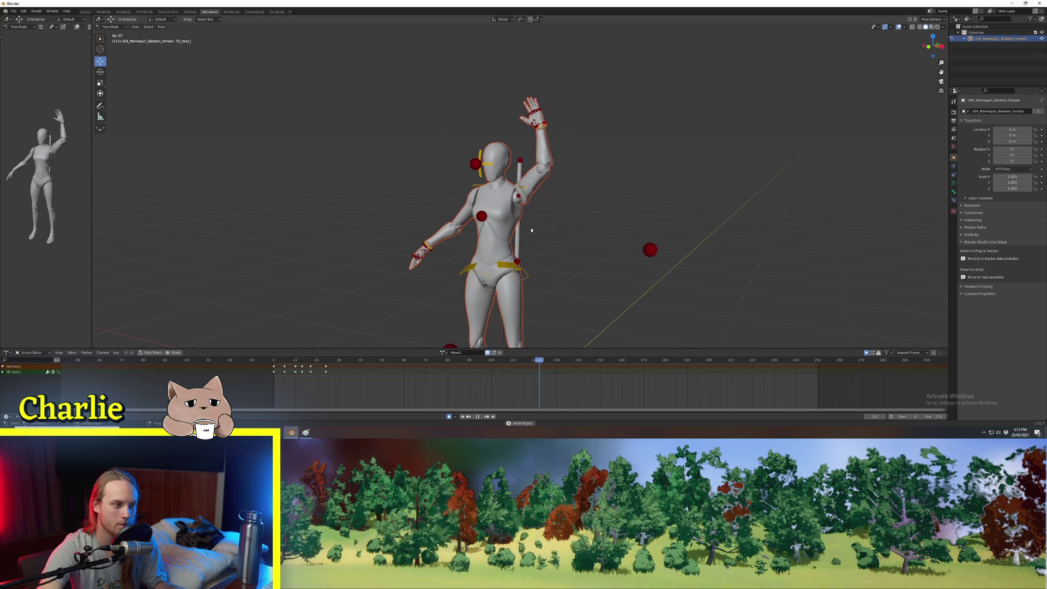
{"action": "middle_click_drag", "start_coordinate": [529, 227], "coordinate": [566, 211]}
{"action": "scroll", "coordinate": [567, 211], "scroll_direction": "up", "scroll_amount": 2}
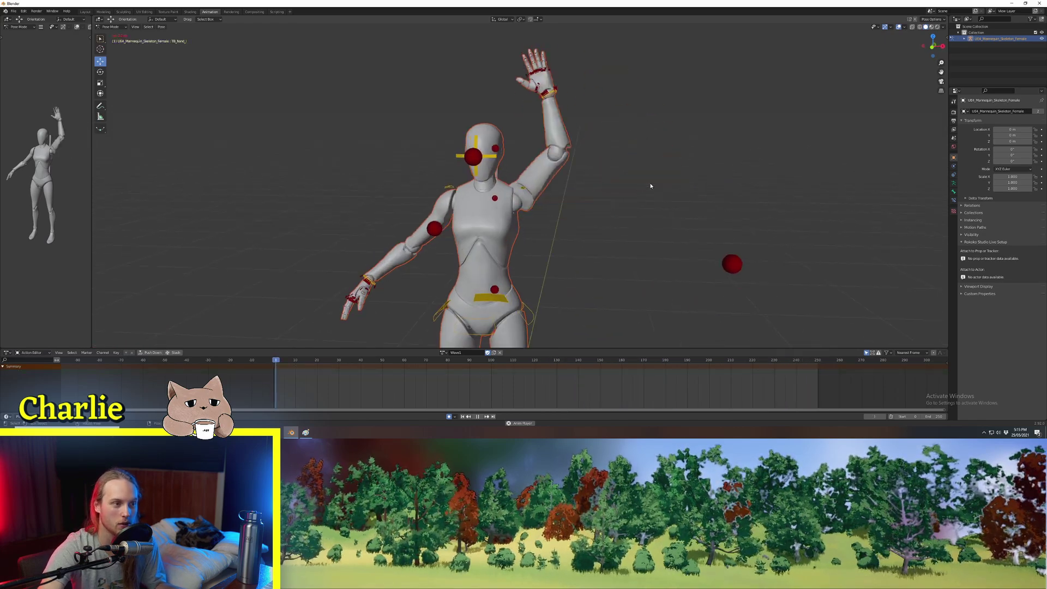
{"action": "scroll", "coordinate": [652, 186], "scroll_direction": "down", "scroll_amount": 2}
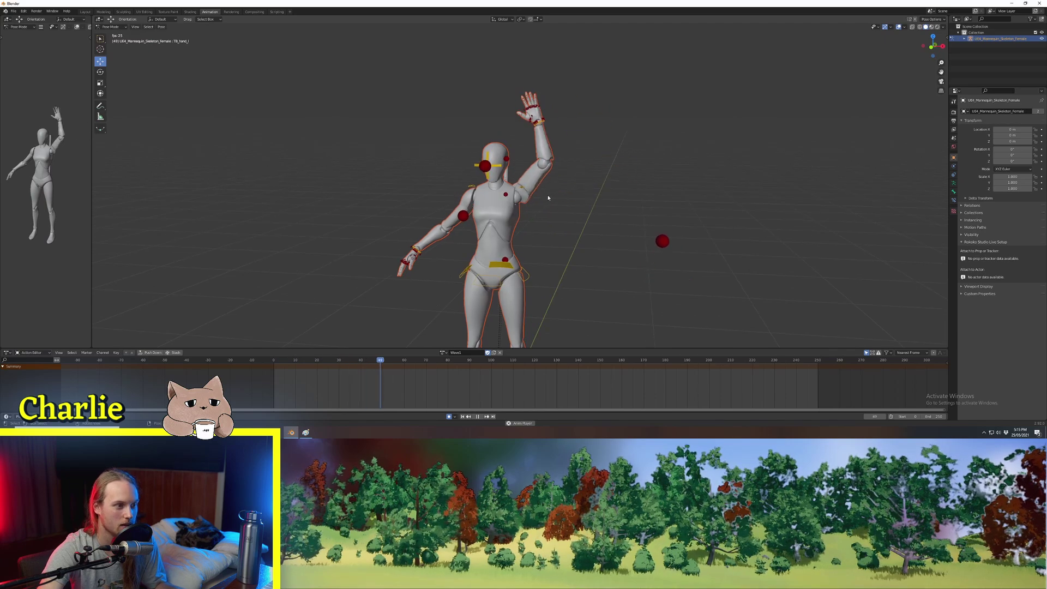
{"action": "scroll", "coordinate": [508, 227], "scroll_direction": "up", "scroll_amount": 2}
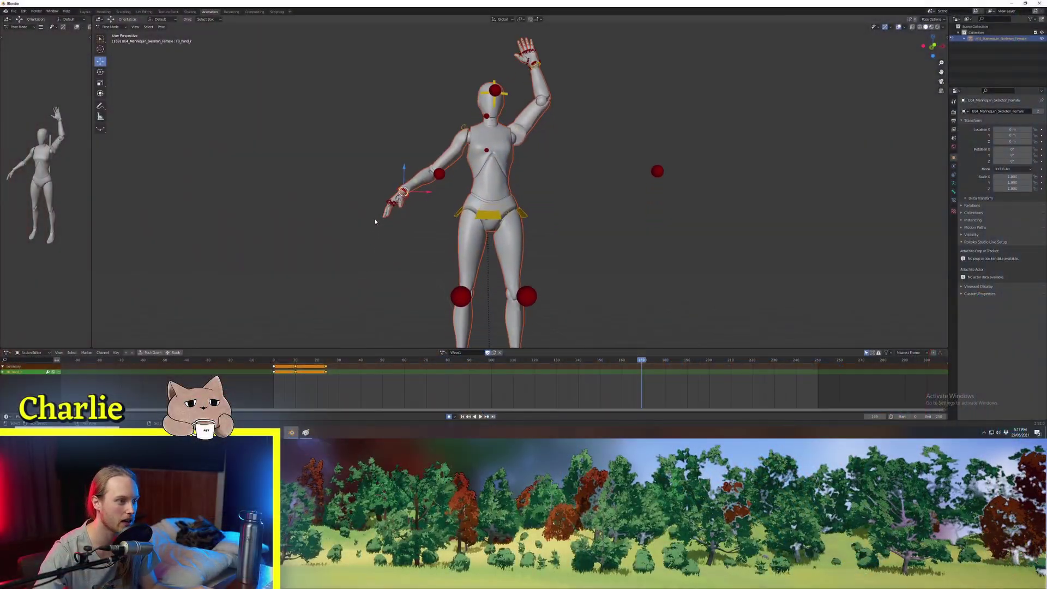
Replace the right hand's keyframes with a lowered, rotated pose beside the hip, keyed at frame 0 and pasted at frame 24.
{"action": "scroll", "coordinate": [374, 235], "scroll_direction": "up", "scroll_amount": 1}
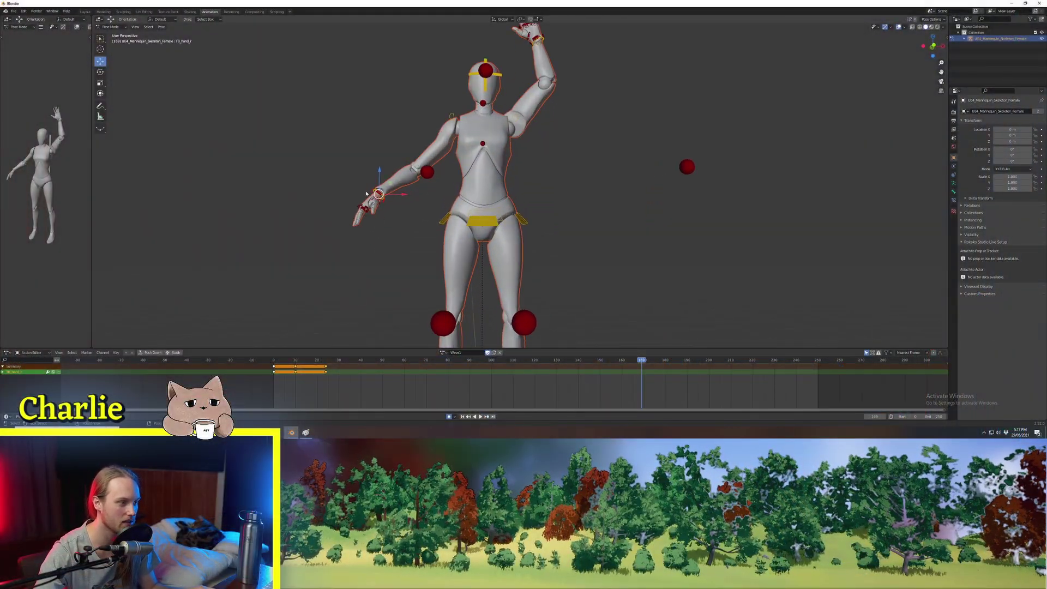
{"action": "left_click", "coordinate": [309, 366]}
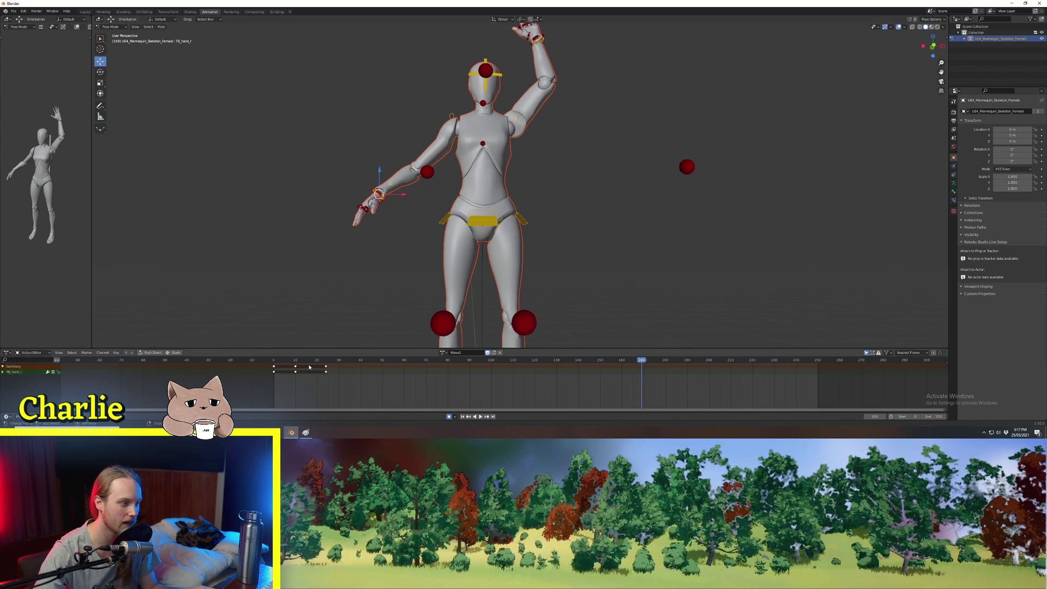
{"action": "left_click", "coordinate": [274, 360]}
{"action": "middle_click_drag", "start_coordinate": [366, 238], "coordinate": [370, 250]}
{"action": "left_click_drag", "start_coordinate": [393, 189], "coordinate": [453, 233]}
{"action": "key", "text": "r"}
{"action": "left_click", "coordinate": [422, 147]}
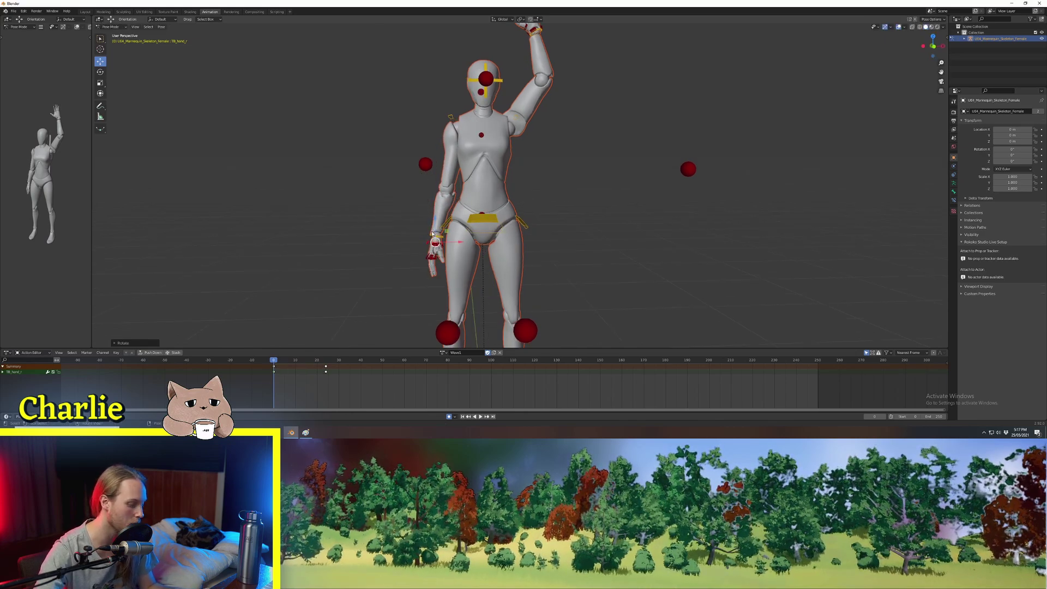
{"action": "left_click", "coordinate": [325, 359]}
{"action": "key", "text": "ctrl+v"}
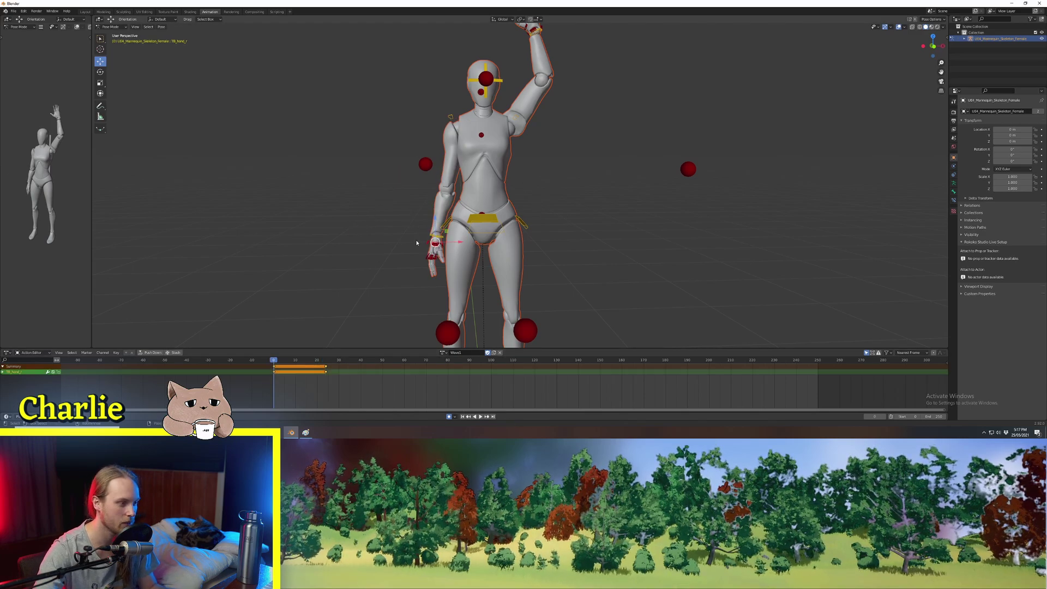
Shift the head control sideways at frame 10, viewed from behind, and play the head motion.
{"action": "scroll", "coordinate": [417, 242], "scroll_direction": "down", "scroll_amount": 1}
{"action": "scroll", "coordinate": [547, 119], "scroll_direction": "up", "scroll_amount": 2}
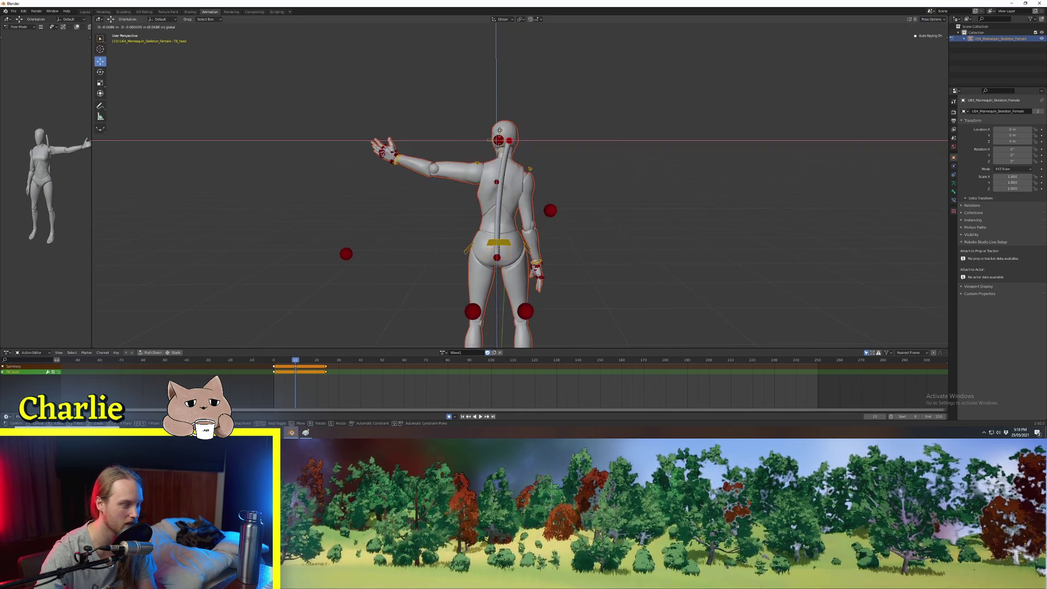
{"action": "left_click", "coordinate": [499, 131]}
{"action": "key", "text": "space"}
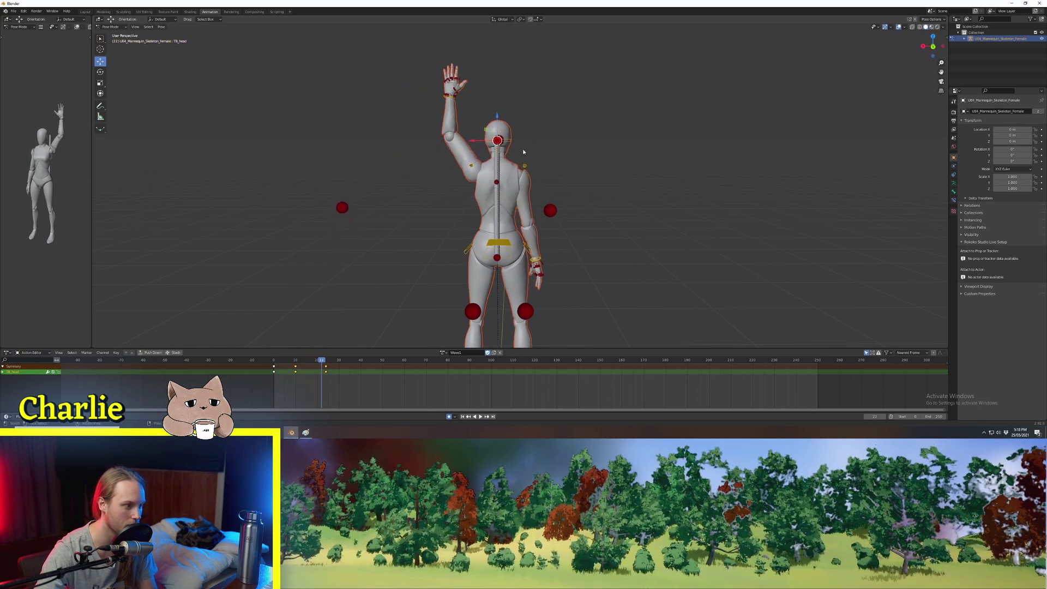
Shift the head control at frame 24 with the Y axis locked, copy that pose to frame 0, and play the loop.
{"action": "key", "text": "g"}
{"action": "key", "text": "shift+y"}
{"action": "left_click", "coordinate": [476, 129]}
{"action": "key", "text": "ctrl+c"}
{"action": "left_click", "coordinate": [275, 359]}
{"action": "key", "text": "ctrl+v"}
{"action": "middle_click_drag", "start_coordinate": [440, 179], "coordinate": [598, 184]}
{"action": "key", "text": "space"}
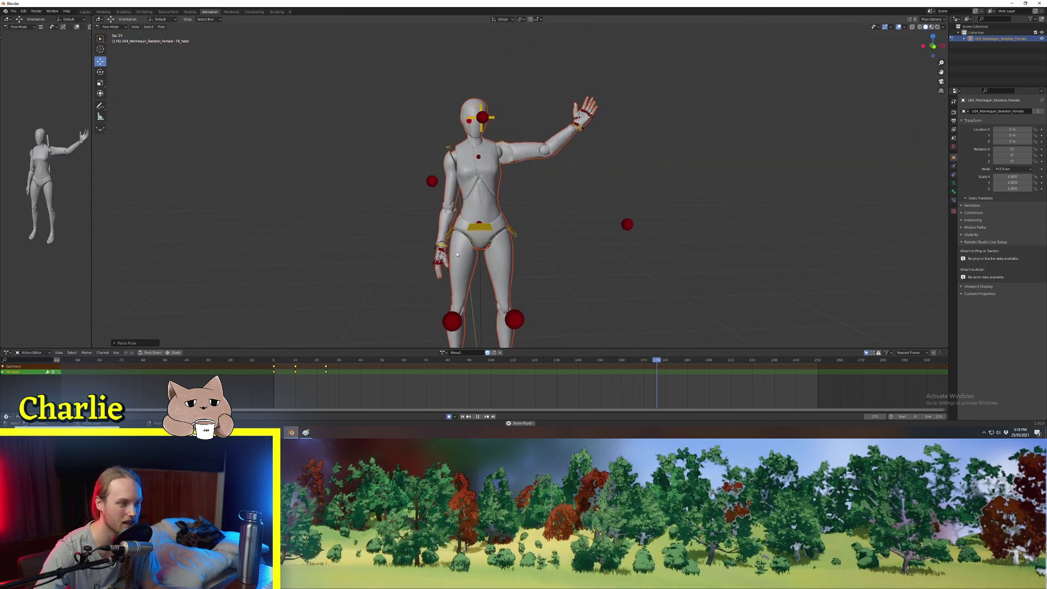
Change the handle type of the head control's keyframes and play the wave, checking it from the front.
{"action": "scroll", "coordinate": [446, 260], "scroll_direction": "up", "scroll_amount": 1}
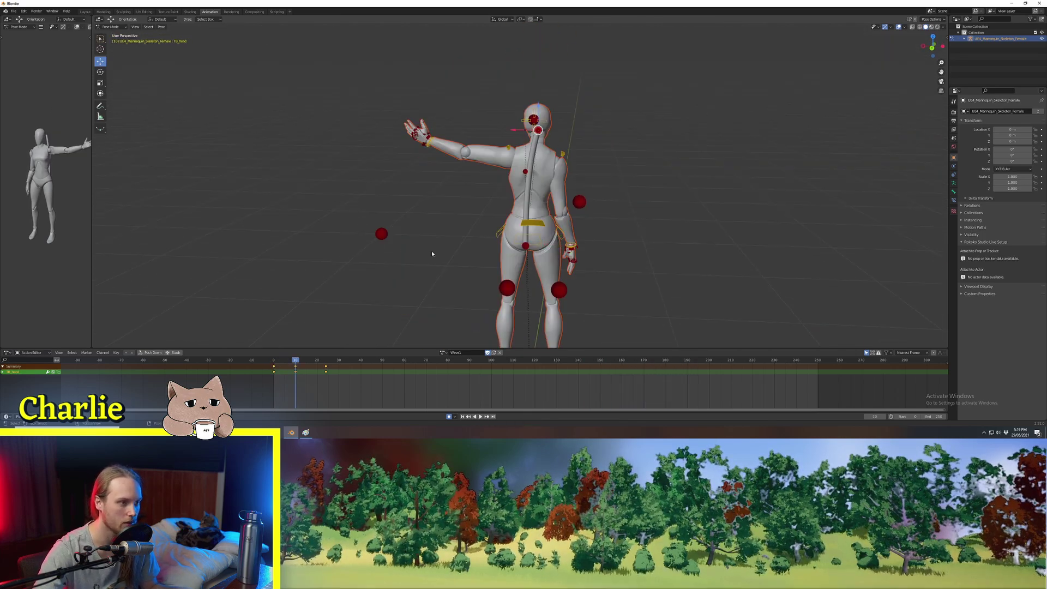
{"action": "right_click", "coordinate": [296, 376]}
{"action": "mouse_move", "coordinate": [297, 375]}
{"action": "left_click", "coordinate": [325, 390]}
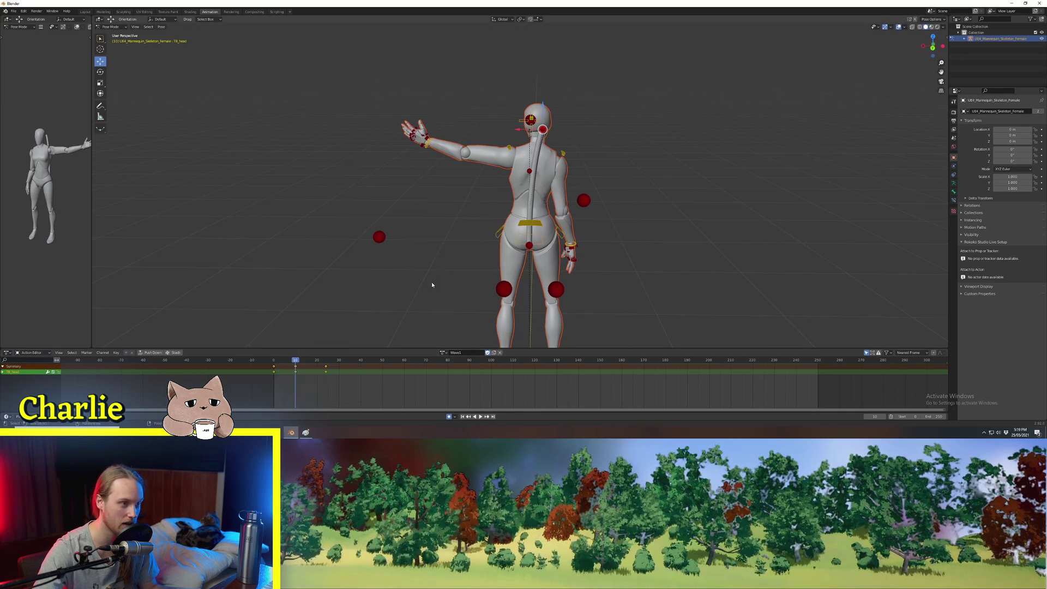
{"action": "key", "text": "space"}
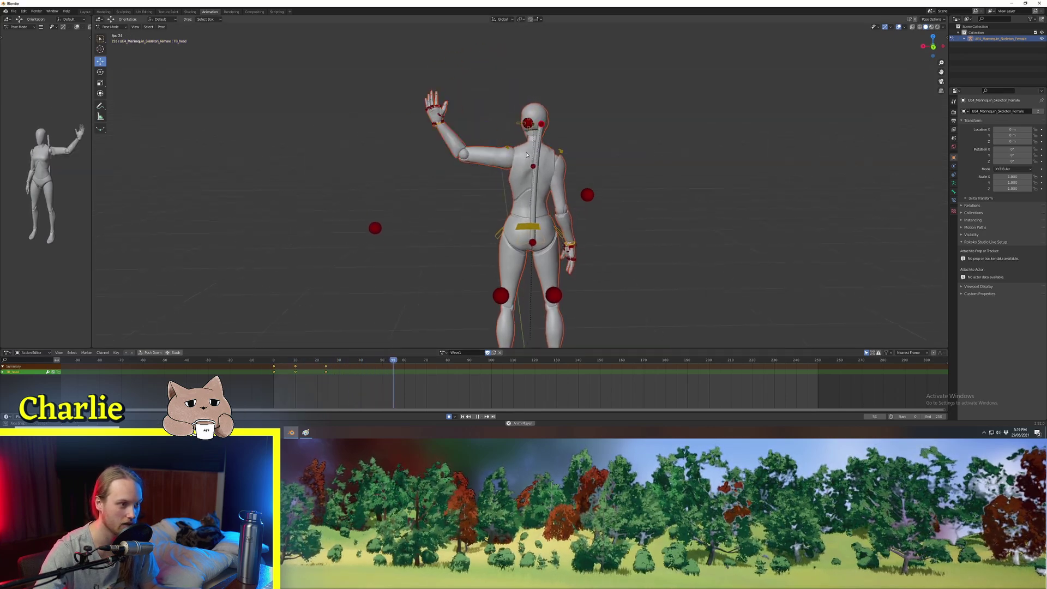
{"action": "middle_click_drag", "start_coordinate": [525, 157], "coordinate": [506, 157]}
{"action": "key", "text": "KP_1"}
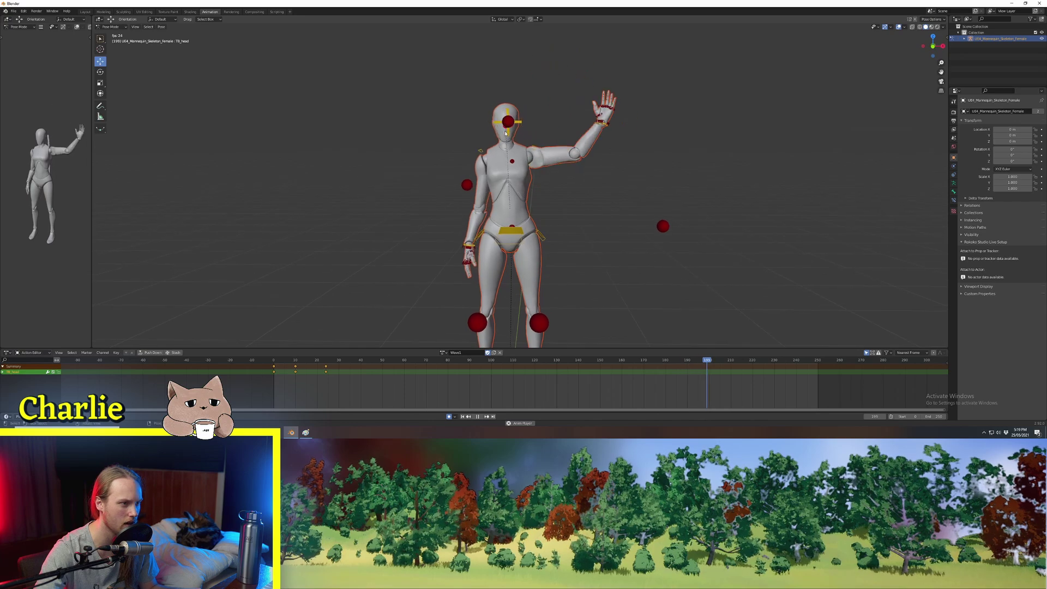
Try moving the head's frame-10 keyframe earlier, to about frame 7, and play the wave.
{"action": "key", "text": "space"}
{"action": "mouse_move", "coordinate": [273, 362]}
{"action": "left_mouse_down"}
{"action": "mouse_move", "coordinate": [295, 370]}
{"action": "mouse_move", "coordinate": [273, 363]}
{"action": "left_mouse_up"}
{"action": "key", "text": "space"}
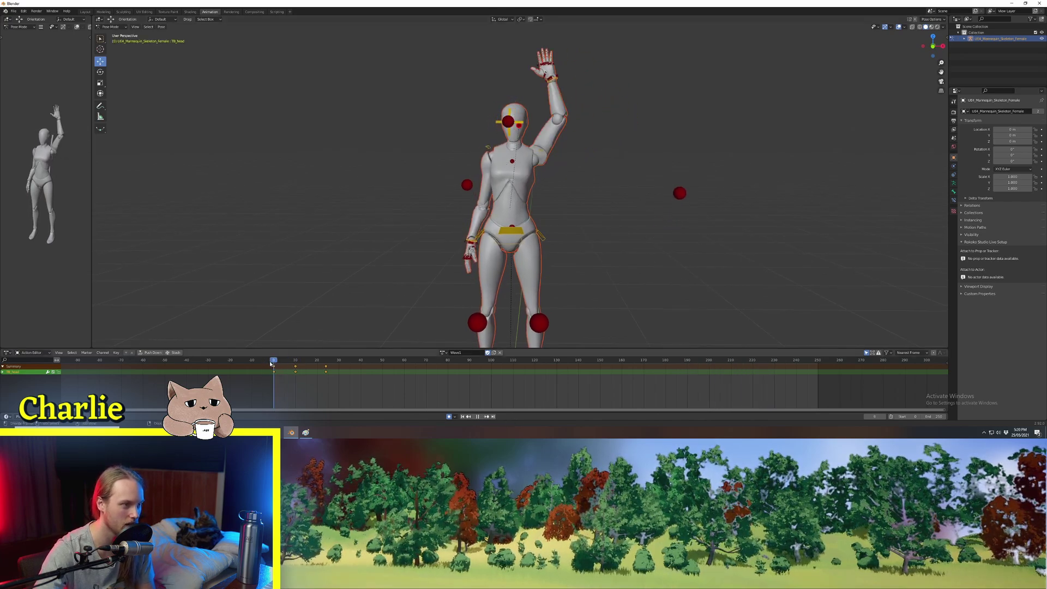
{"action": "left_click", "coordinate": [295, 372]}
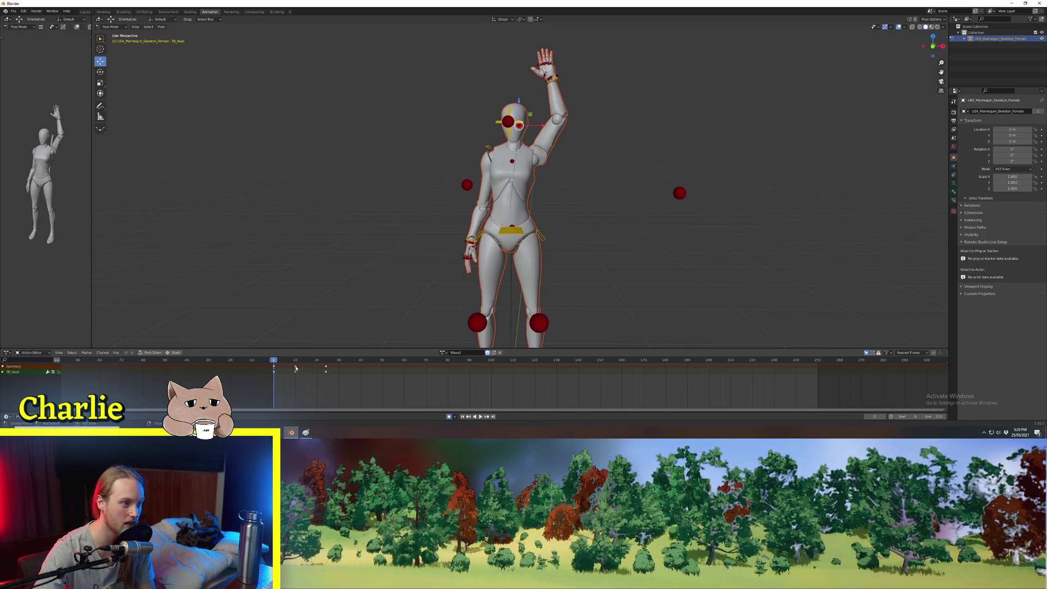
{"action": "key", "text": "space"}
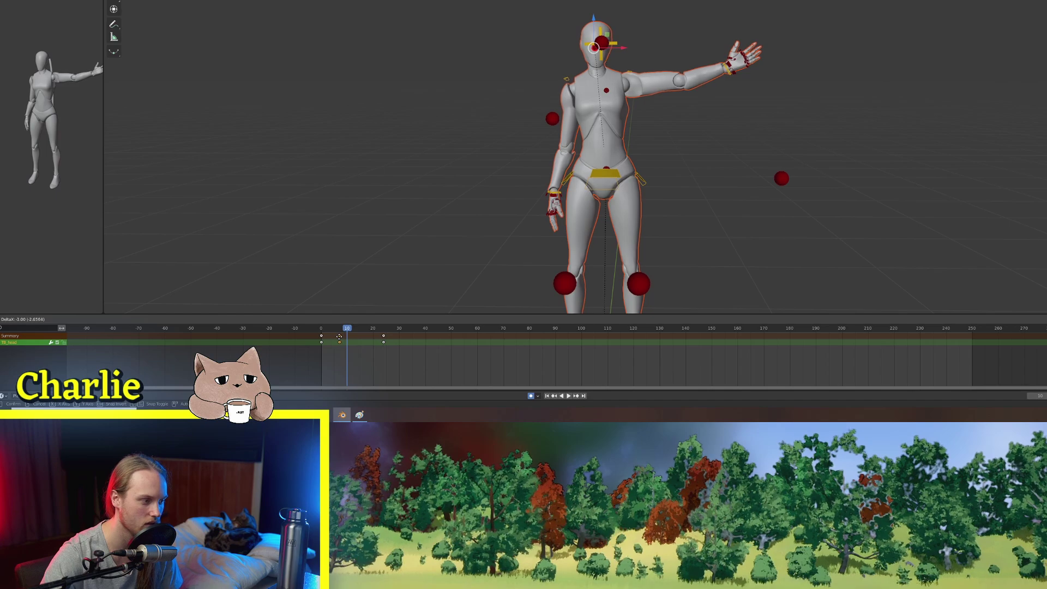
{"action": "left_click", "coordinate": [339, 337]}
{"action": "key", "text": "space"}
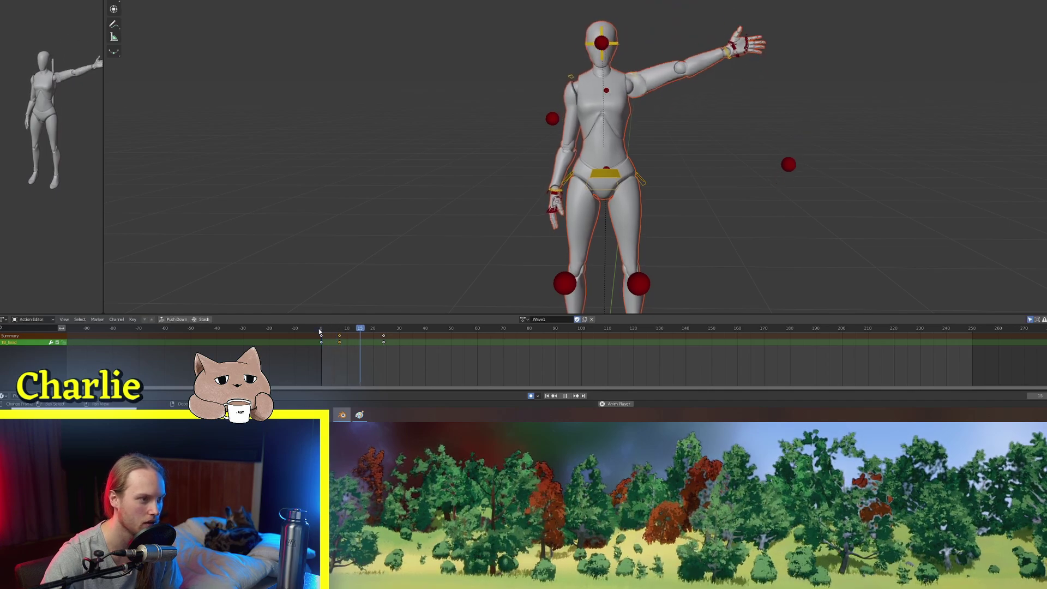
Move the head's middle keyframe to frame 13 and play the wave, viewing it from several angles.
{"action": "key", "text": "Escape"}
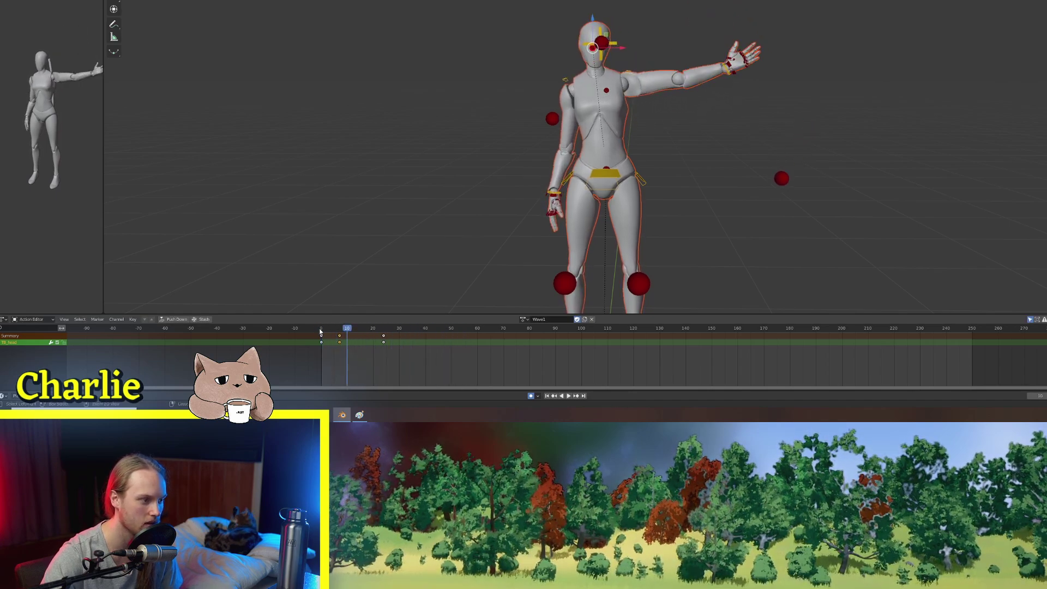
{"action": "key", "text": "g"}
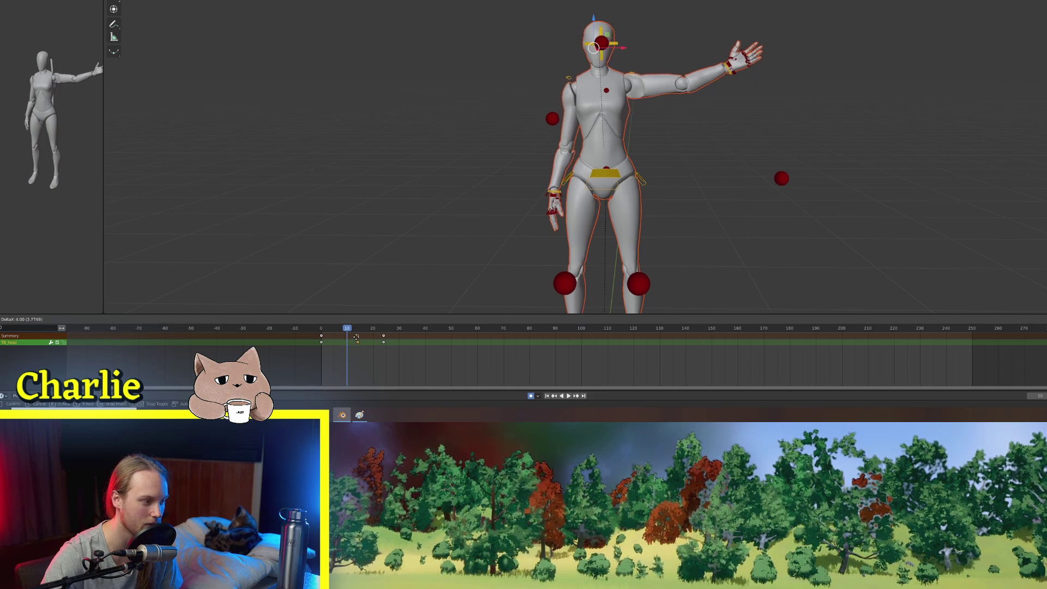
{"action": "left_click", "coordinate": [356, 336]}
{"action": "key", "text": "space"}
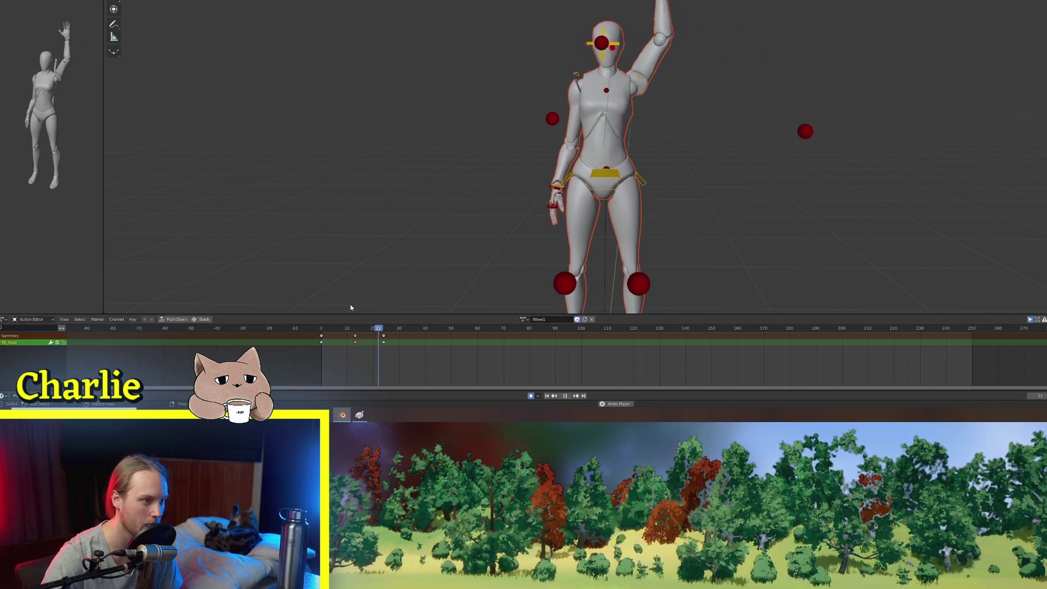
{"action": "middle_click_drag", "start_coordinate": [451, 222], "coordinate": [484, 219]}
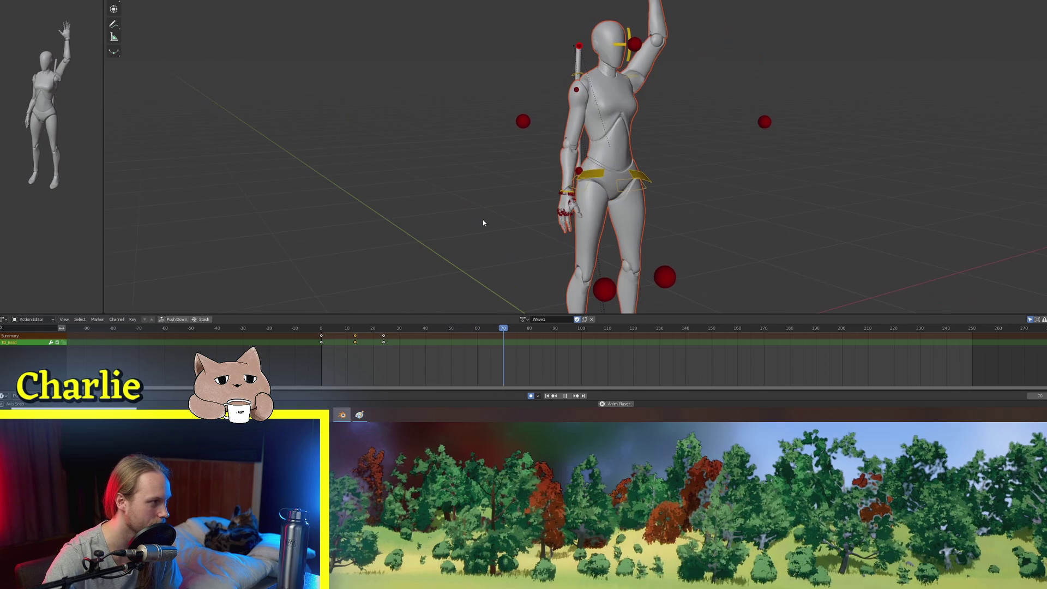
{"action": "middle_click_drag", "start_coordinate": [518, 169], "coordinate": [487, 169]}
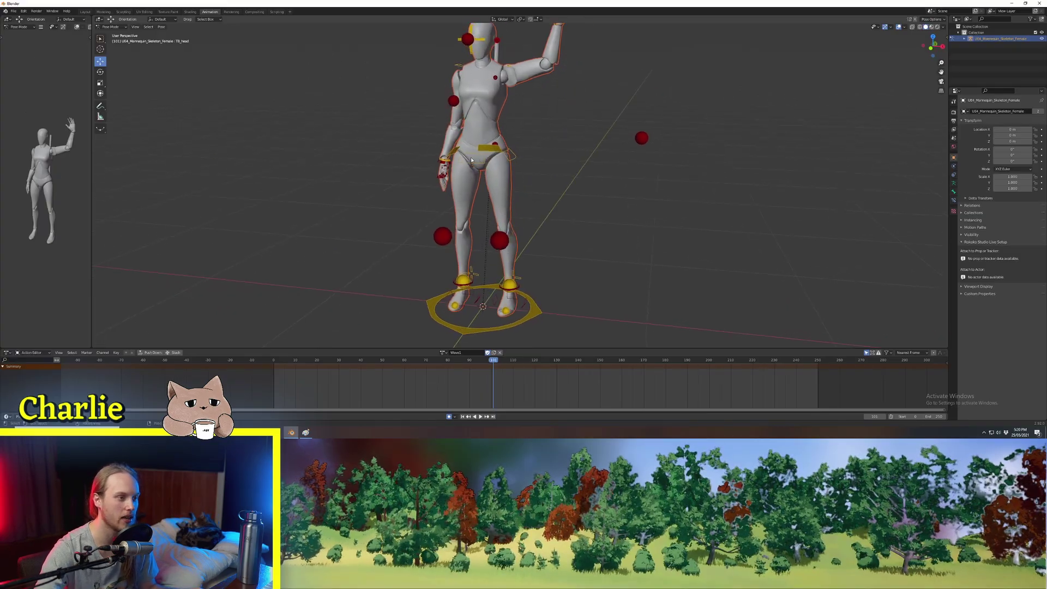
Select the pelvis control and play the wave, examining the body motion from the front and side.
{"action": "left_click", "coordinate": [472, 160]}
{"action": "left_click", "coordinate": [520, 223]}
{"action": "middle_click_drag", "start_coordinate": [520, 226], "coordinate": [567, 236]}
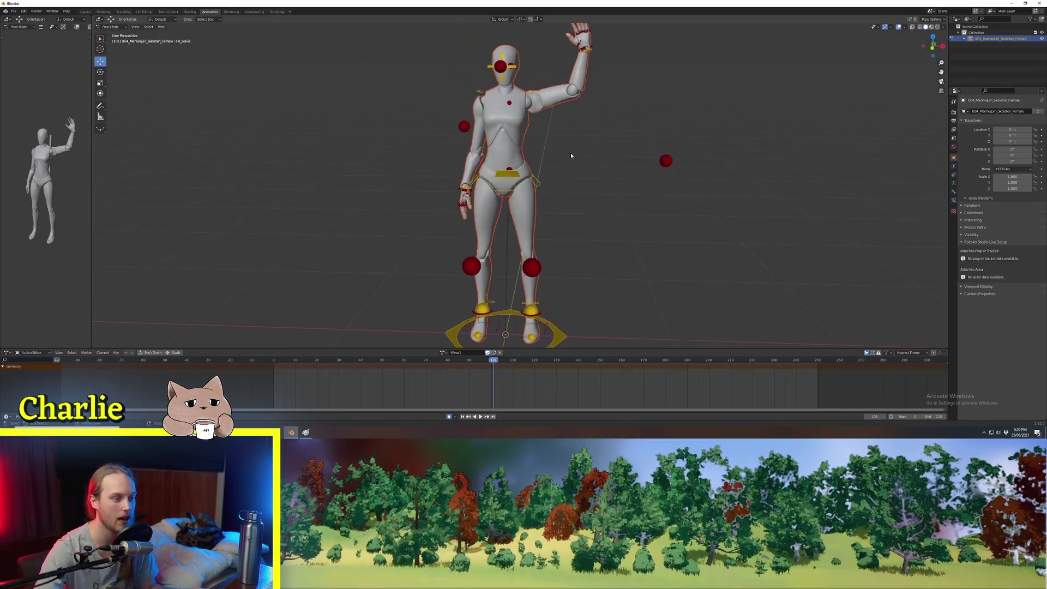
{"action": "middle_click_drag", "start_coordinate": [455, 229], "coordinate": [468, 226]}
{"action": "scroll", "coordinate": [483, 193], "scroll_direction": "up", "scroll_amount": 2}
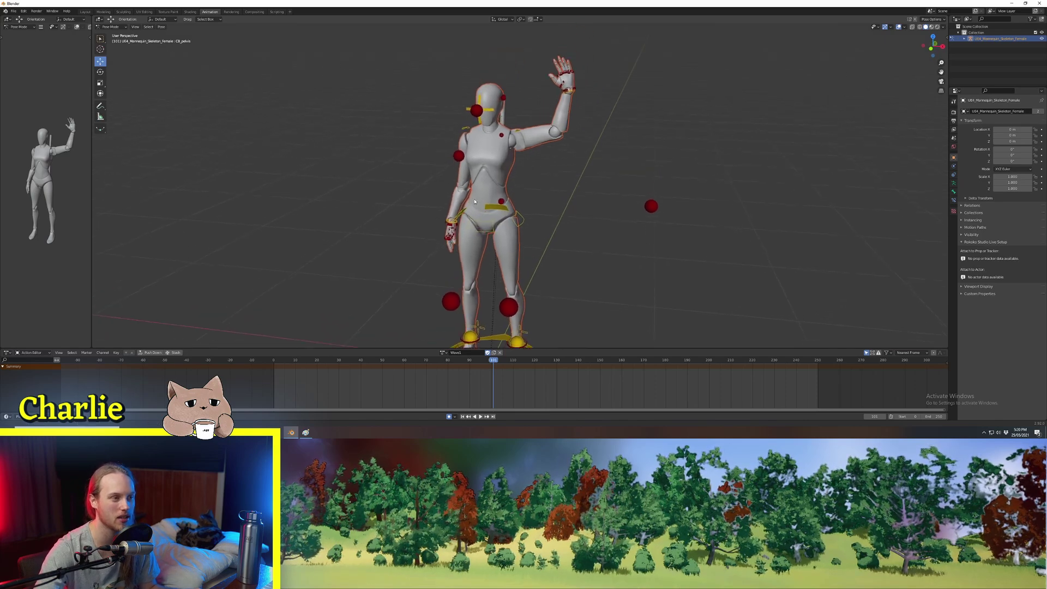
{"action": "key", "text": "space"}
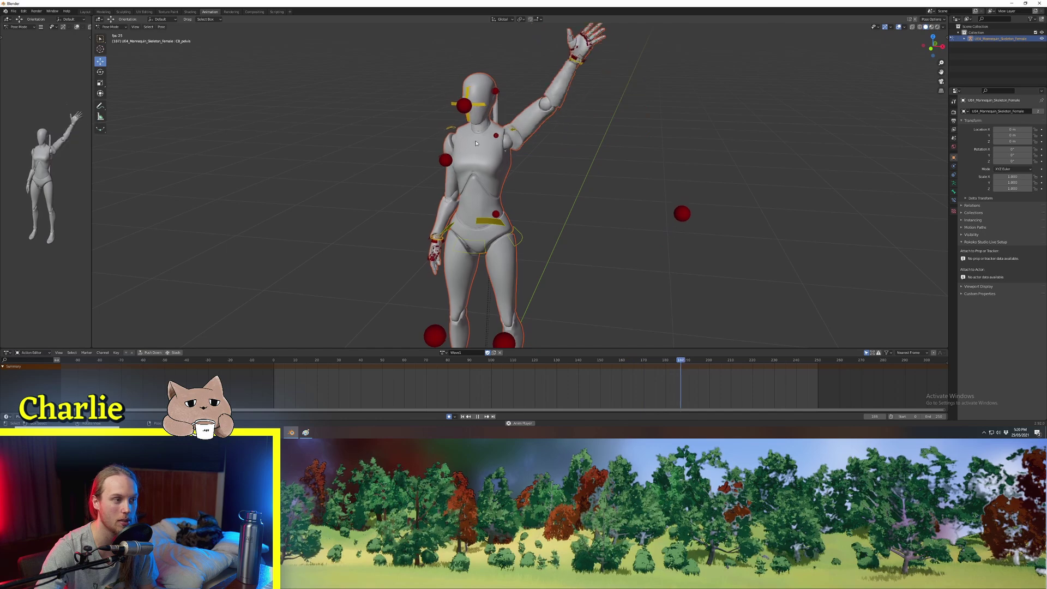
{"action": "middle_click_drag", "start_coordinate": [499, 117], "coordinate": [496, 149]}
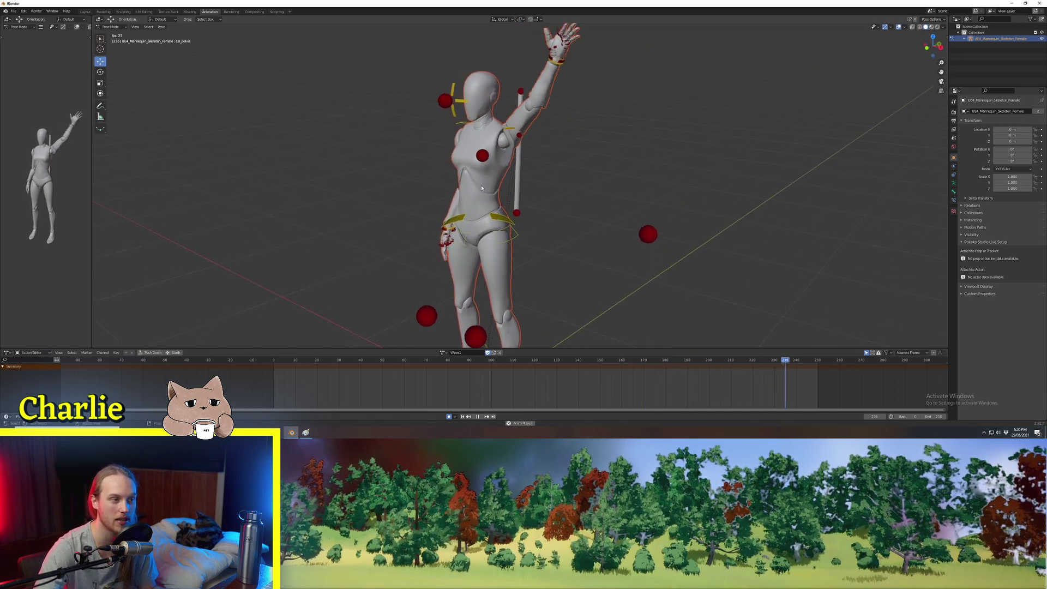
{"action": "key", "text": "space"}
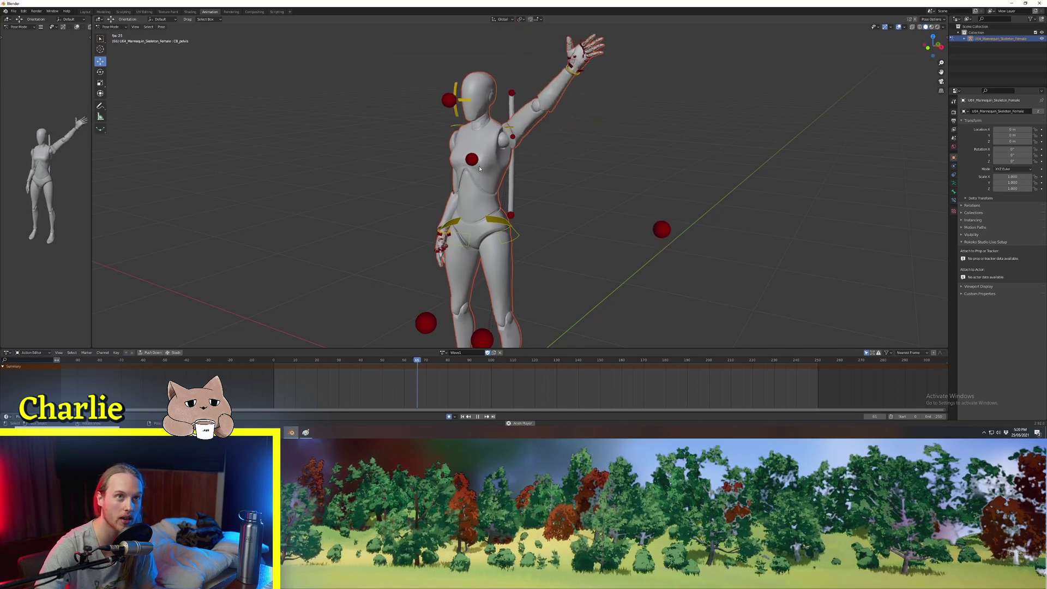
{"action": "key", "text": "space"}
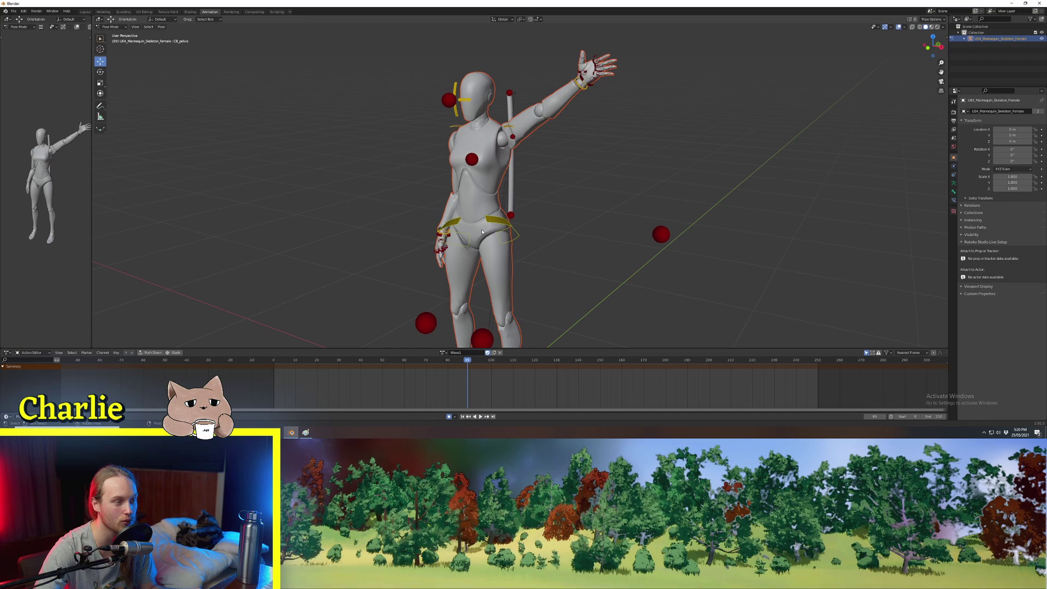
{"action": "key", "text": "space"}
{"action": "middle_click_drag", "start_coordinate": [482, 232], "coordinate": [518, 181]}
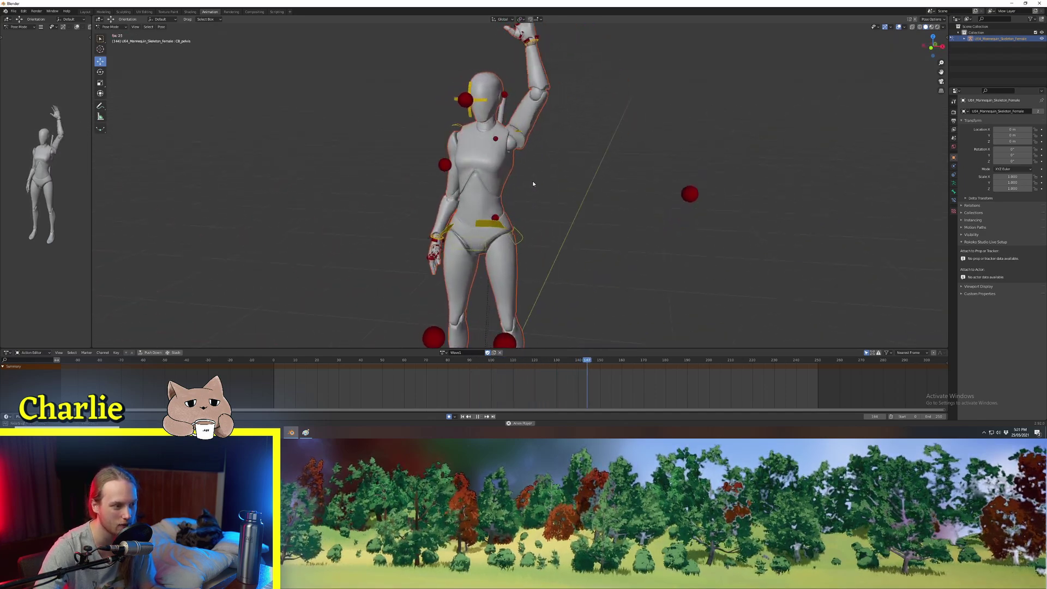
Rotate the waving arm's clavicle upward at frame 0, paste that pose at frame 24, and play the loop.
{"action": "left_click", "coordinate": [494, 158]}
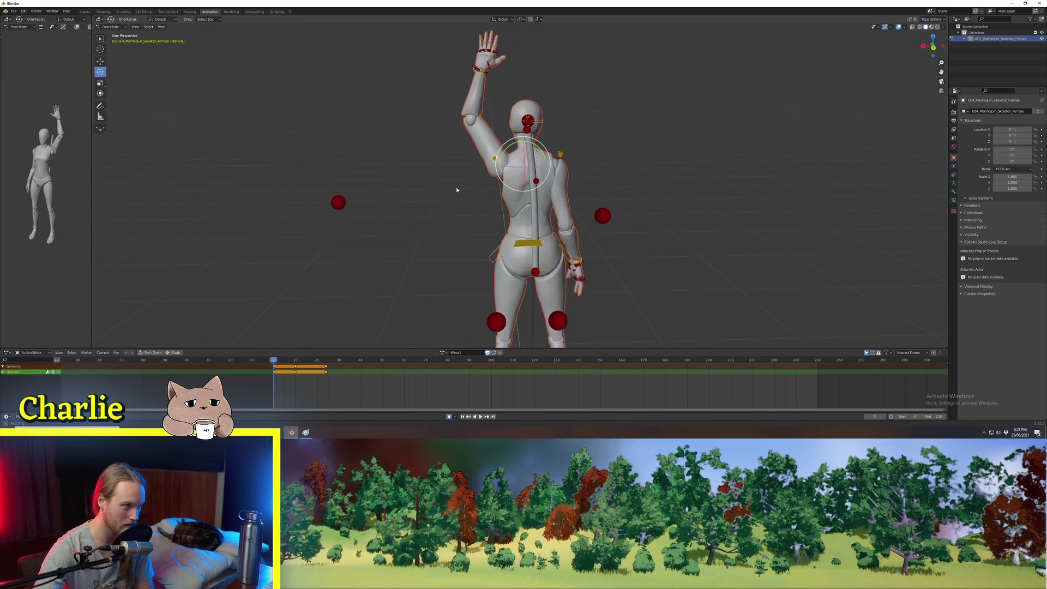
{"action": "scroll", "coordinate": [452, 224], "scroll_direction": "up", "scroll_amount": 2}
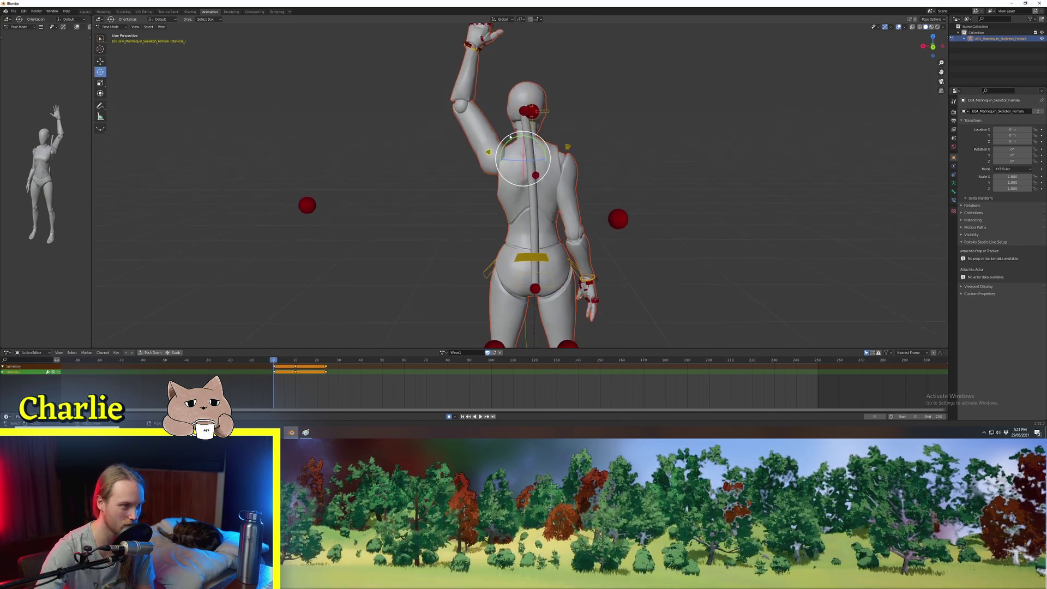
{"action": "left_click_drag", "start_coordinate": [510, 137], "coordinate": [519, 134]}
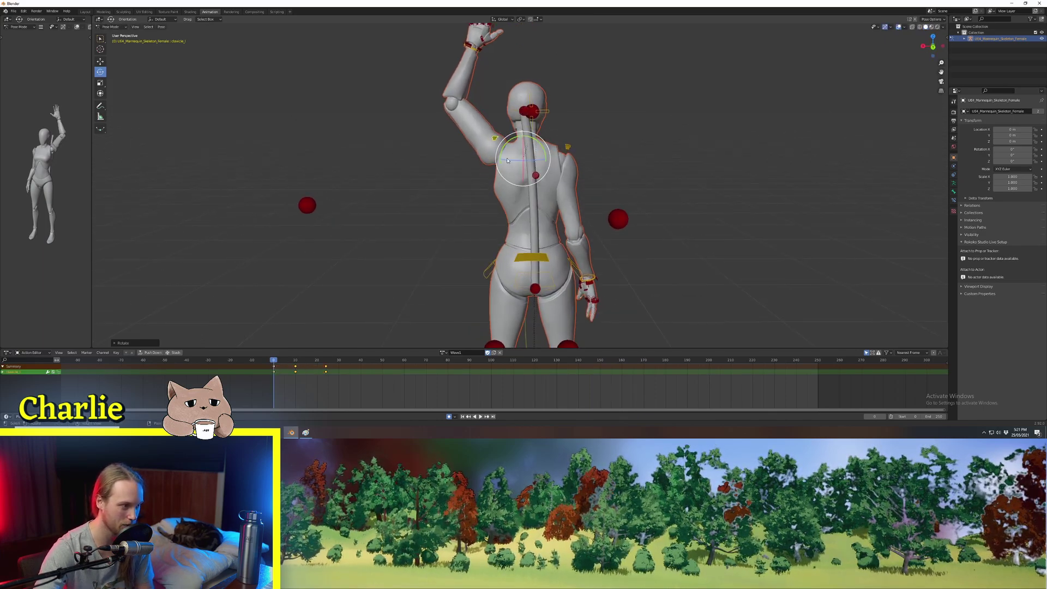
{"action": "key", "text": "ctrl+c"}
{"action": "key", "text": "Up"}
{"action": "key", "text": "Up"}
{"action": "key", "text": "ctrl+v"}
{"action": "key", "text": "space"}
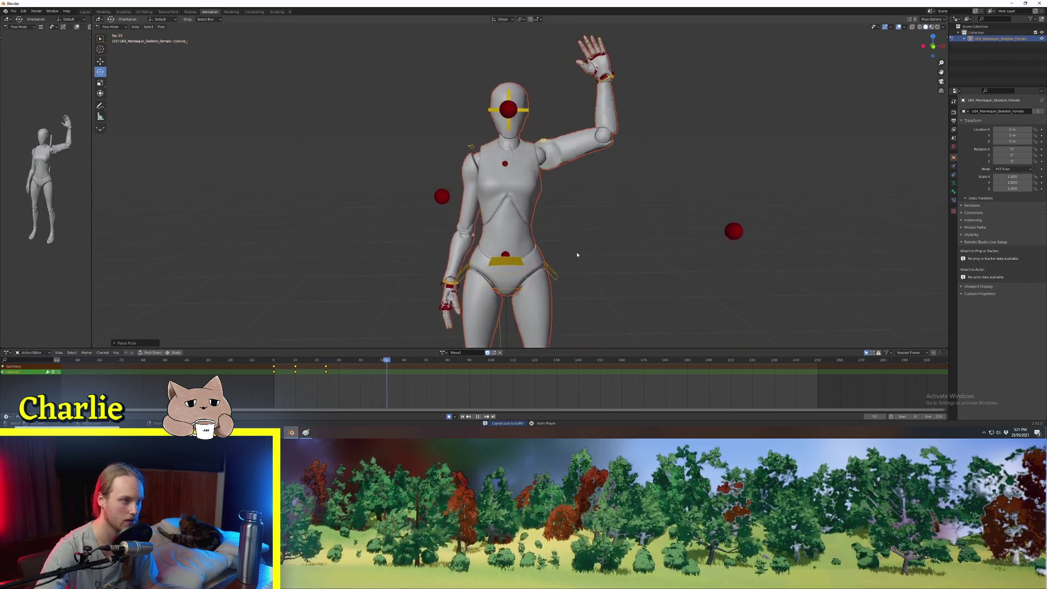
{"action": "scroll", "coordinate": [576, 254], "scroll_direction": "down", "scroll_amount": 2}
{"action": "middle_click_drag", "start_coordinate": [579, 259], "coordinate": [571, 260]}
{"action": "key", "text": "space"}
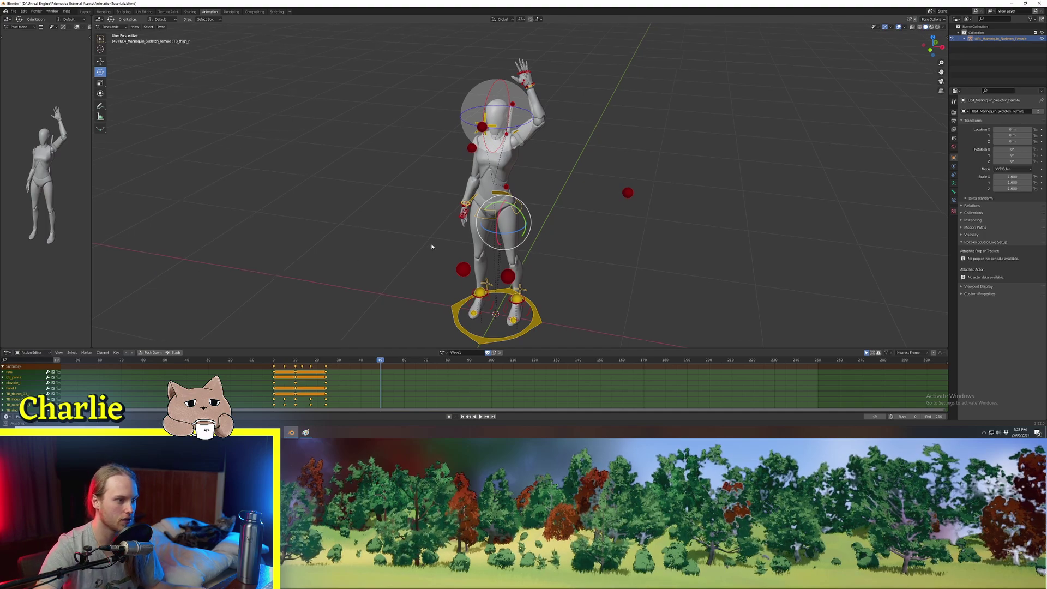
Select all of the rig's controls and choose Wave1 as the active action.
{"action": "middle_click_drag", "start_coordinate": [431, 246], "coordinate": [440, 236]}
{"action": "left_click", "coordinate": [624, 227]}
{"action": "middle_click_drag", "start_coordinate": [624, 228], "coordinate": [592, 233]}
{"action": "key", "text": "a"}
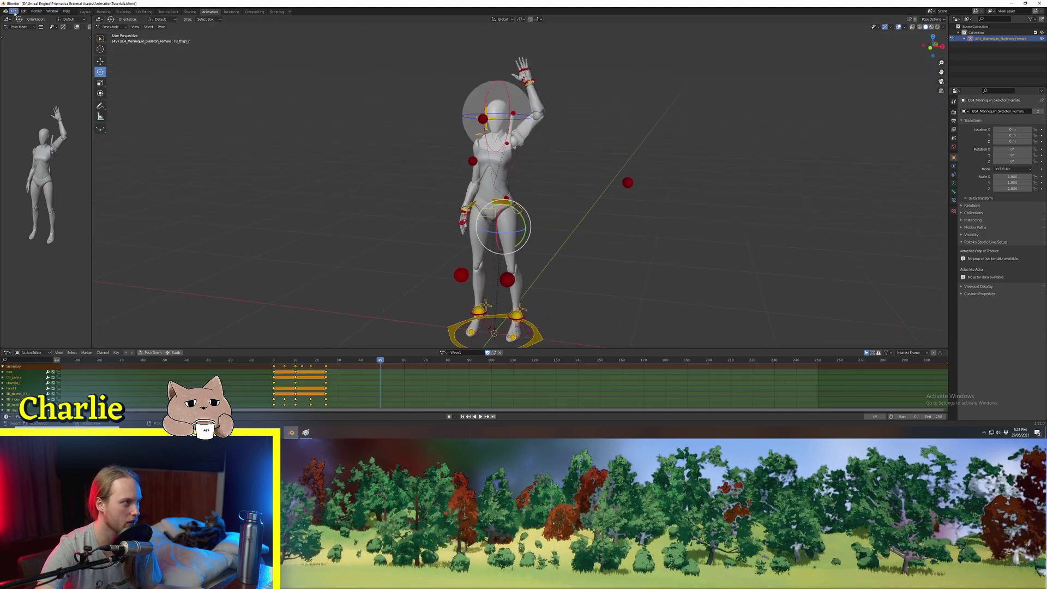
{"action": "left_click", "coordinate": [442, 353]}
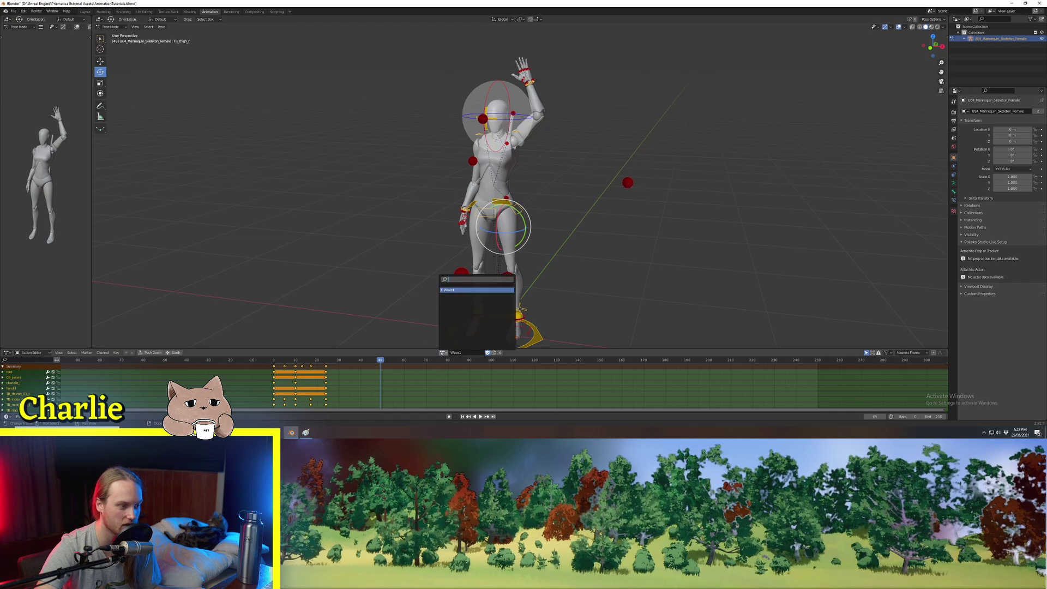
{"action": "left_click", "coordinate": [449, 290]}
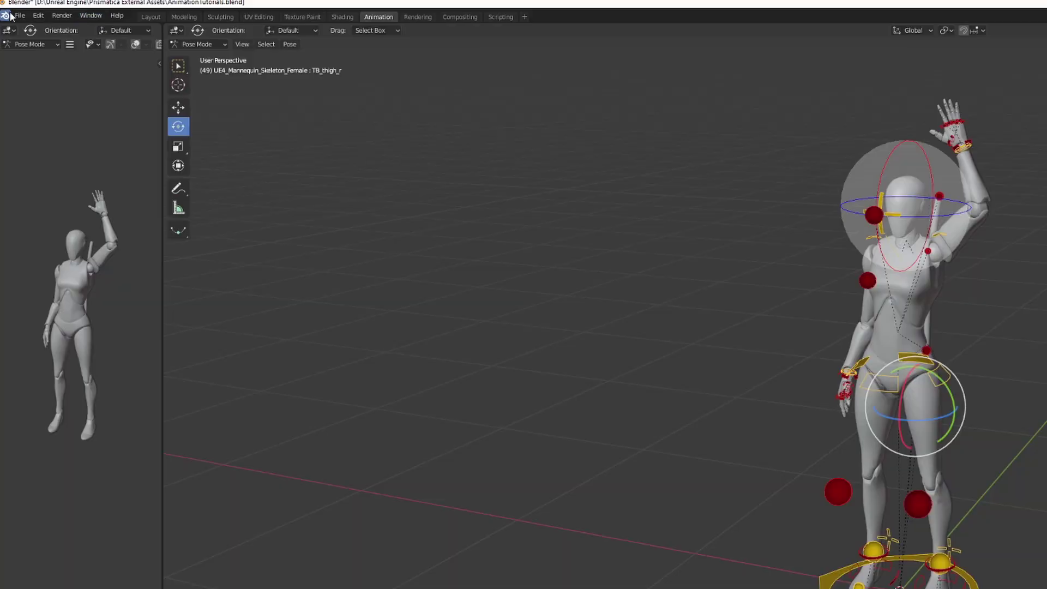
Export Wave1 as a Mr Mannequins FBX with Export Actions enabled and // as the action folder.
{"action": "left_click", "coordinate": [13, 11]}
{"action": "mouse_move", "coordinate": [26, 102]}
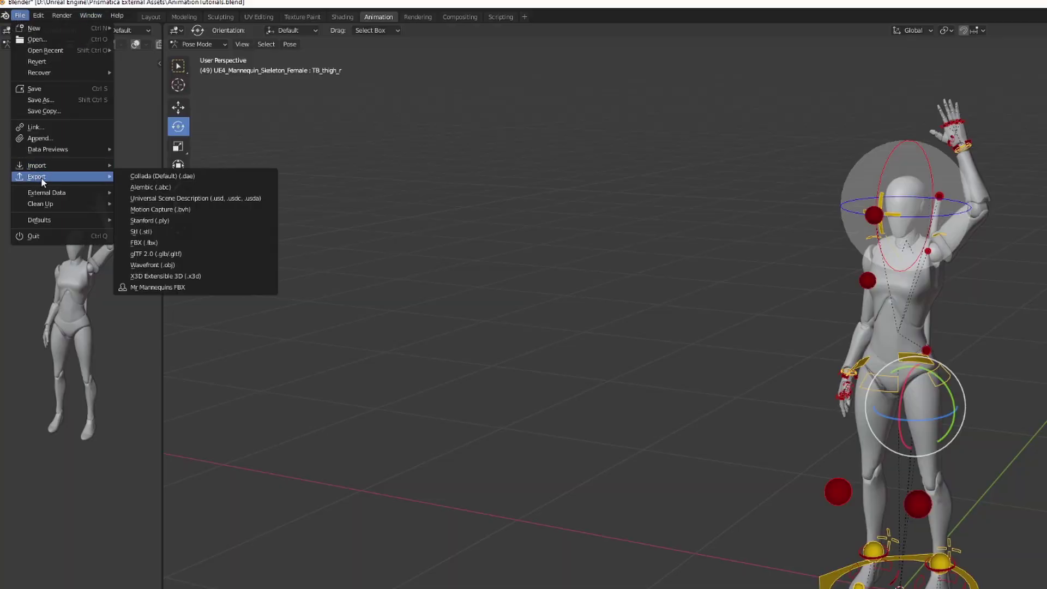
{"action": "left_click", "coordinate": [169, 288]}
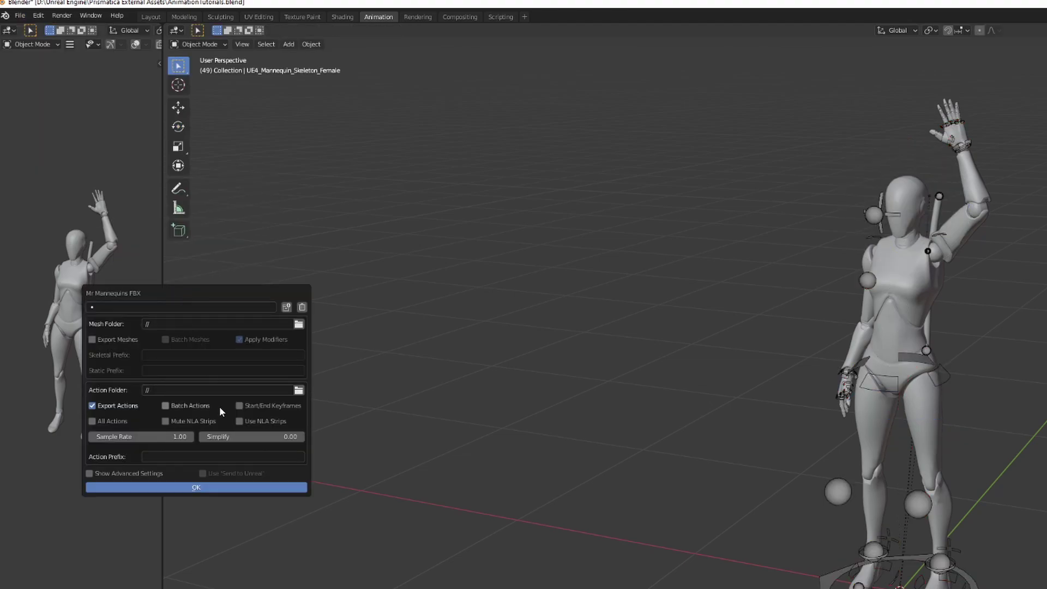
{"action": "left_click", "coordinate": [105, 407]}
{"action": "left_click", "coordinate": [109, 407]}
{"action": "left_click", "coordinate": [266, 411]}
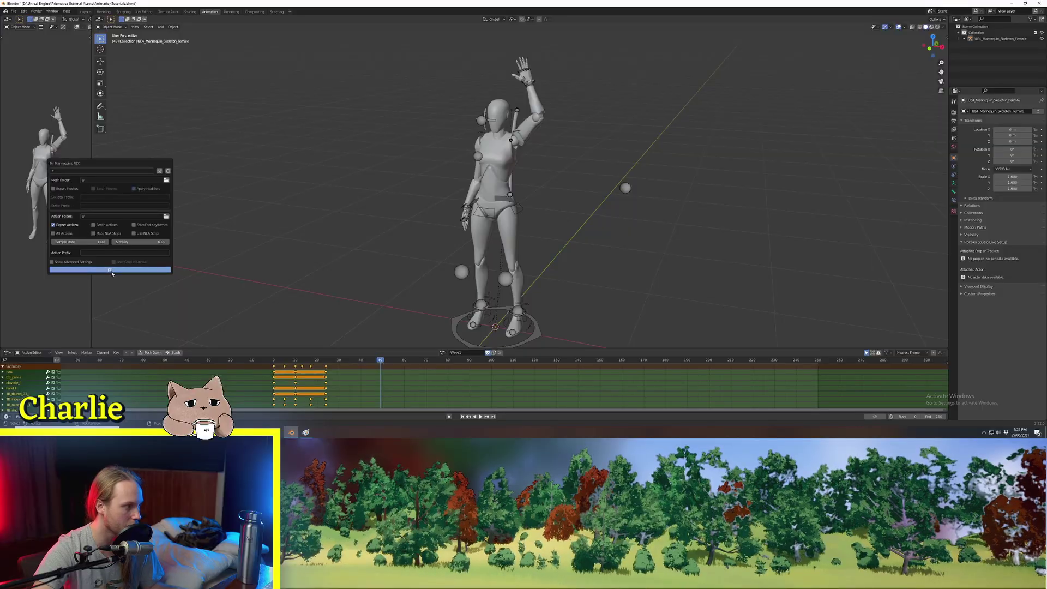
{"action": "left_click", "coordinate": [111, 270]}
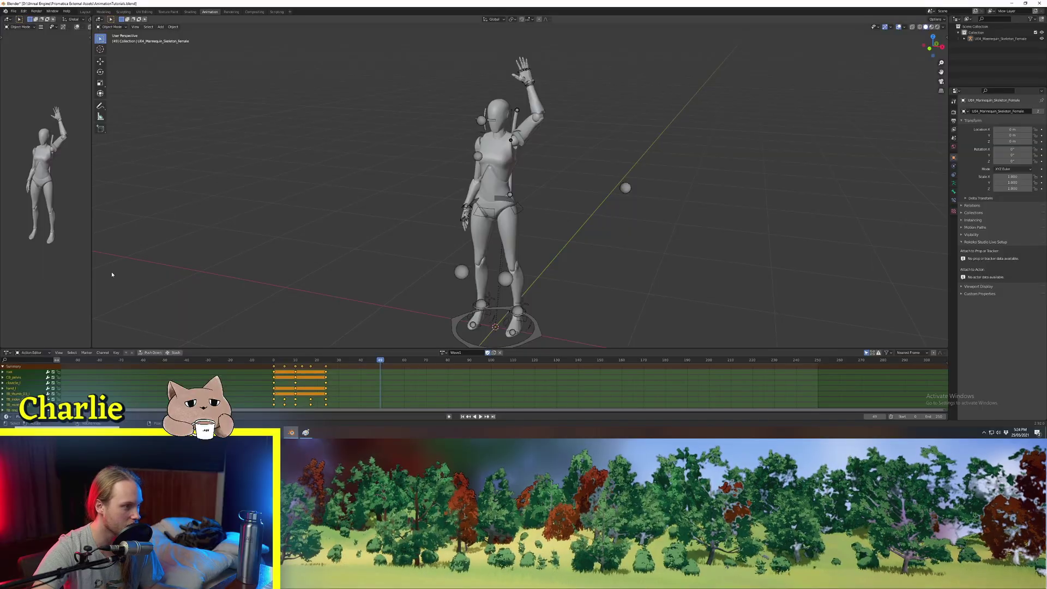
Switch to Unreal Engine and bring Wave1.fbx into the Content/Prismatica/Characters/Humanoids folder.
{"action": "middle_click_drag", "start_coordinate": [385, 266], "coordinate": [469, 267]}
{"action": "left_click", "coordinate": [1012, 3]}
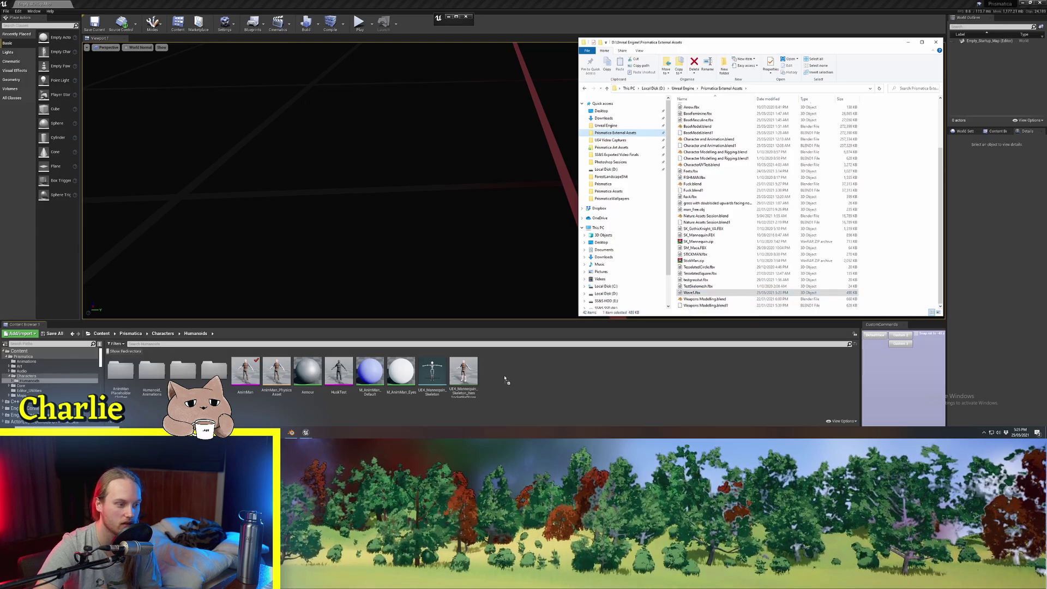
{"action": "left_click_drag", "start_coordinate": [506, 380], "coordinate": [507, 381]}
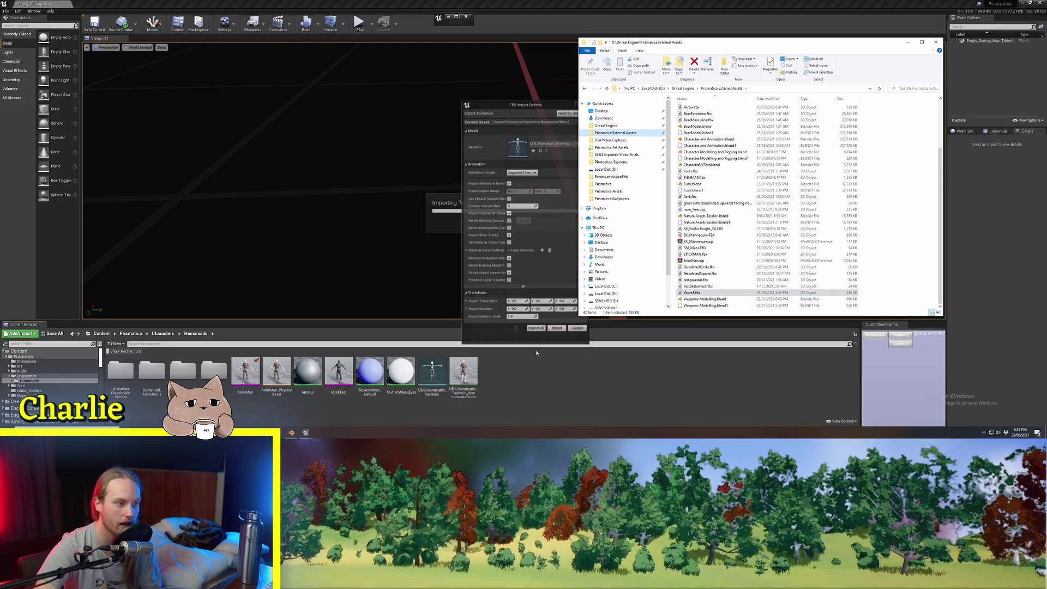
Import the Wave1 animation using UE4_Mannequin_Skeleton with the Exported Time animation length.
{"action": "left_click", "coordinate": [907, 45]}
{"action": "left_click", "coordinate": [553, 143]}
{"action": "scroll", "coordinate": [554, 248], "scroll_direction": "down", "scroll_amount": 2}
{"action": "scroll", "coordinate": [558, 234], "scroll_direction": "up", "scroll_amount": 2}
{"action": "left_click", "coordinate": [551, 143]}
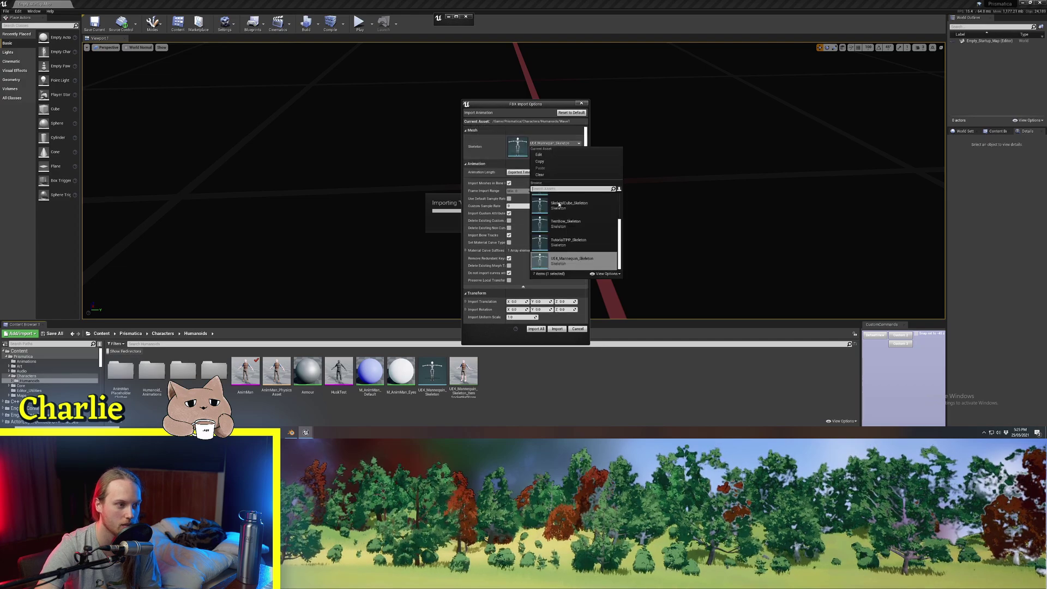
{"action": "left_click", "coordinate": [504, 215]}
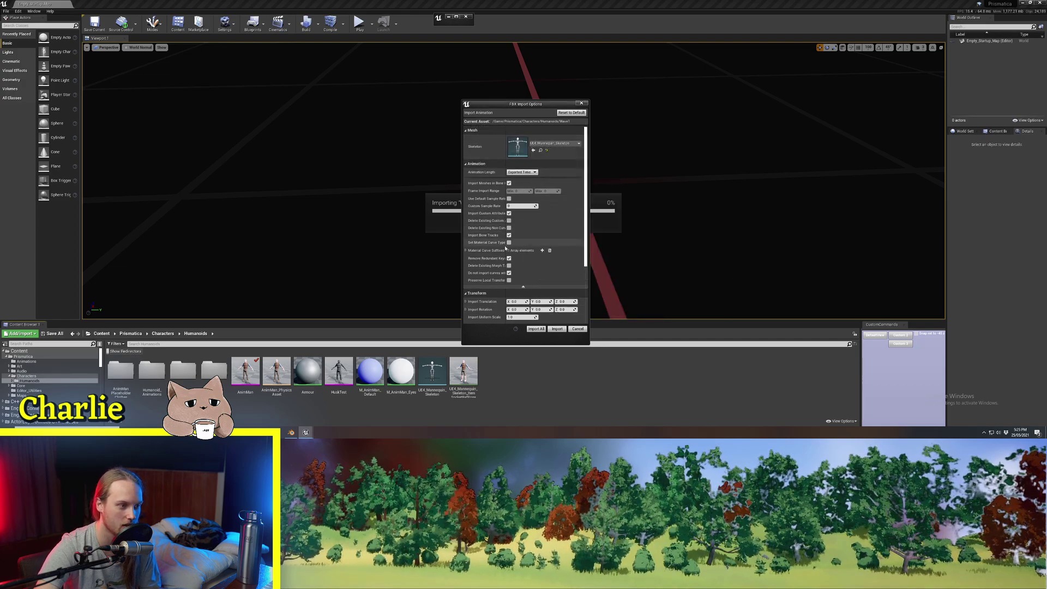
{"action": "left_click", "coordinate": [537, 330]}
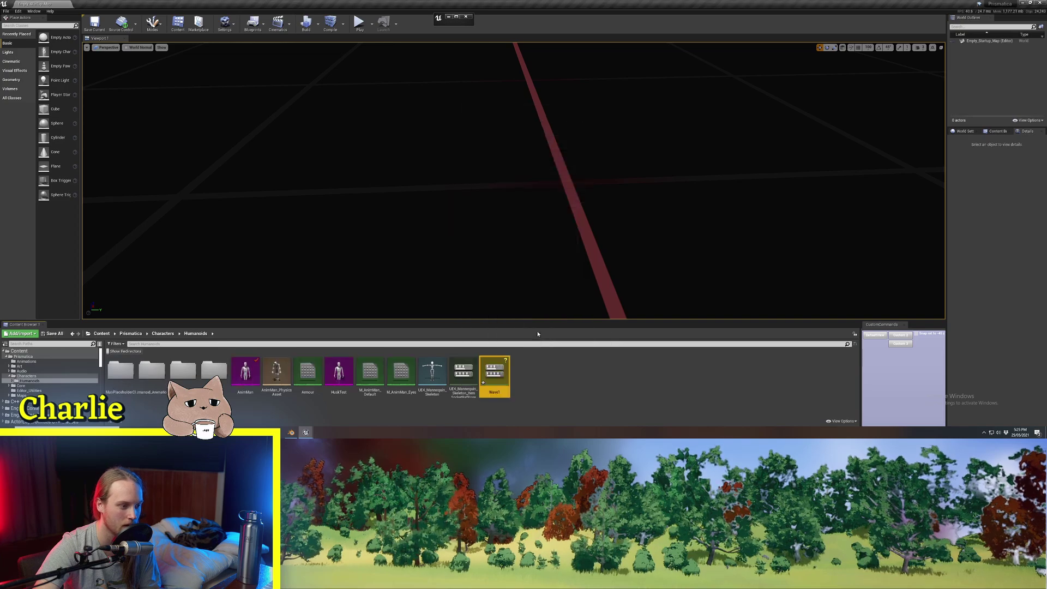
Open the imported Wave1 animation and examine the wave on the preview character.
{"action": "double_click", "coordinate": [493, 375]}
{"action": "double_click", "coordinate": [655, 187]}
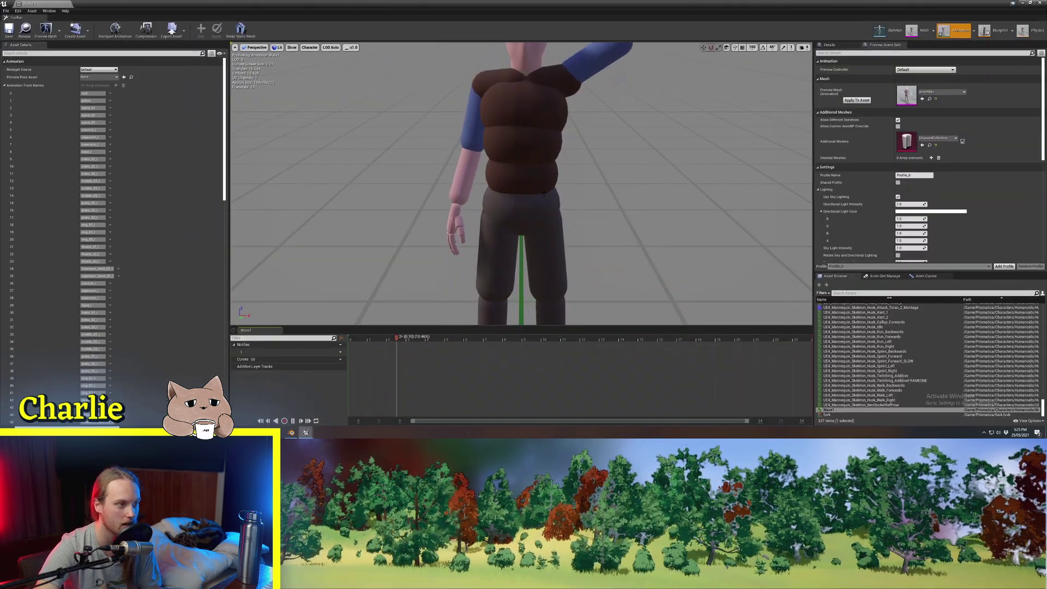
{"action": "right_click_drag", "start_coordinate": [520, 183], "coordinate": [469, 210]}
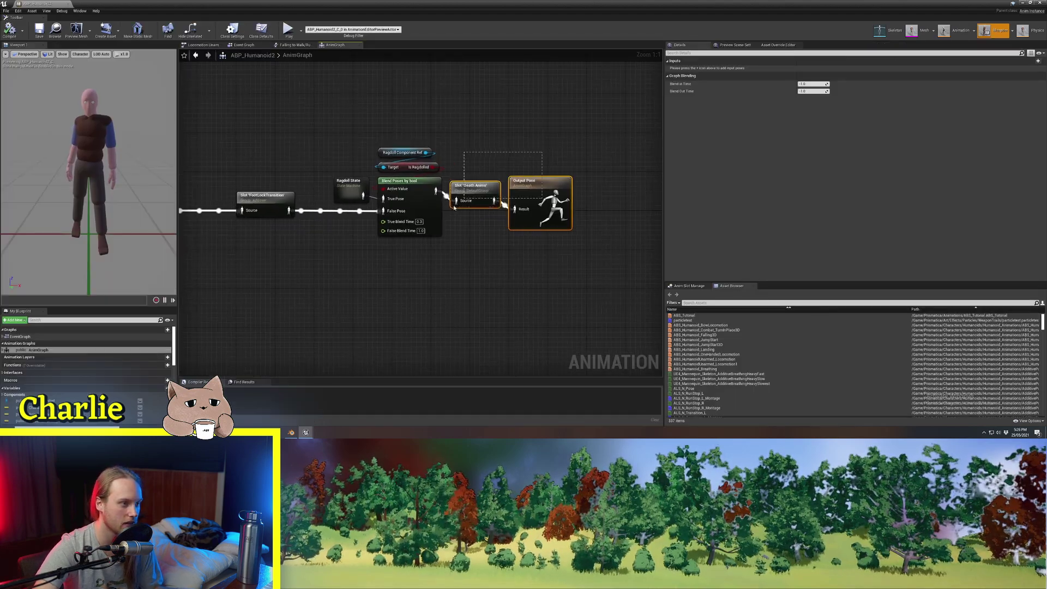
Move the Output Pose node farther from the Death Anims slot in the AnimGraph to make room between them.
{"action": "left_click_drag", "start_coordinate": [453, 207], "coordinate": [451, 209]}
{"action": "right_click_drag", "start_coordinate": [591, 155], "coordinate": [467, 175]}
{"action": "left_click", "coordinate": [467, 174]}
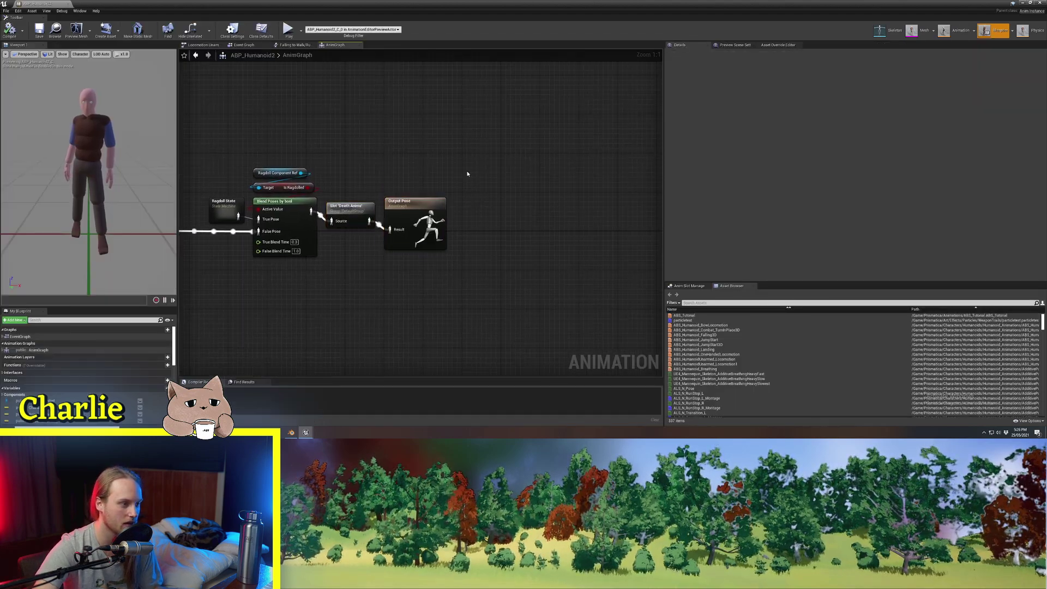
{"action": "left_click_drag", "start_coordinate": [424, 203], "coordinate": [605, 200]}
{"action": "left_click", "coordinate": [440, 261]}
{"action": "right_click_drag", "start_coordinate": [441, 260], "coordinate": [409, 231]}
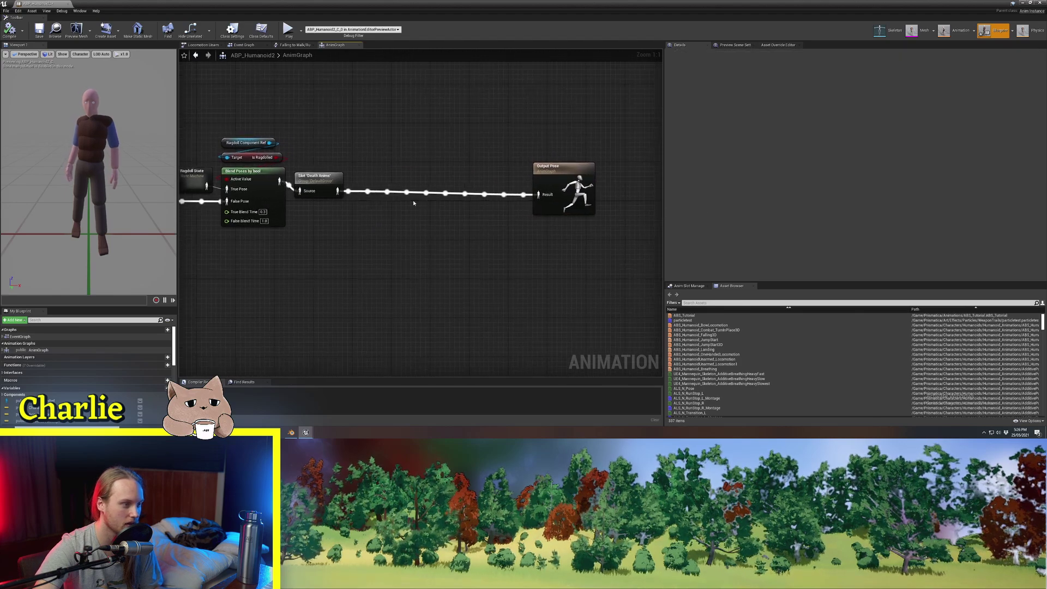
Add a Layered blend per bone node and wire it between the Death Anims slot and Output Pose through its Base Pose.
{"action": "right_click", "coordinate": [410, 244]}
{"action": "type", "text": "blend per"}
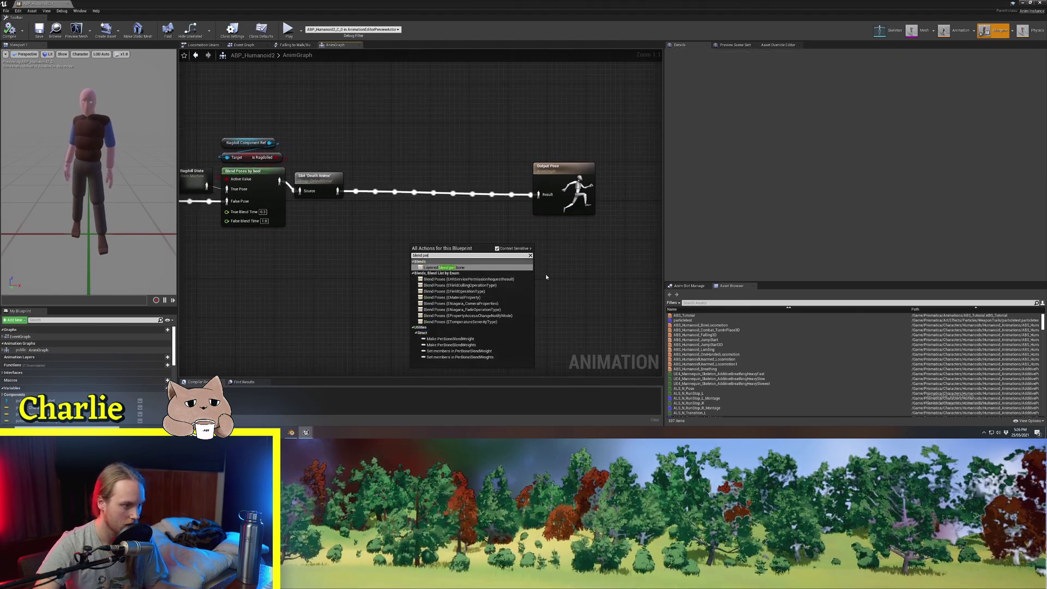
{"action": "key", "text": "Return"}
{"action": "scroll", "coordinate": [469, 223], "scroll_direction": "up", "scroll_amount": 5}
{"action": "left_click_drag", "start_coordinate": [440, 273], "coordinate": [461, 154]}
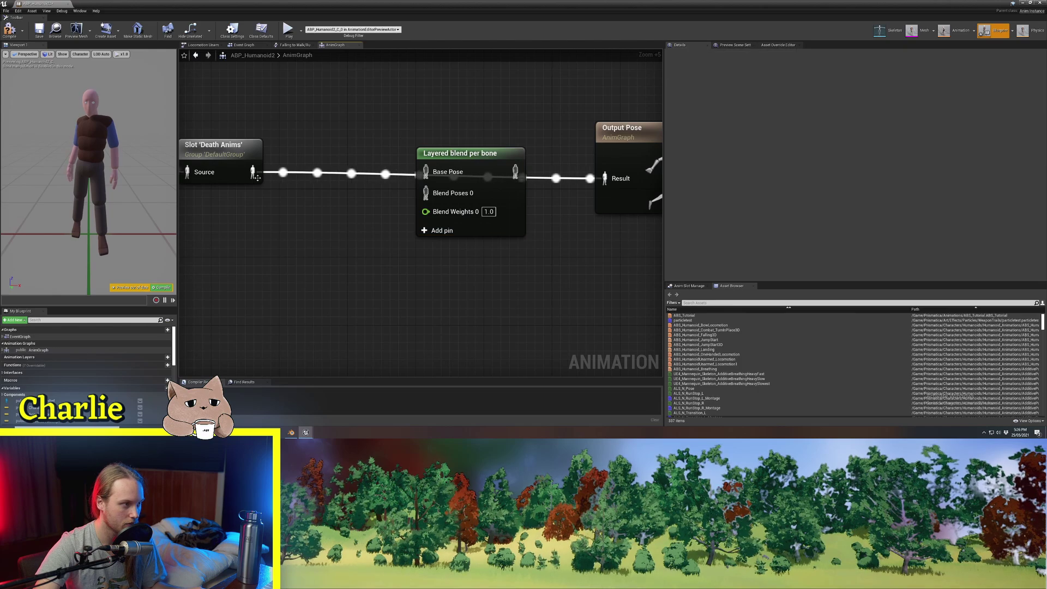
{"action": "left_click_drag", "start_coordinate": [253, 175], "coordinate": [439, 172]}
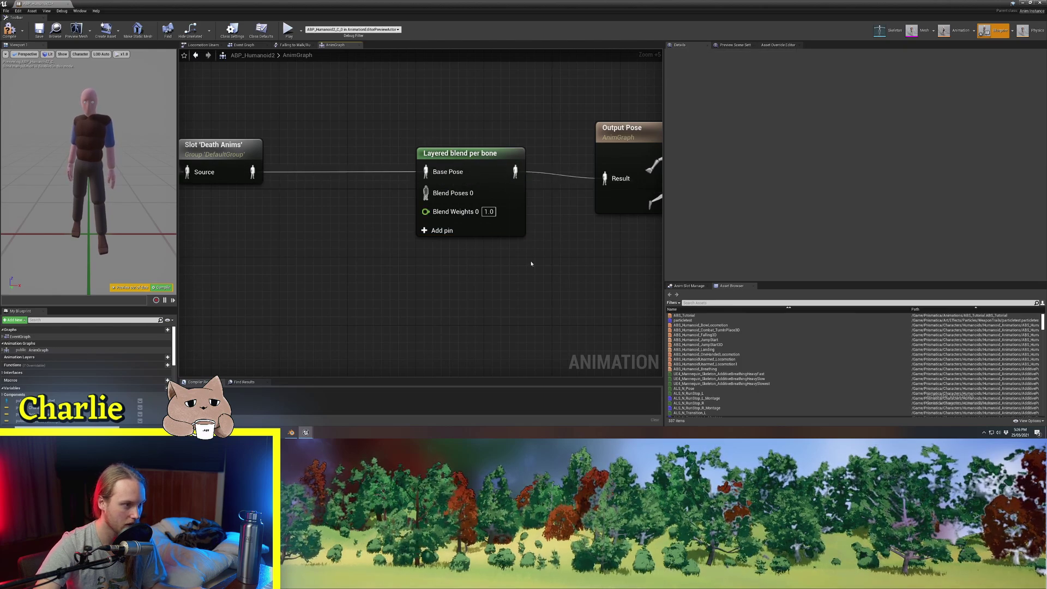
Add a Play Wave1 node below the Death Anims slot and connect it to Blend Poses 0 of the layered blend.
{"action": "right_click_drag", "start_coordinate": [343, 272], "coordinate": [377, 252]}
{"action": "right_click", "coordinate": [336, 261]}
{"action": "type", "text": "wave"}
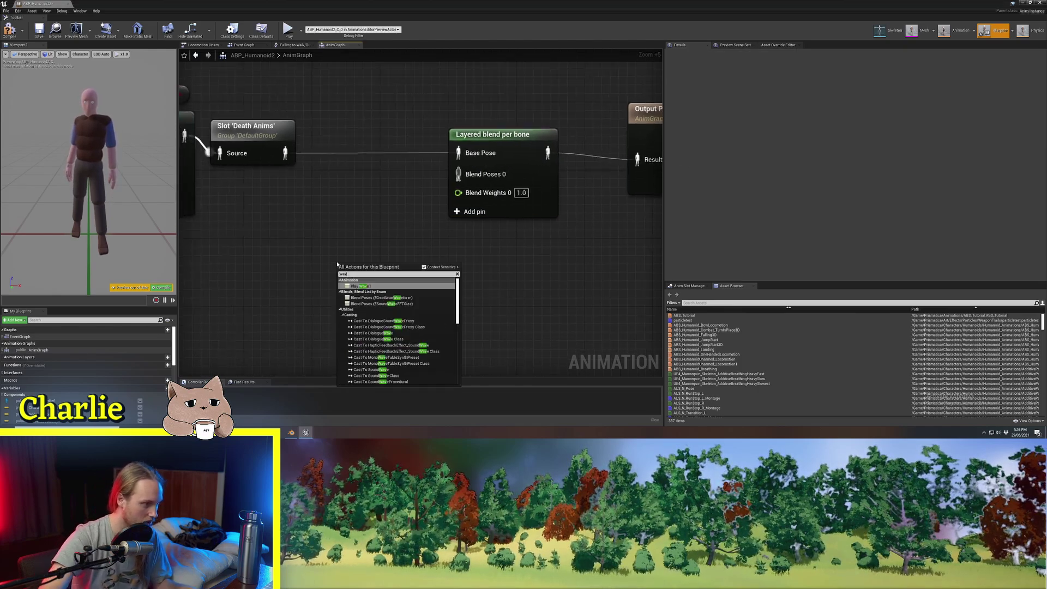
{"action": "left_click", "coordinate": [361, 286]}
{"action": "left_click_drag", "start_coordinate": [363, 279], "coordinate": [395, 224]}
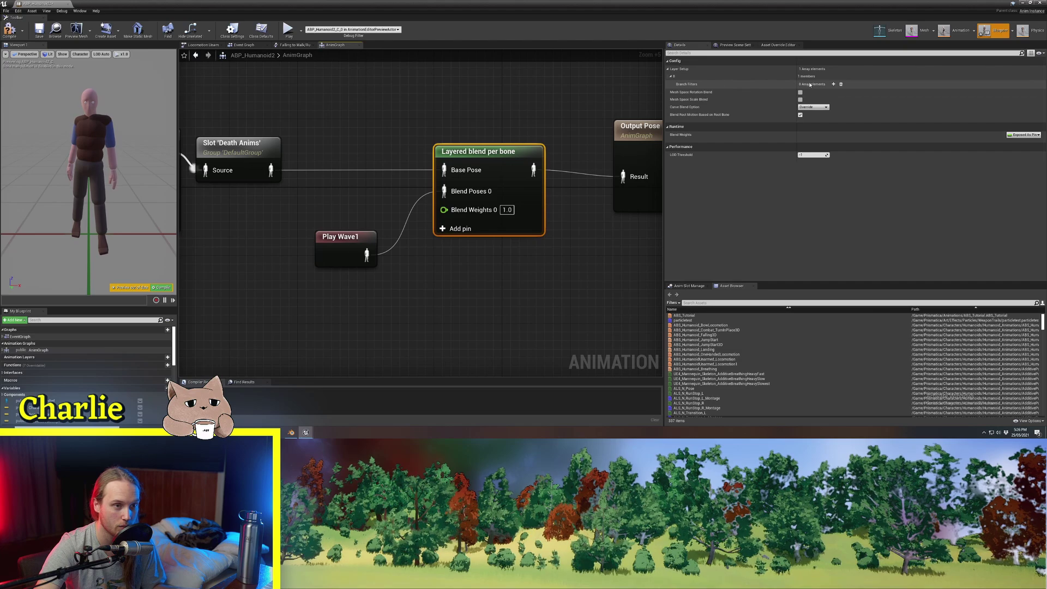
Add a branch filter to the layered blend's layer setup and open its bone name for editing.
{"action": "left_click", "coordinate": [833, 84]}
{"action": "left_click", "coordinate": [677, 92]}
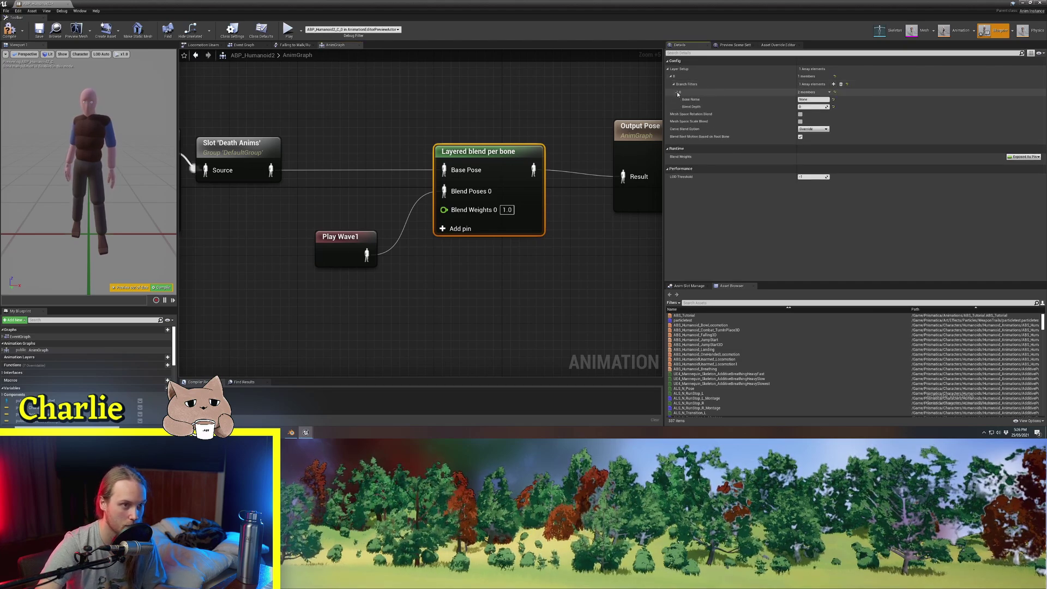
{"action": "left_click", "coordinate": [819, 100]}
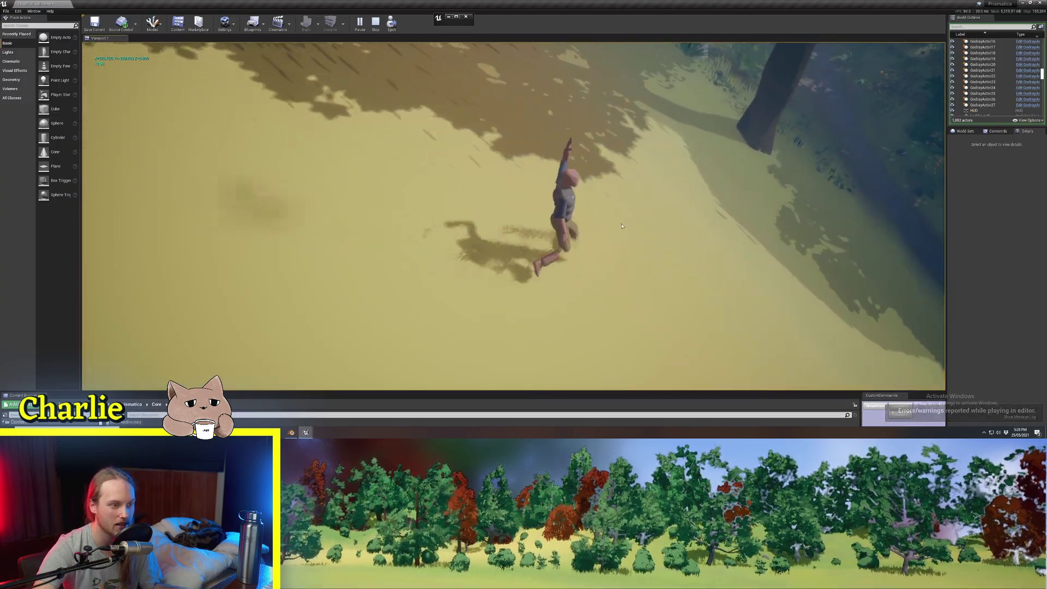
Run the character around the level in several directions to examine the wave layered over its movement animation.
{"action": "key", "text": "w"}
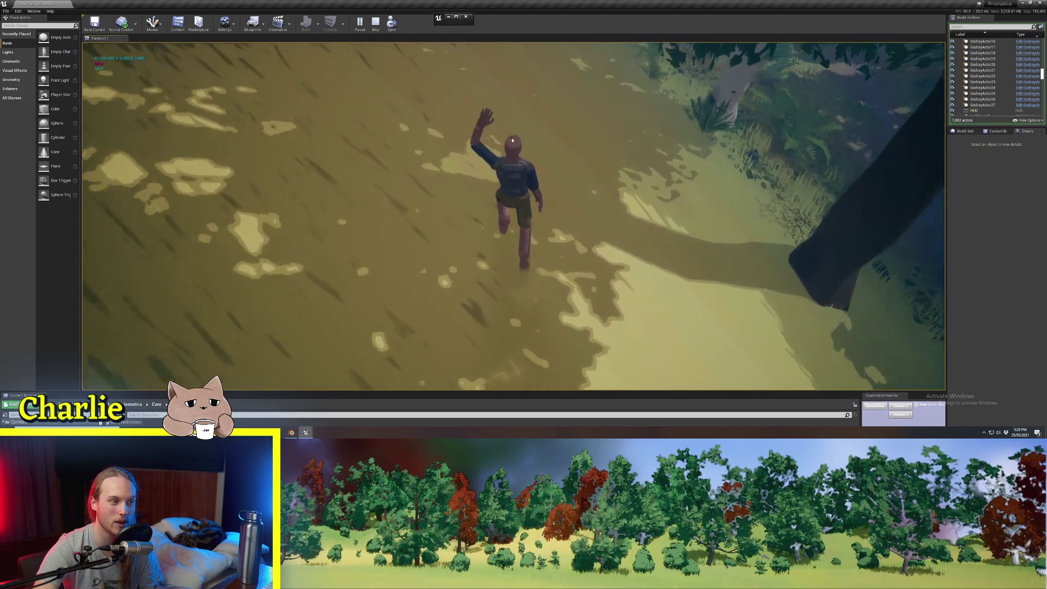
{"action": "key", "text": "d"}
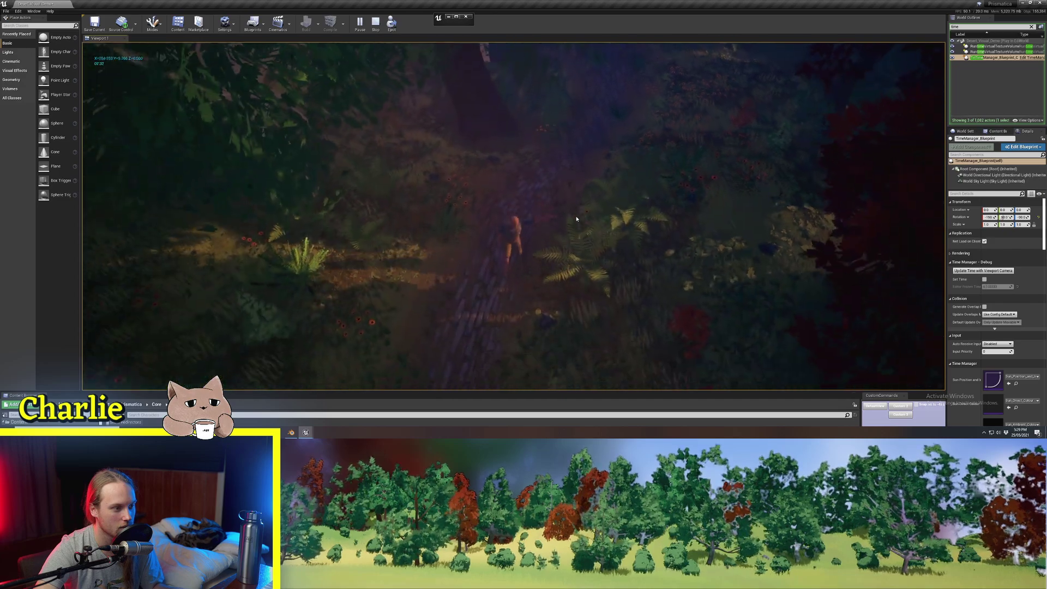
{"action": "key", "text": "s"}
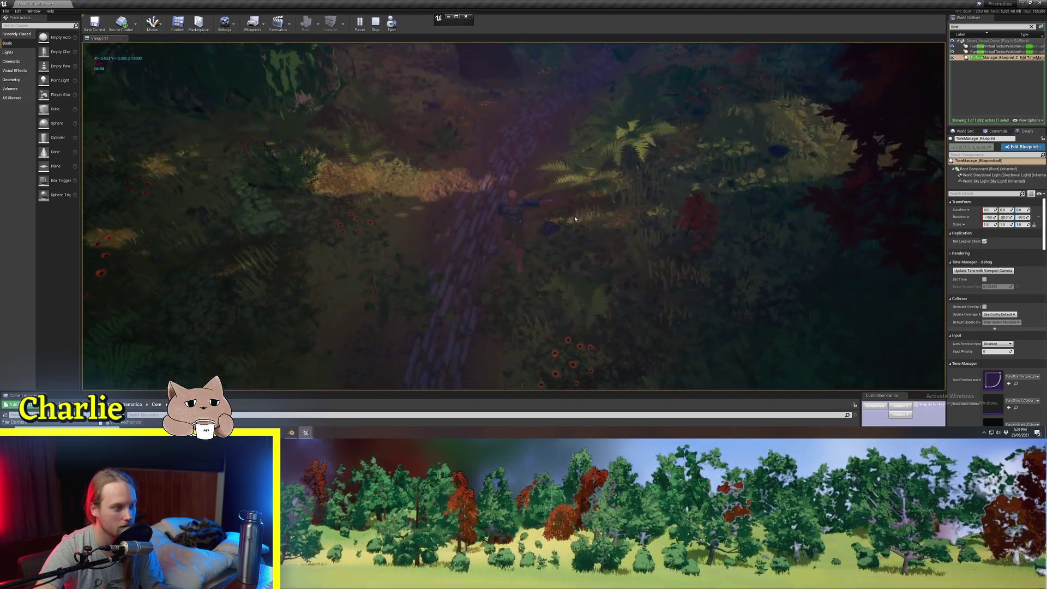
{"action": "key", "text": "s"}
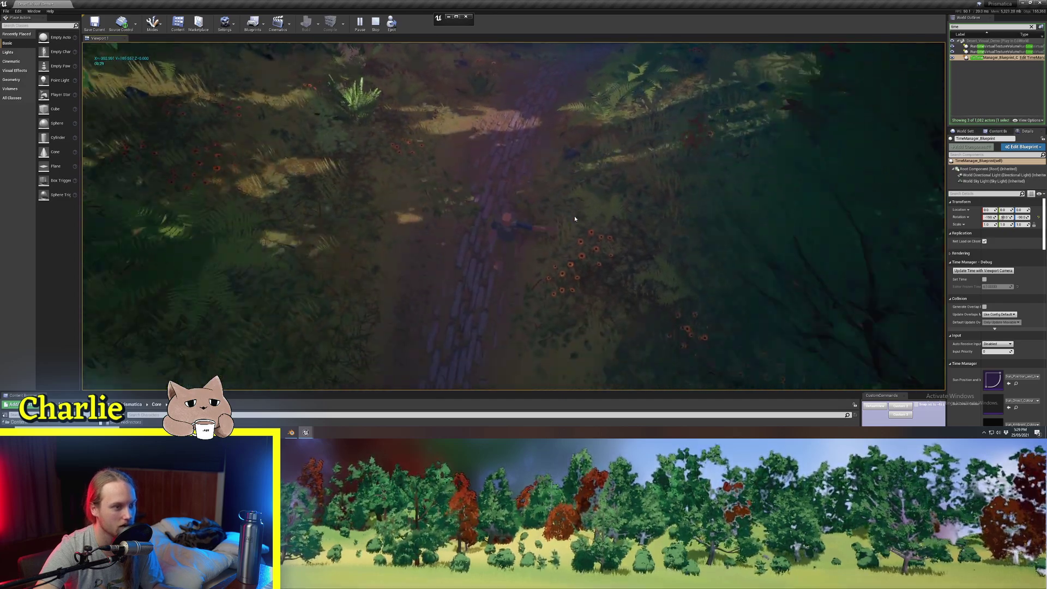
{"action": "key", "text": "s"}
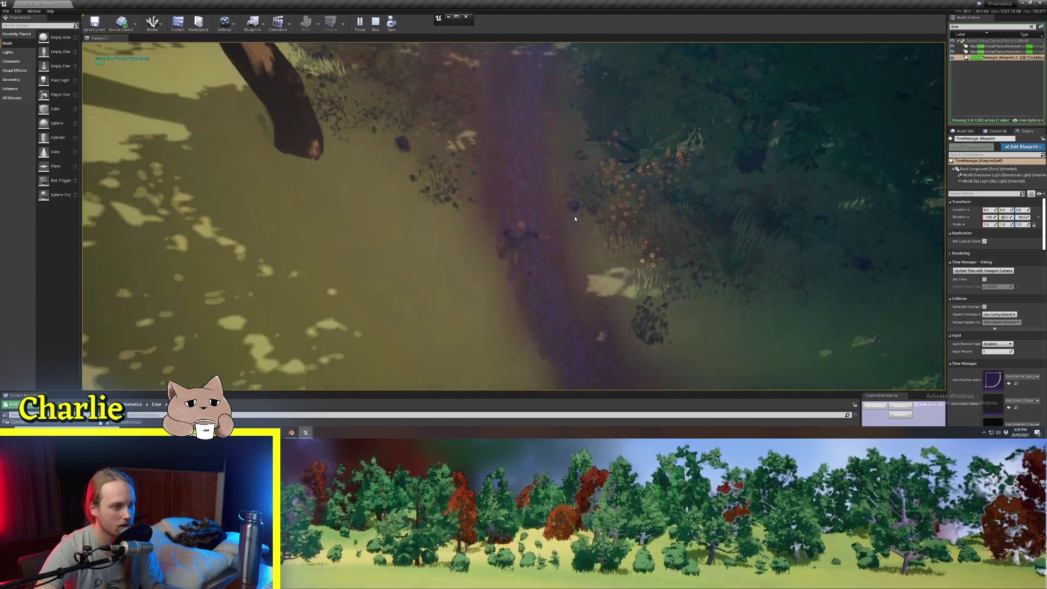
{"action": "key", "text": "s"}
{"action": "key", "text": "a"}
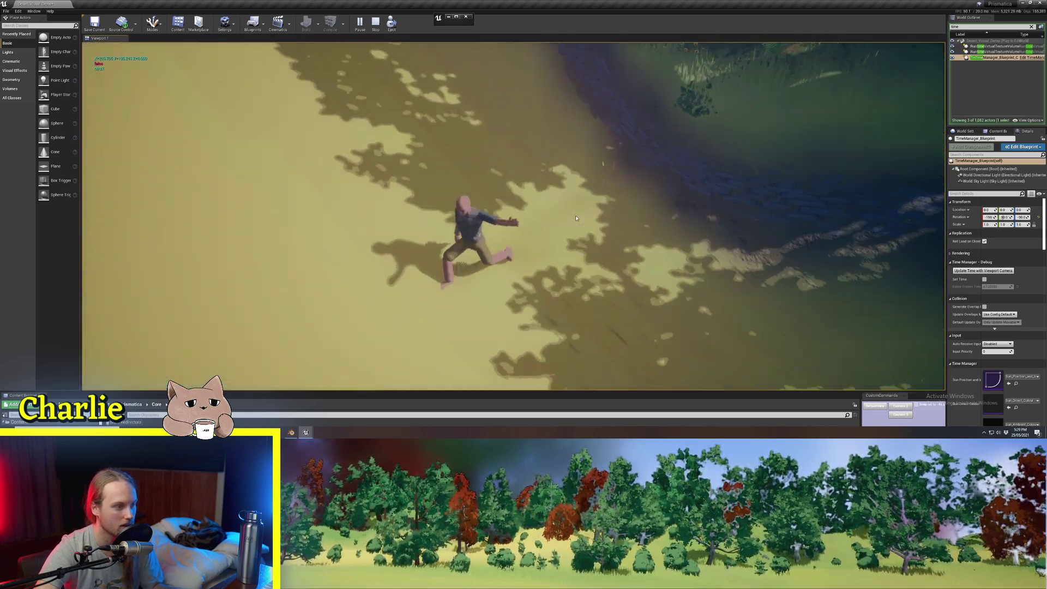
{"action": "key", "text": "a"}
{"action": "key", "text": "s"}
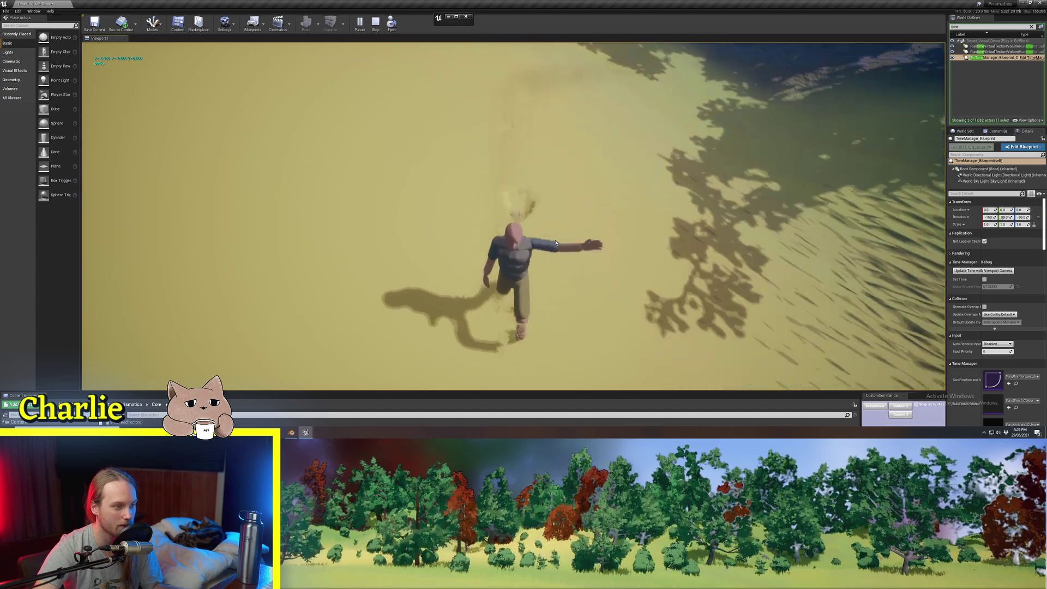